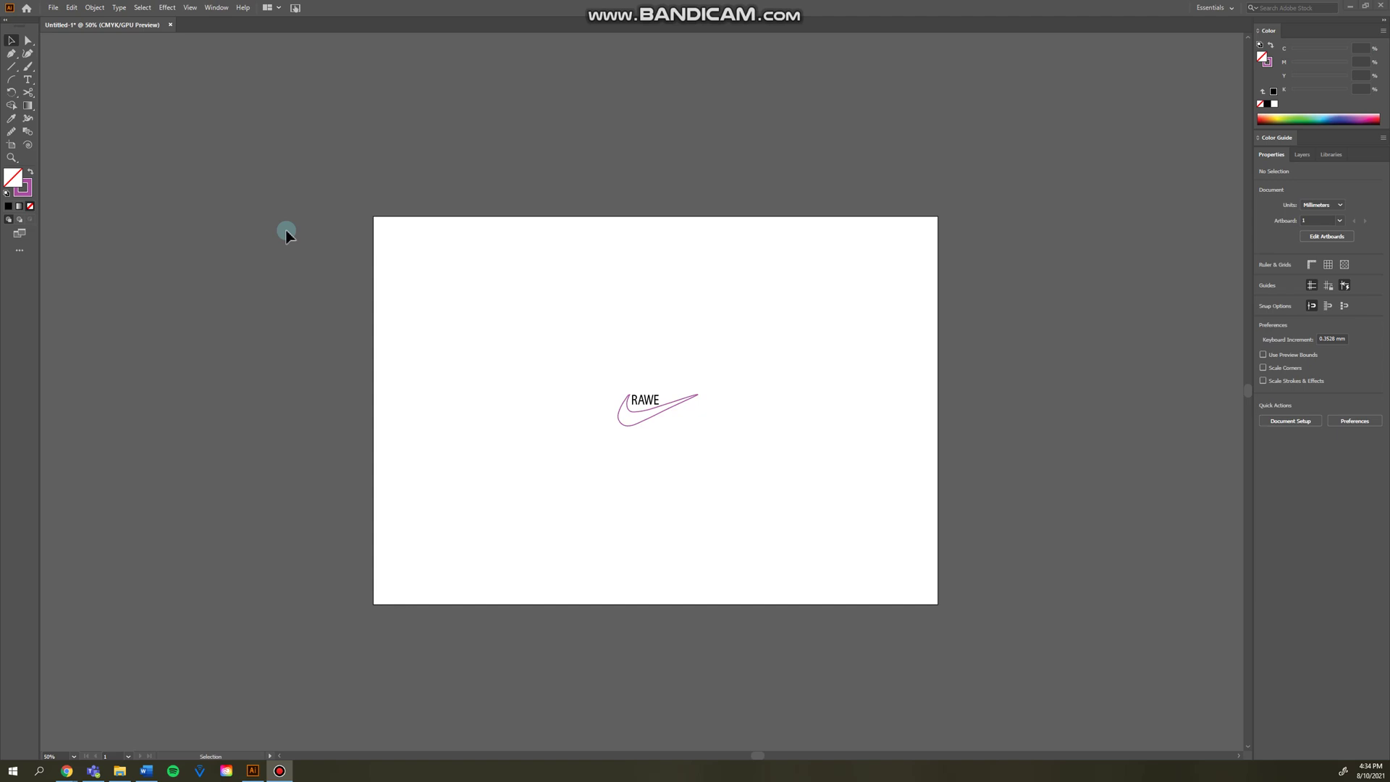
# Create a new landscape document 320 mm wide and 220 mm high with one artboard.
pyautogui.click(75, 47)
pyautogui.click(53, 8)
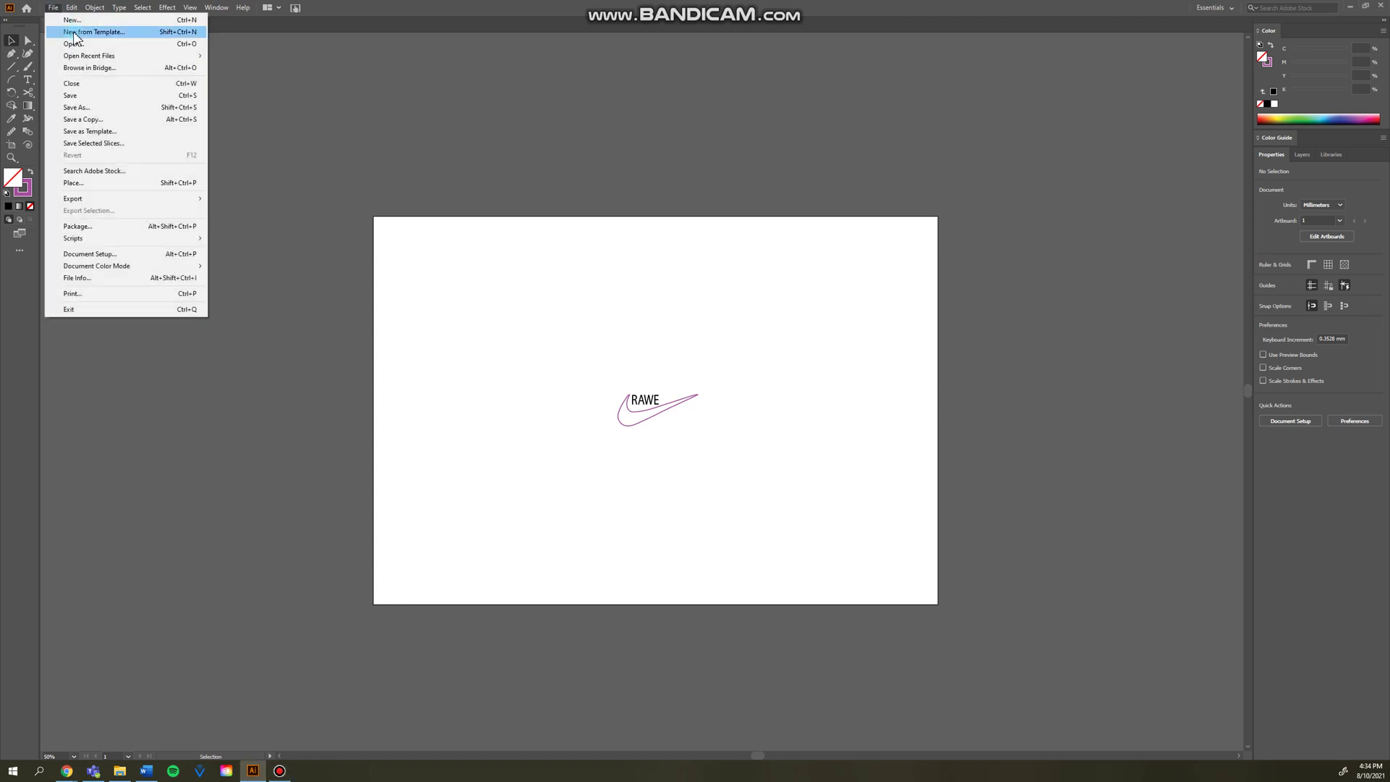
pyautogui.click(77, 24)
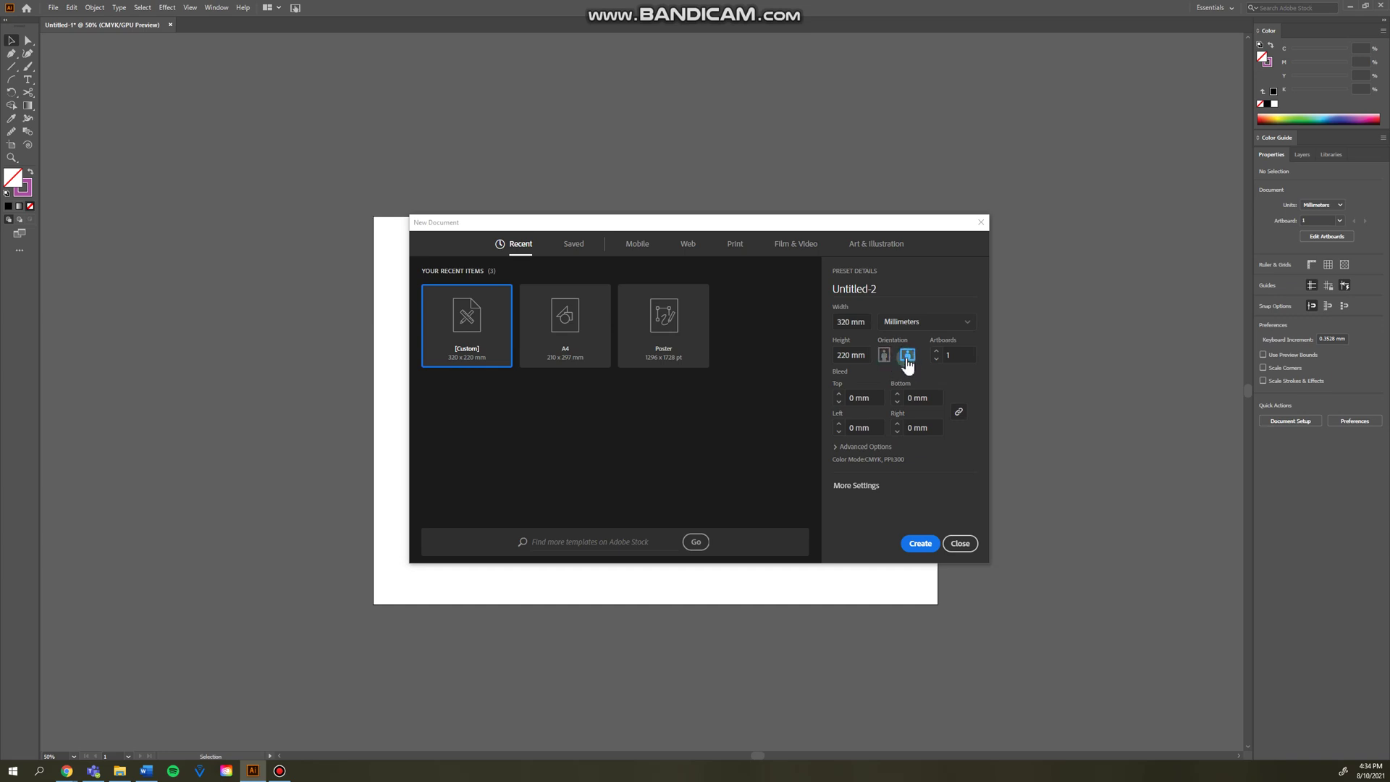
pyautogui.click(837, 322)
pyautogui.moveTo(837, 322); pyautogui.dragTo(899, 317)
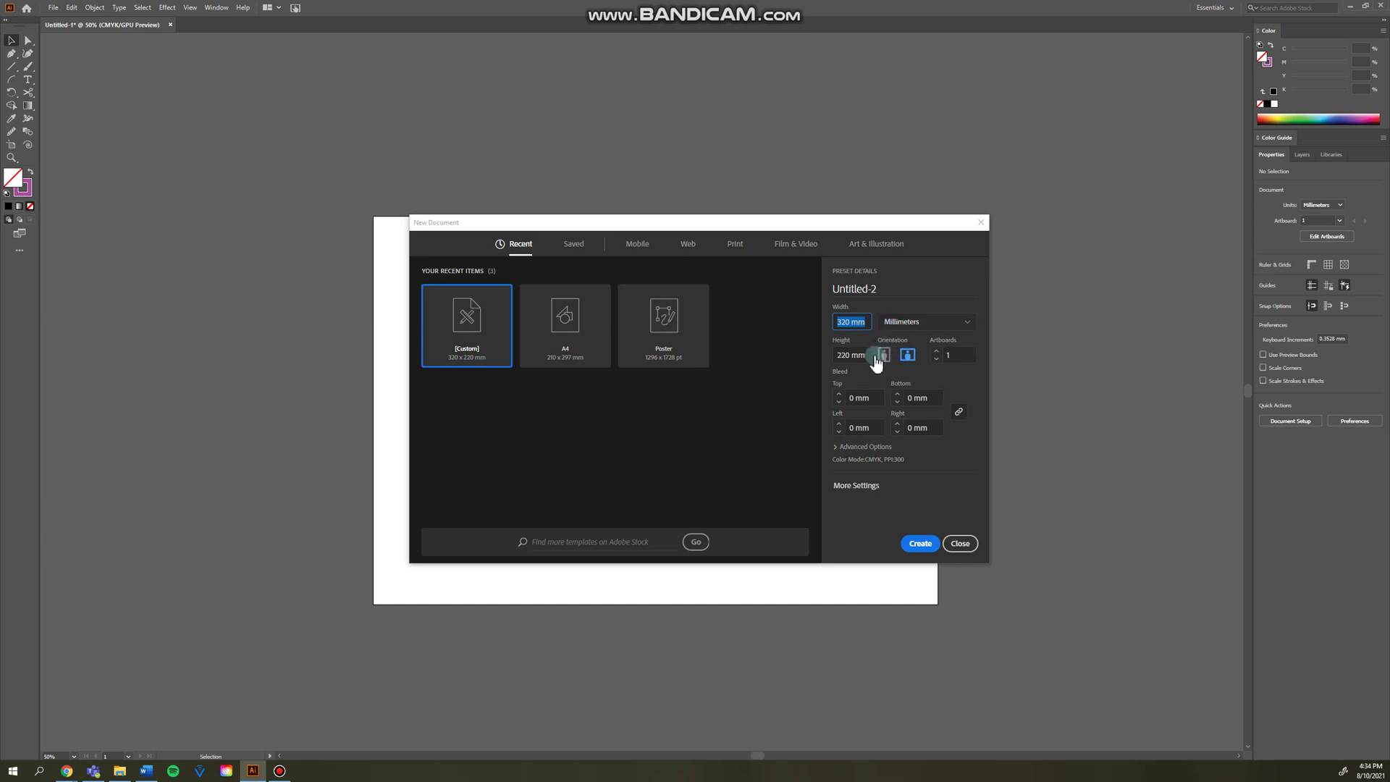
pyautogui.click(838, 355)
pyautogui.click(835, 355)
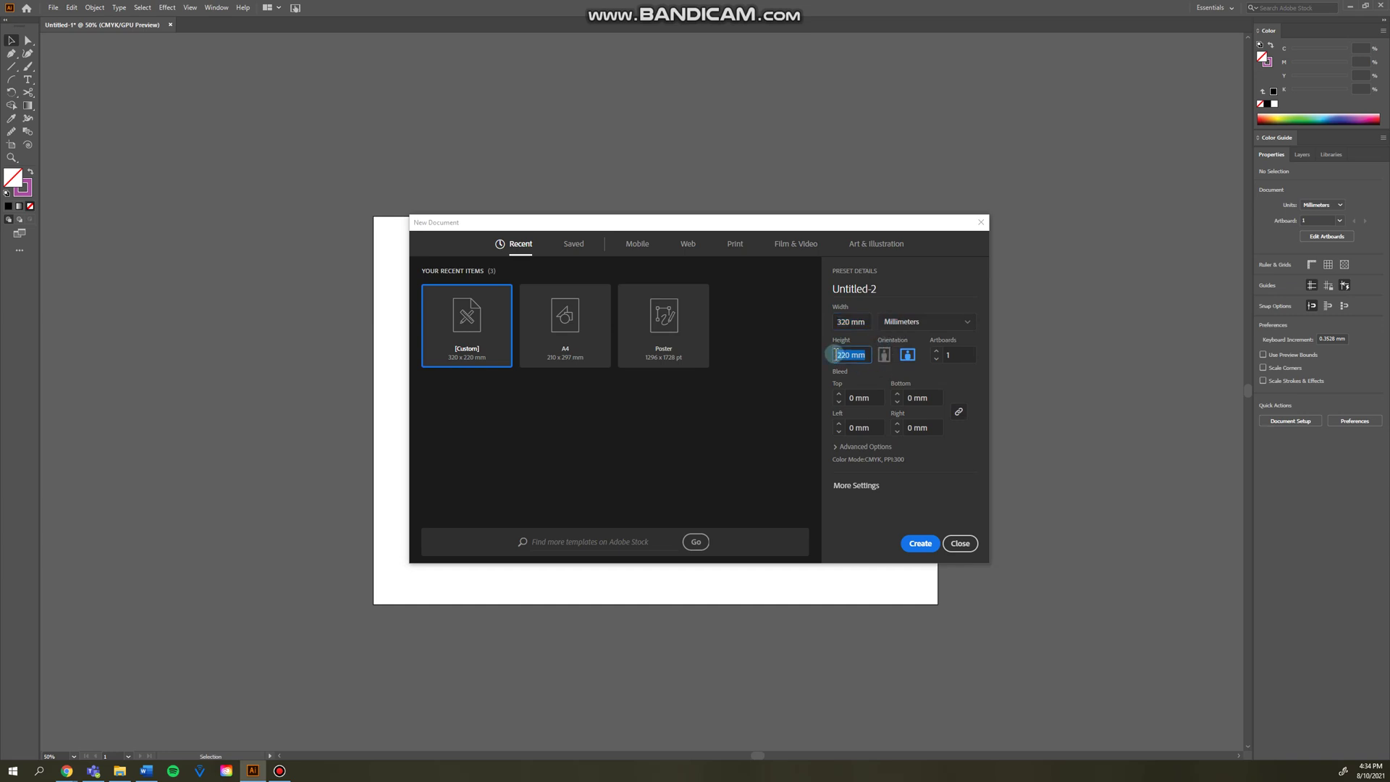
pyautogui.click(870, 341)
pyautogui.click(919, 544)
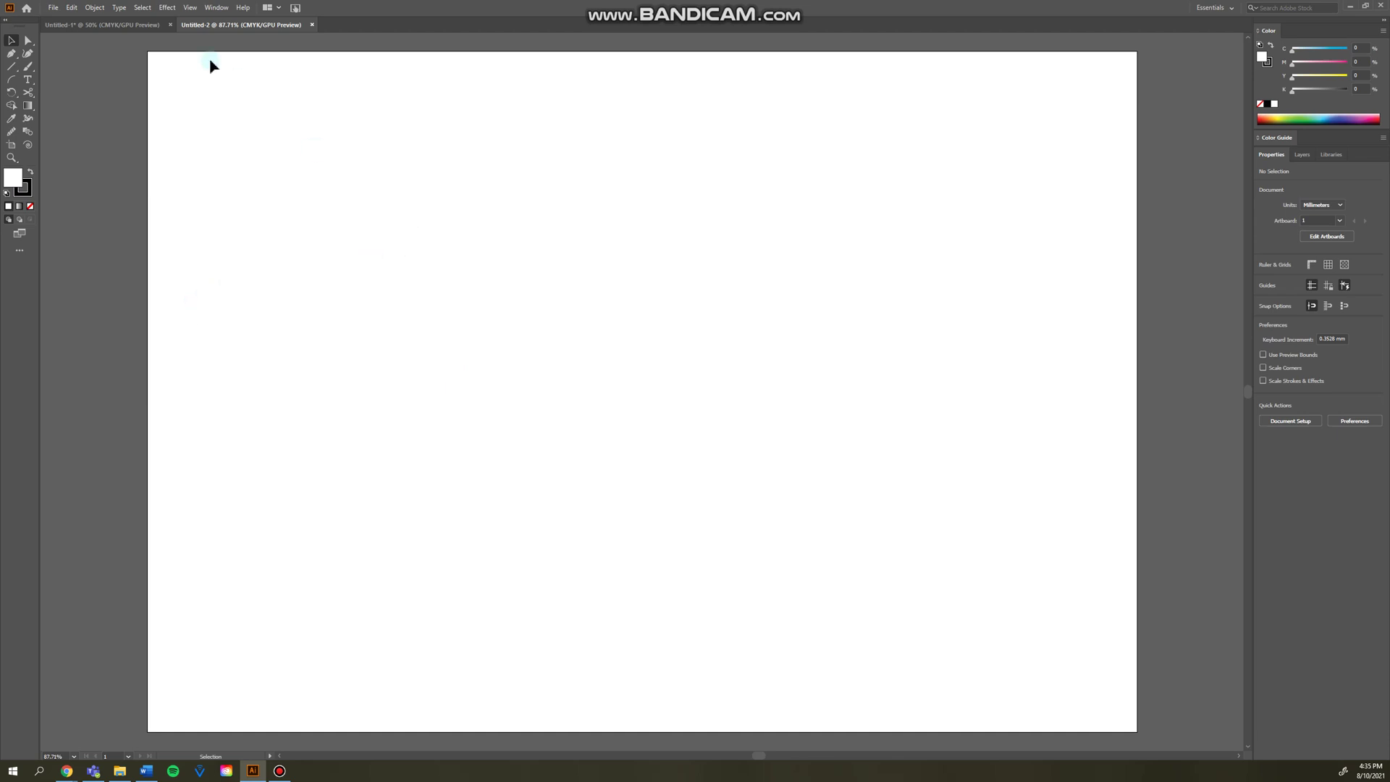
pyautogui.click(117, 23)
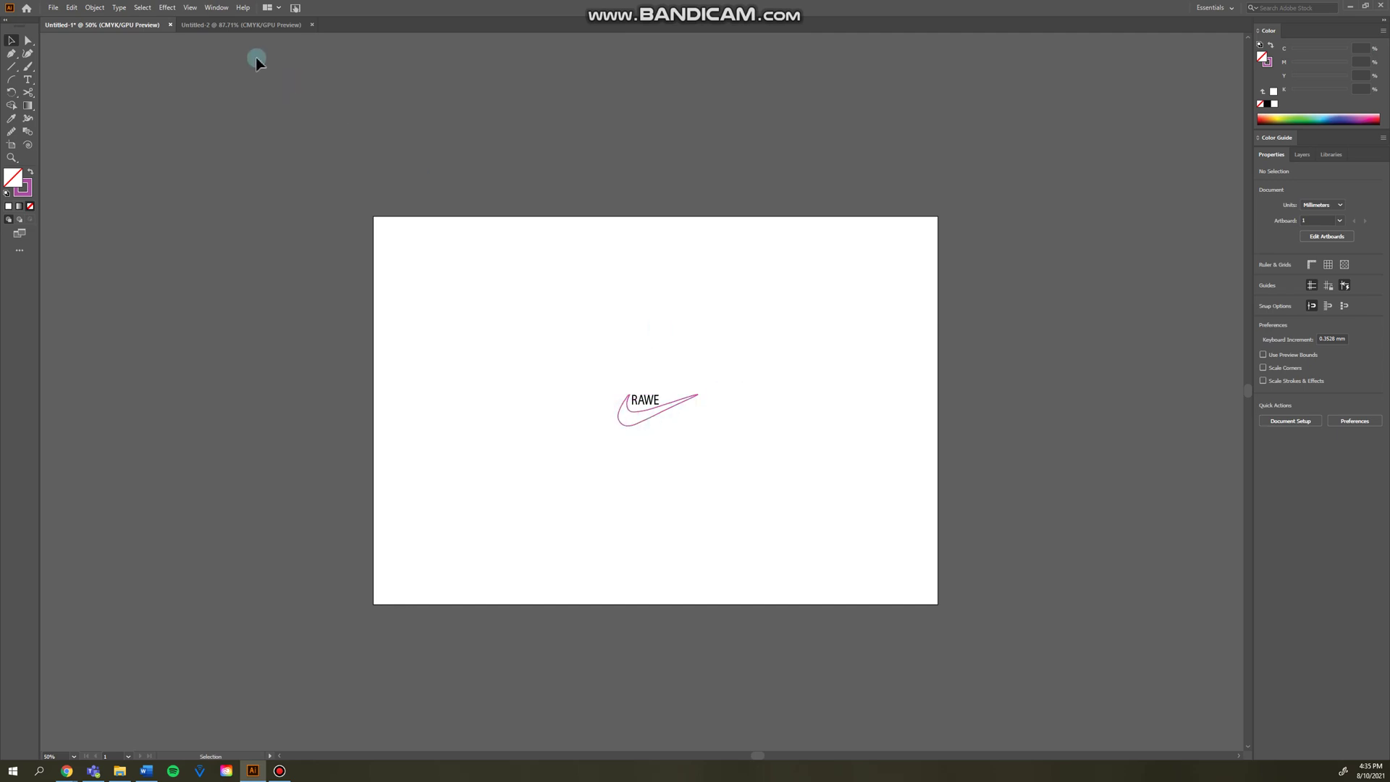
pyautogui.click(223, 27)
pyautogui.click(52, 8)
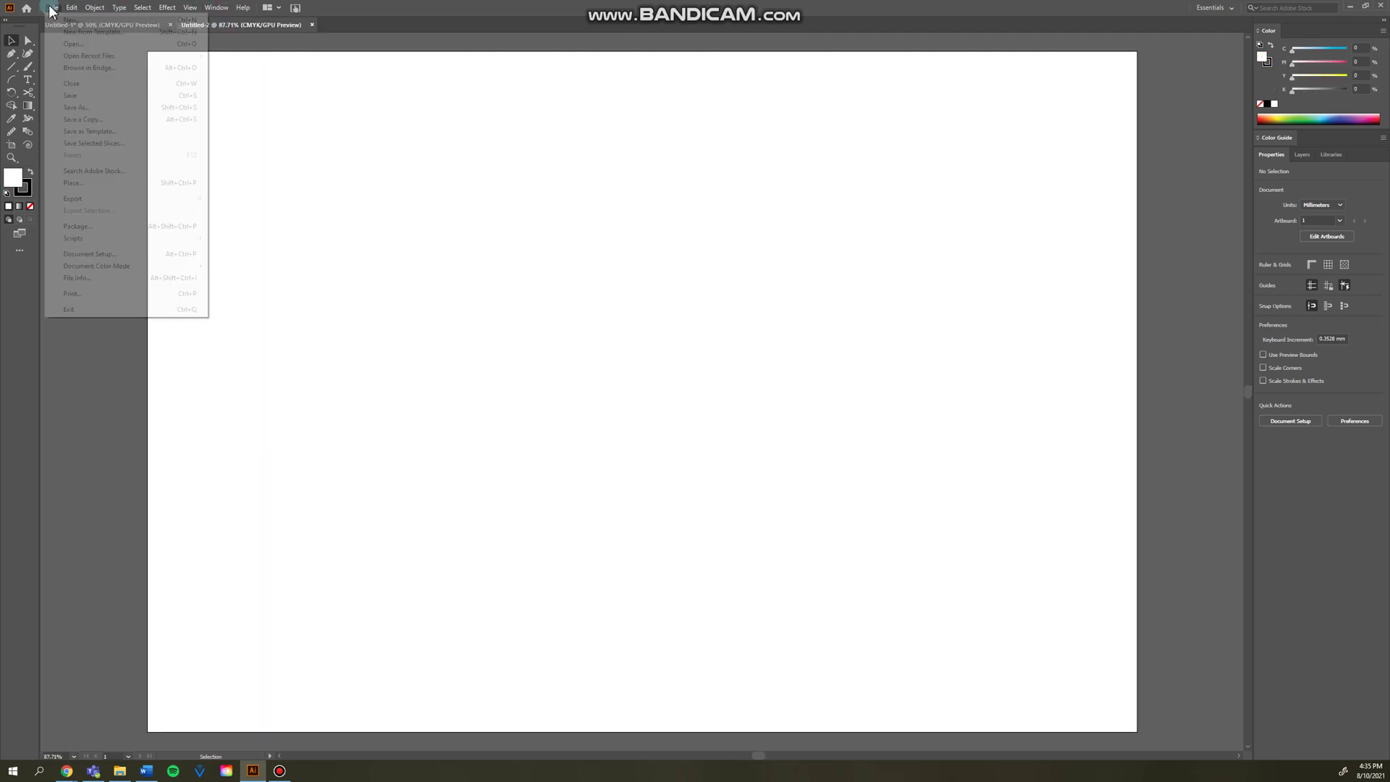
pyautogui.click(130, 184)
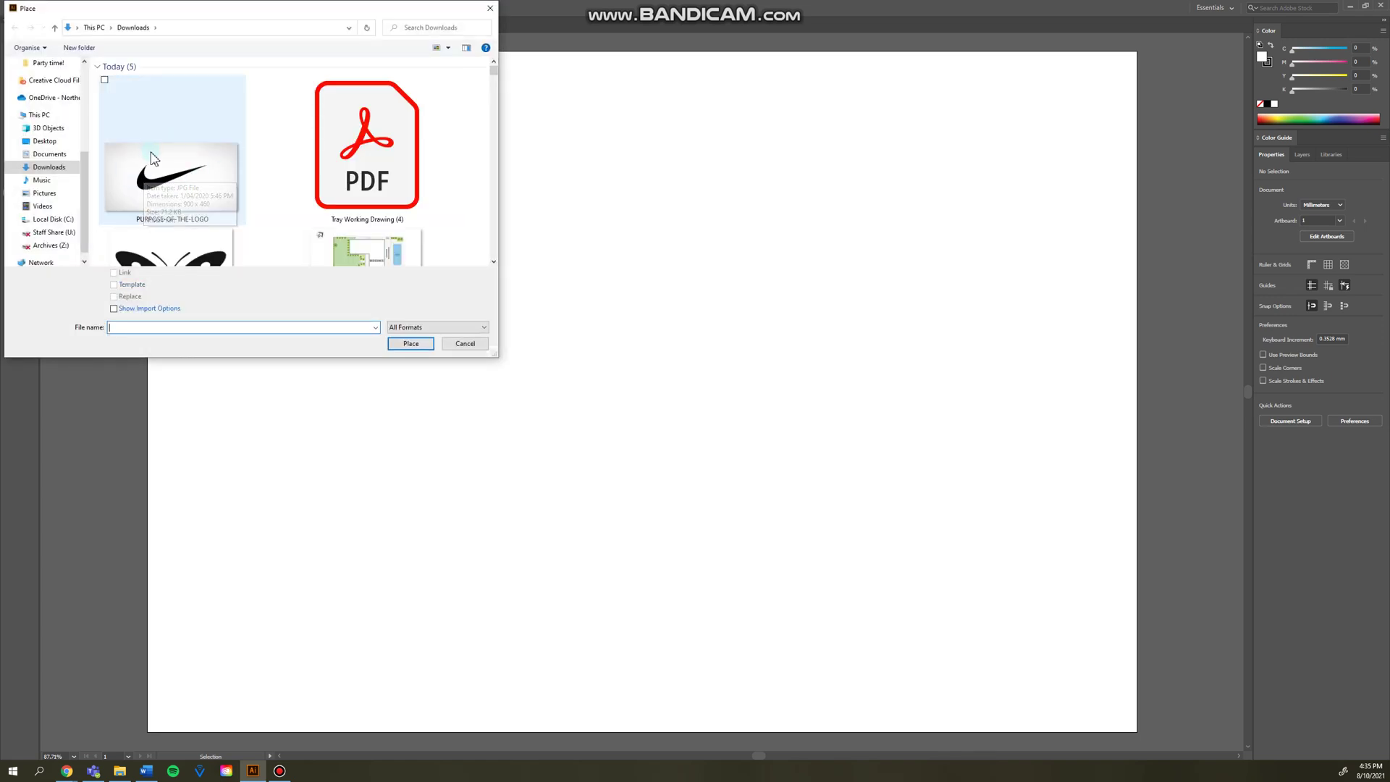
pyautogui.click(482, 345)
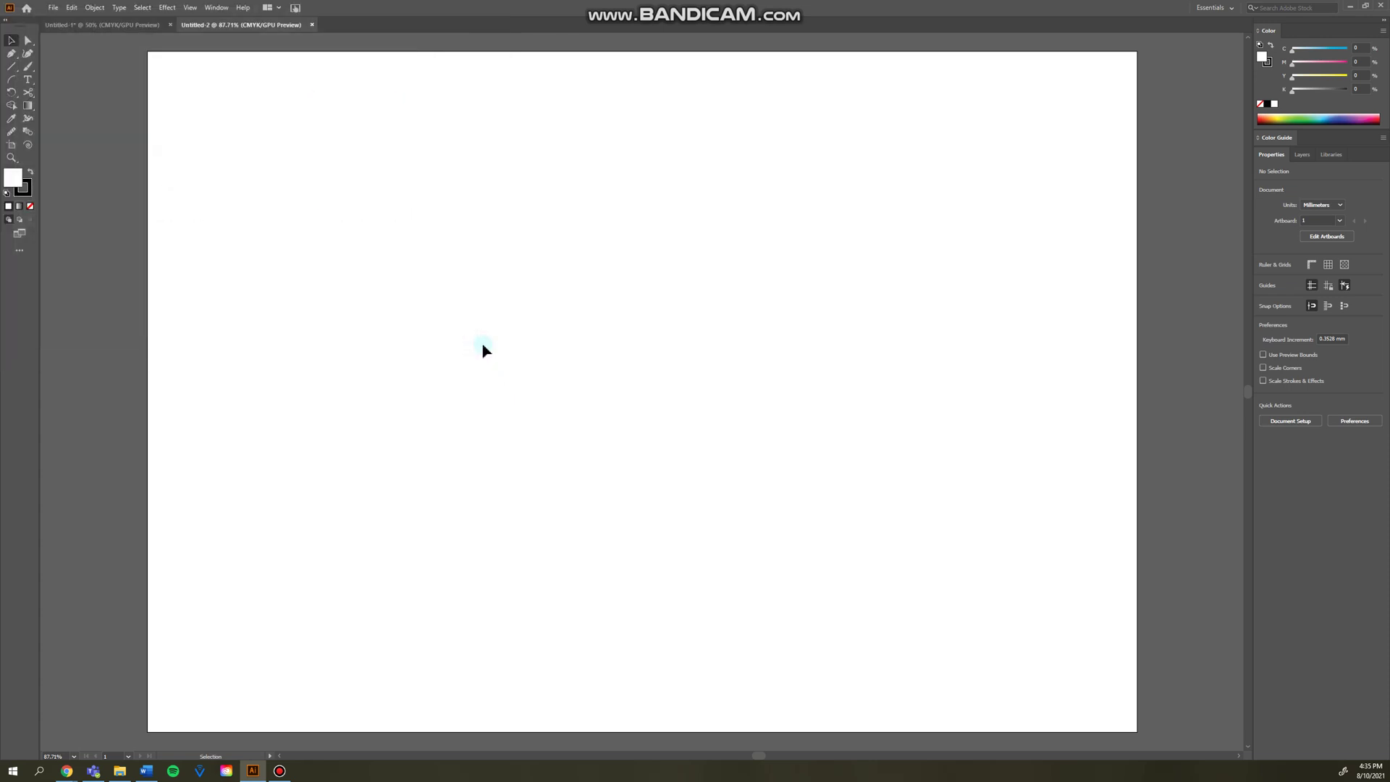
# Place the PURPOSE-OF-THE-LOGO image on the artboard as a linked file.
pyautogui.click(53, 7)
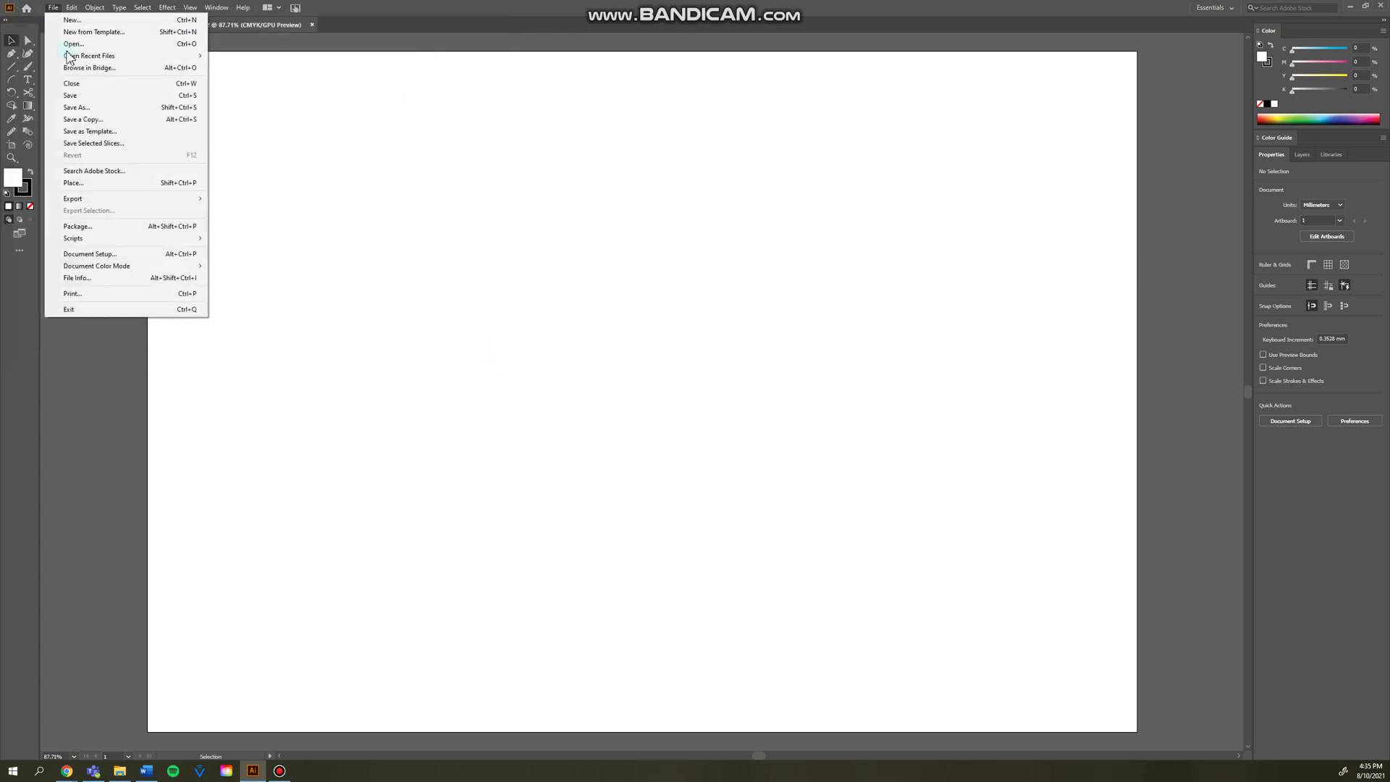
pyautogui.click(88, 189)
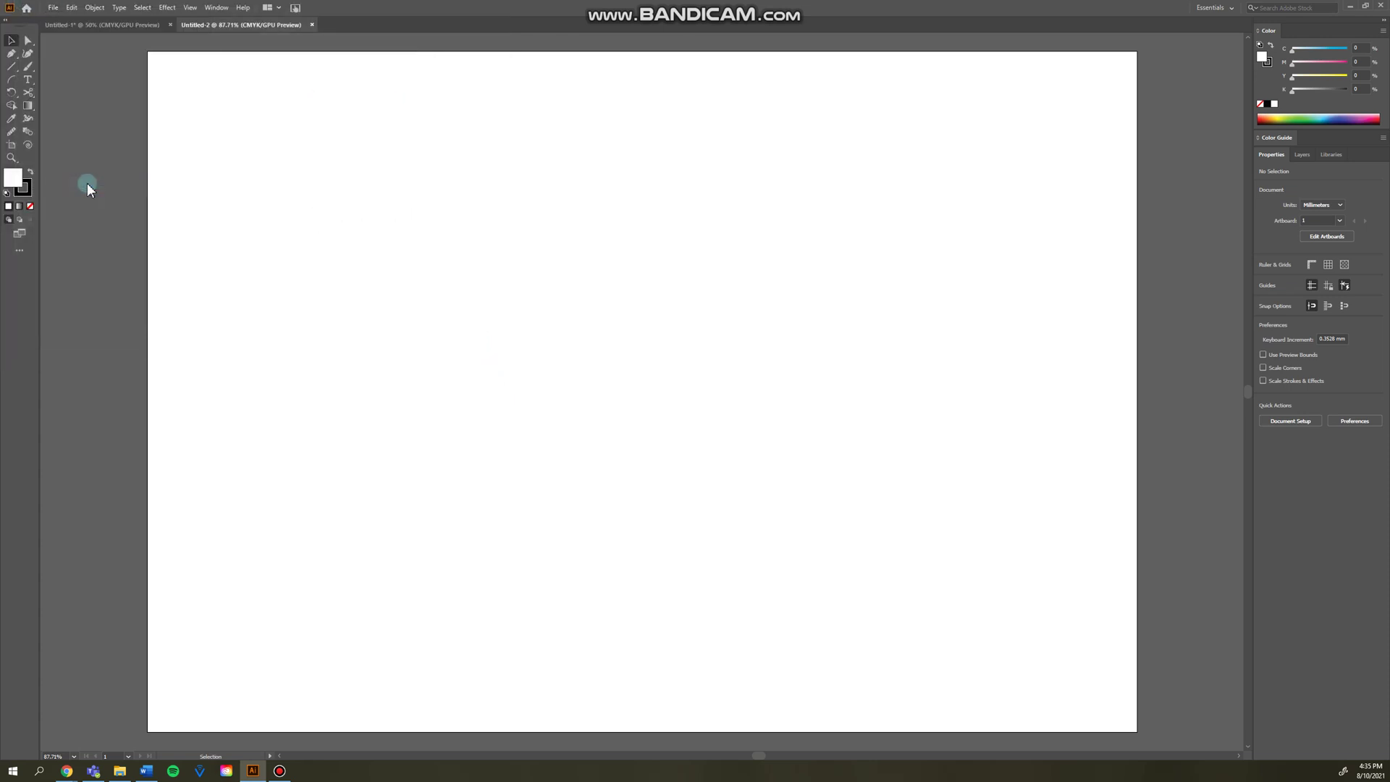
pyautogui.click(187, 168)
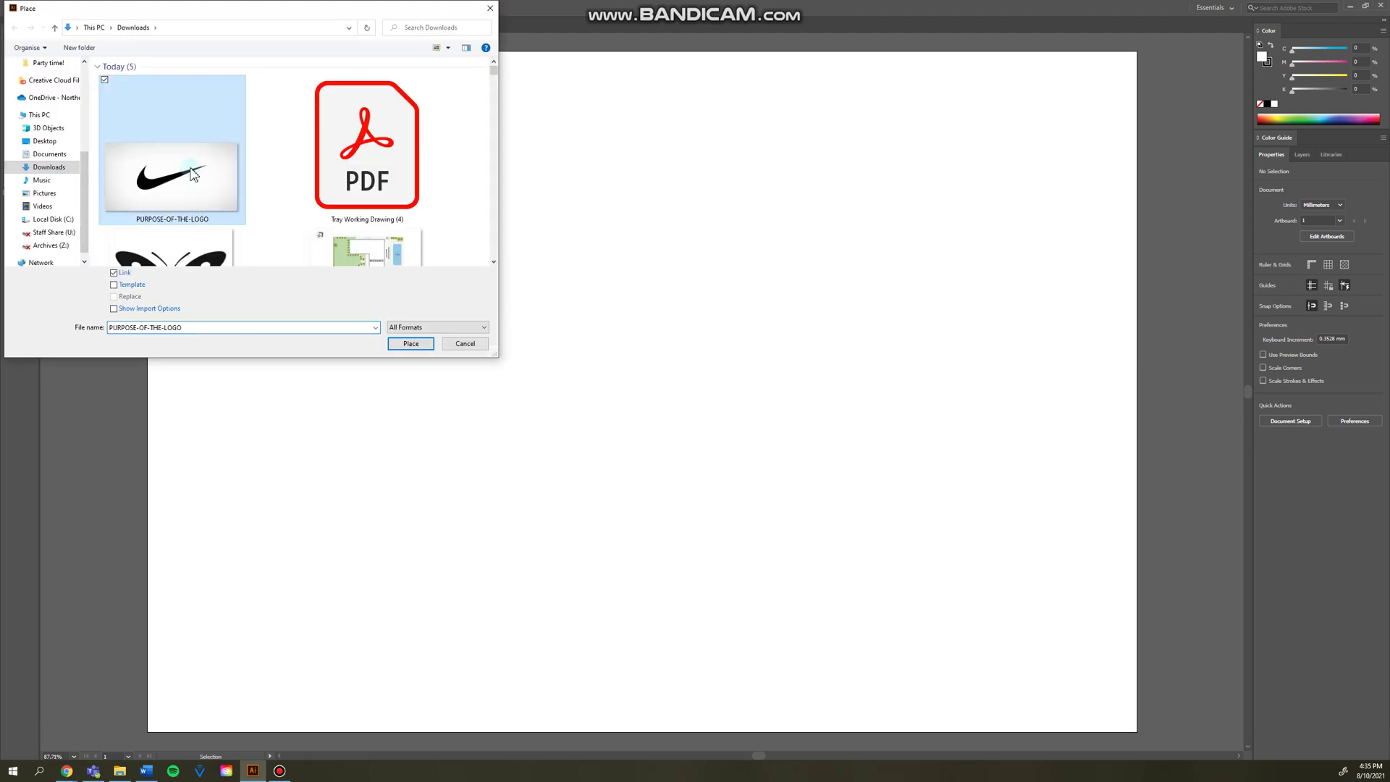
pyautogui.click(410, 343)
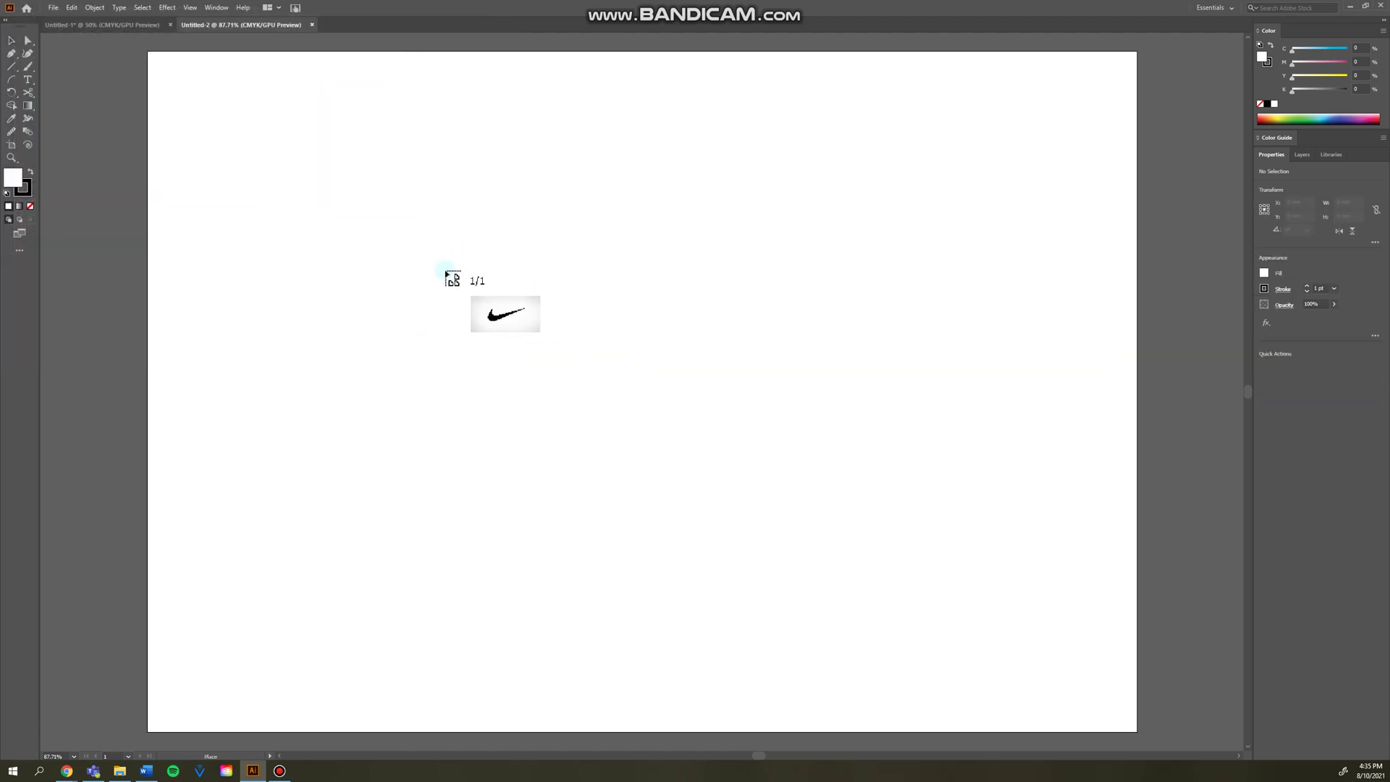
pyautogui.click(444, 270)
# Scale the placed logo image down proportionally to about 56 by 29 mm and move it near the artboard's centre.
pyautogui.moveTo(715, 561); pyautogui.dragTo(448, 385)
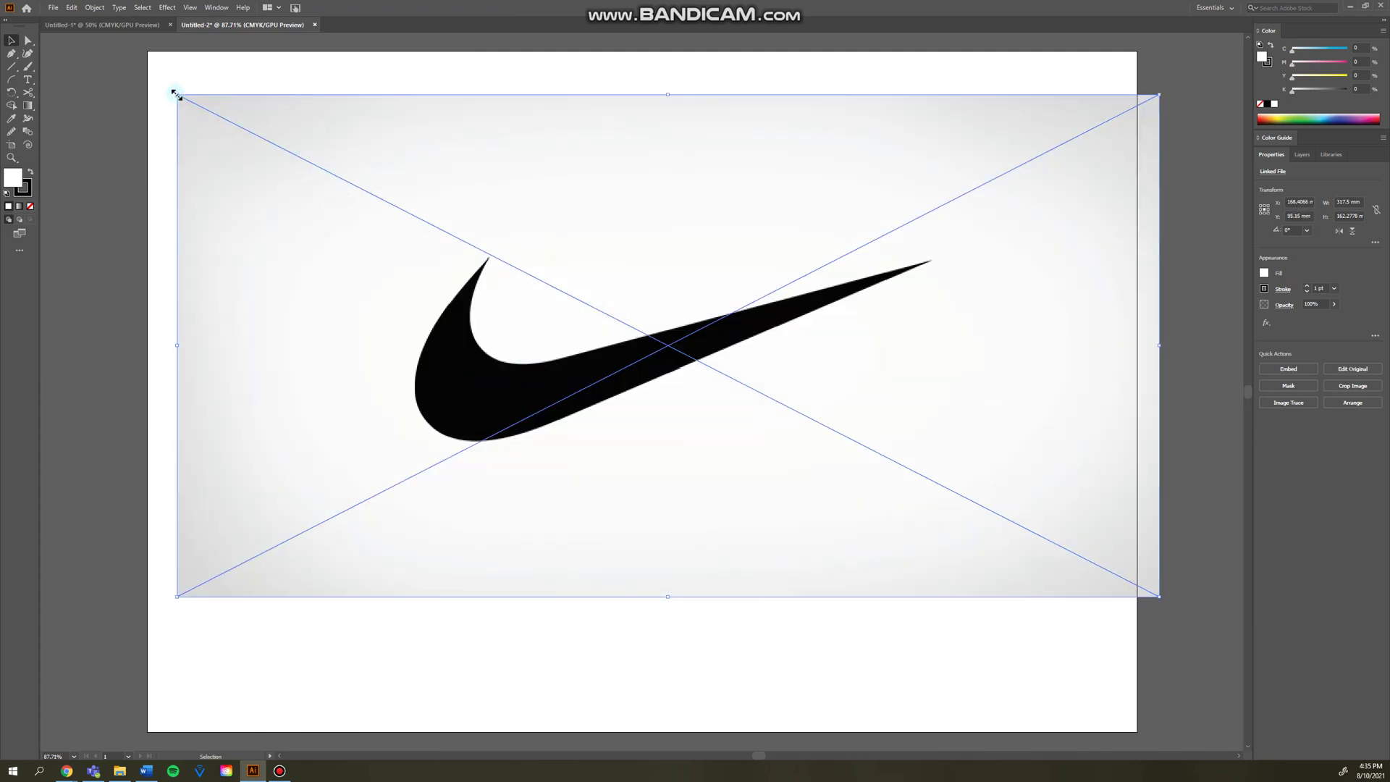
pyautogui.moveTo(176, 94); pyautogui.dragTo(983, 483)
pyautogui.moveTo(1071, 559); pyautogui.dragTo(611, 379)
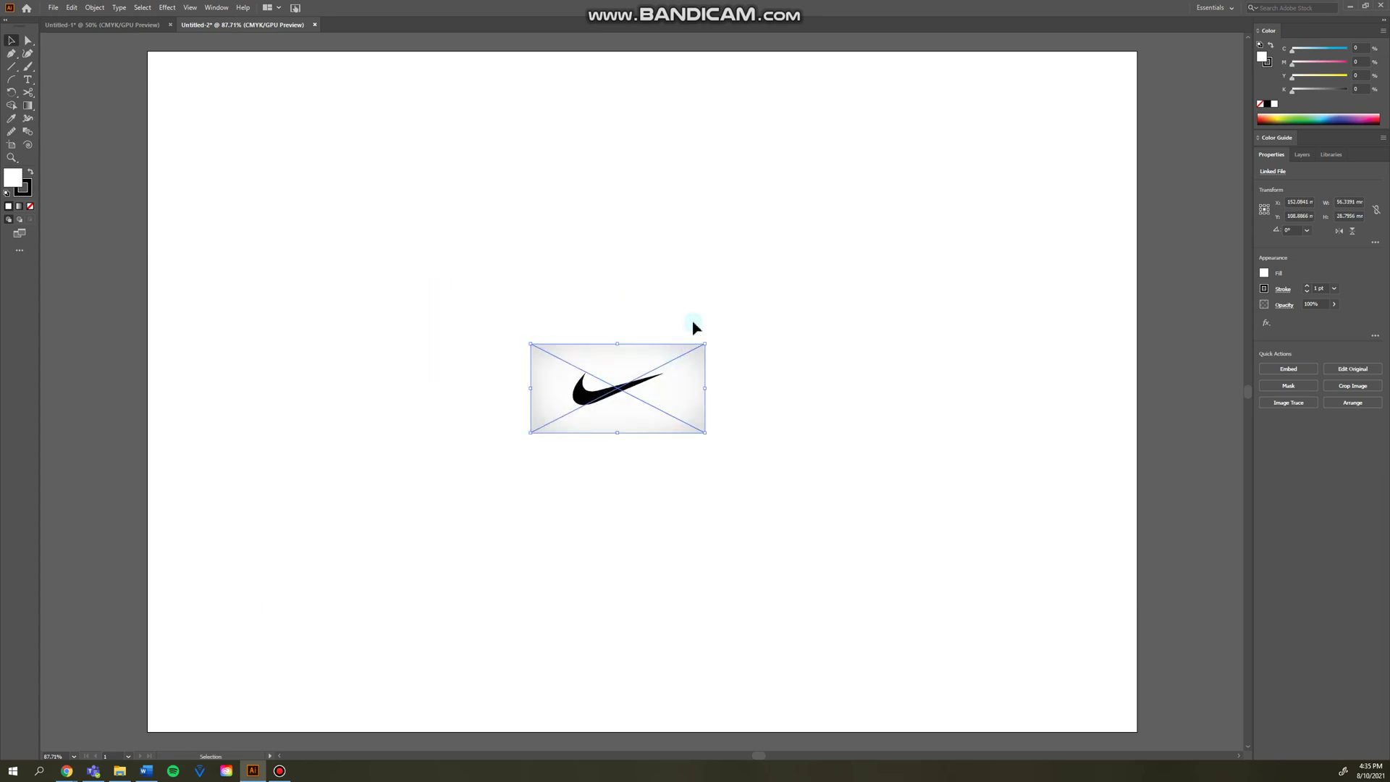
pyautogui.click(704, 292)
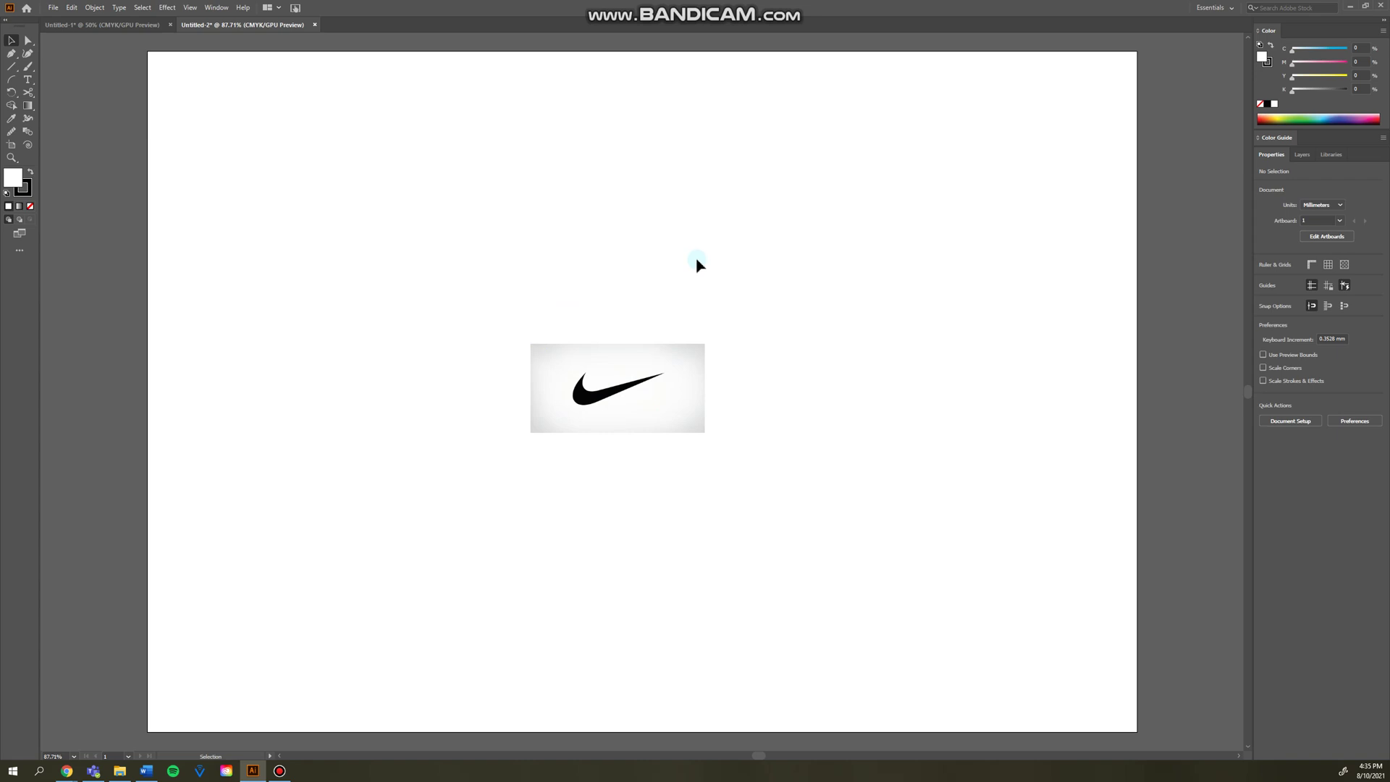
pyautogui.click(619, 416)
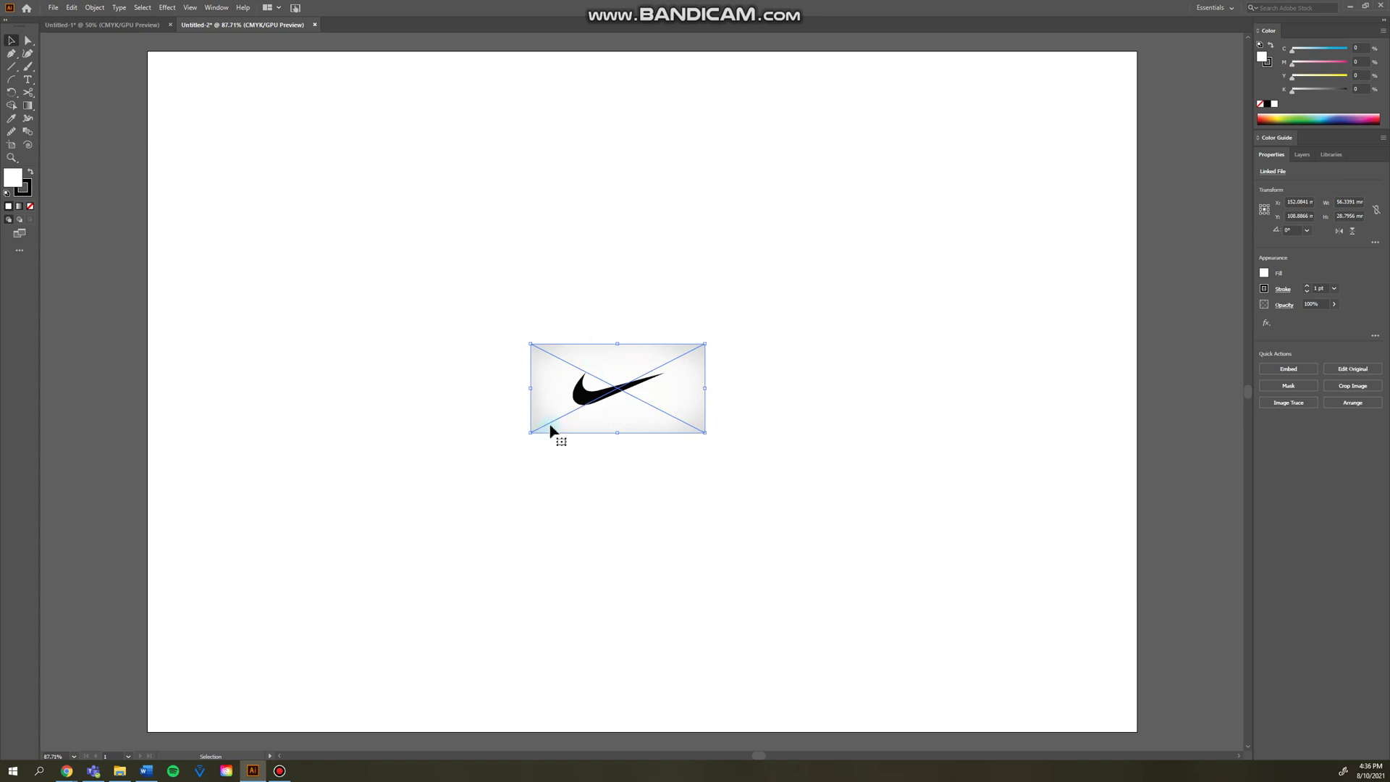
pyautogui.click(576, 323)
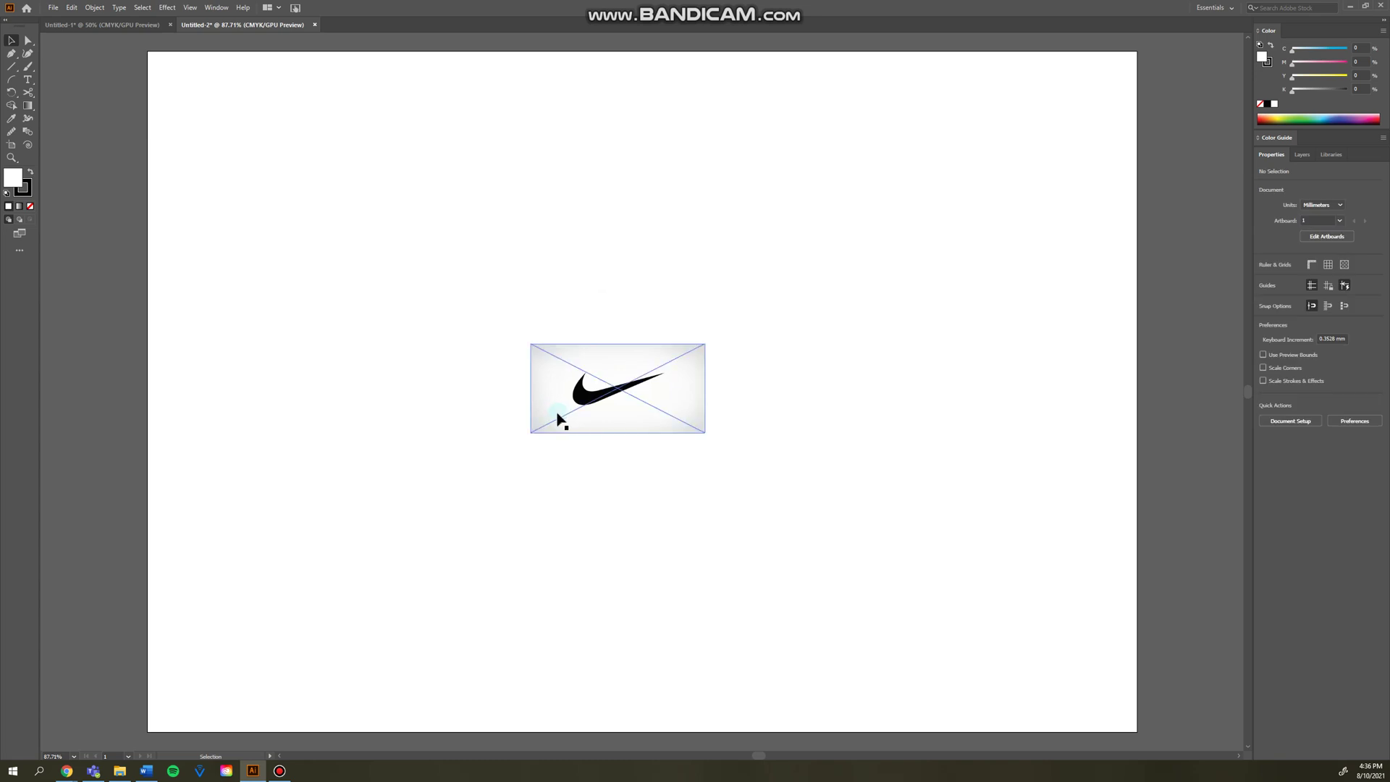
pyautogui.click(597, 372)
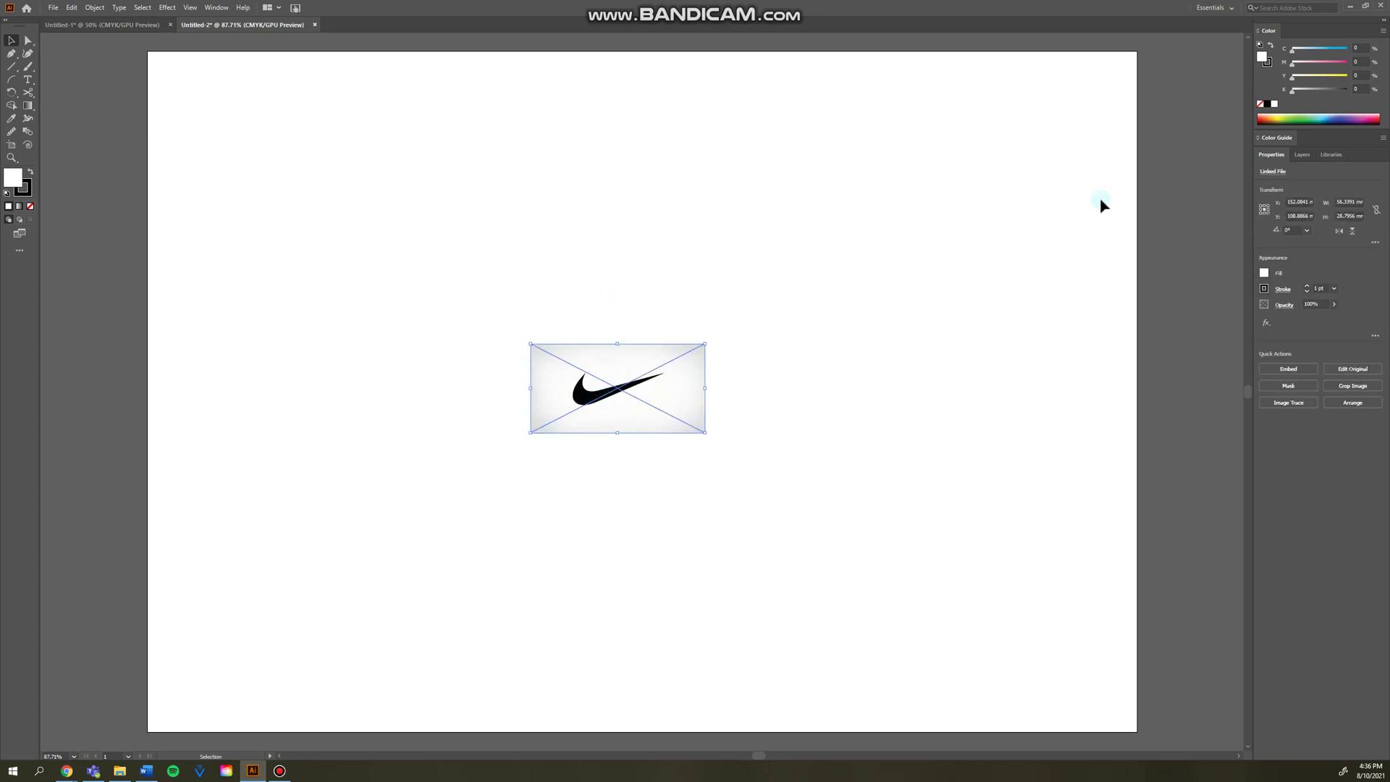
# Rename the layer holding the placed image as Nike logo and toggle its visibility off and on.
pyautogui.click(1307, 155)
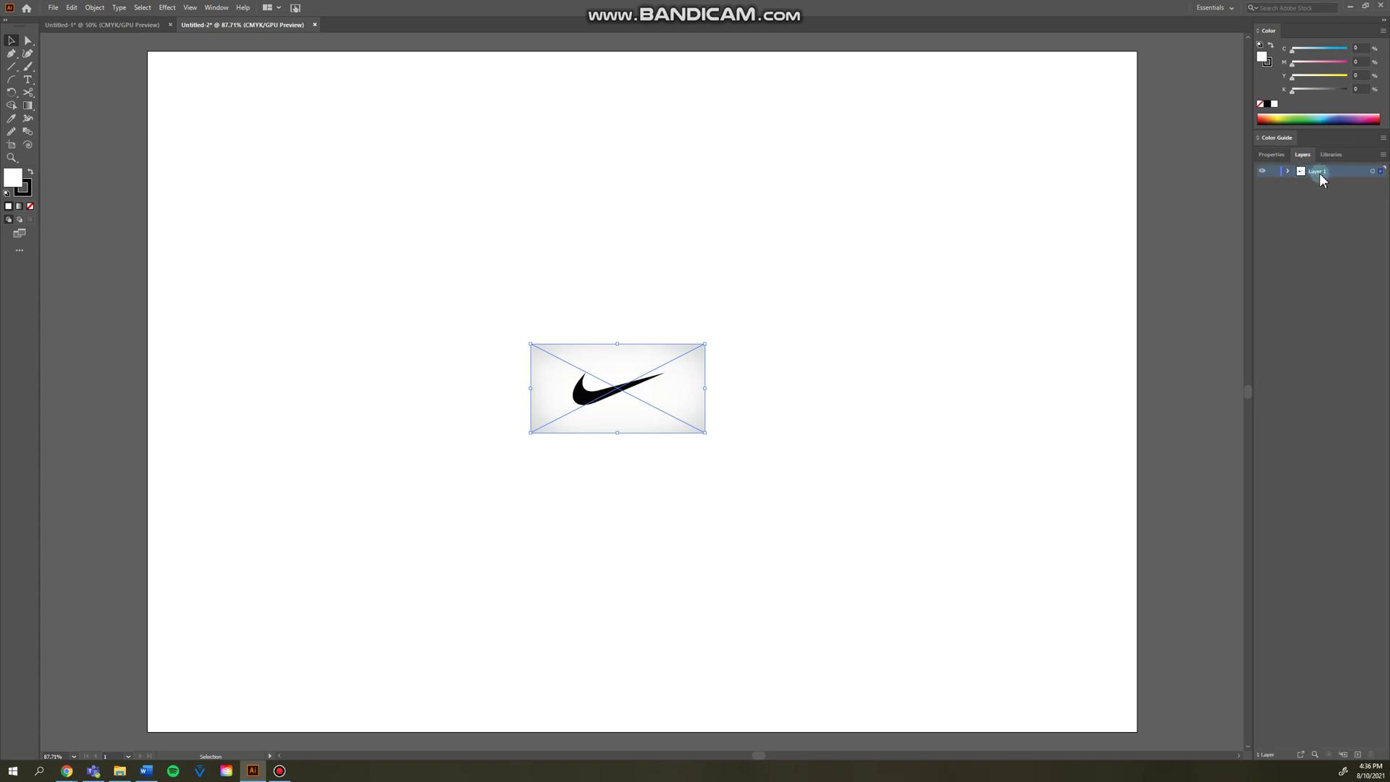
pyautogui.click(1320, 170)
pyautogui.doubleClick(1318, 171)
pyautogui.click(1210, 294)
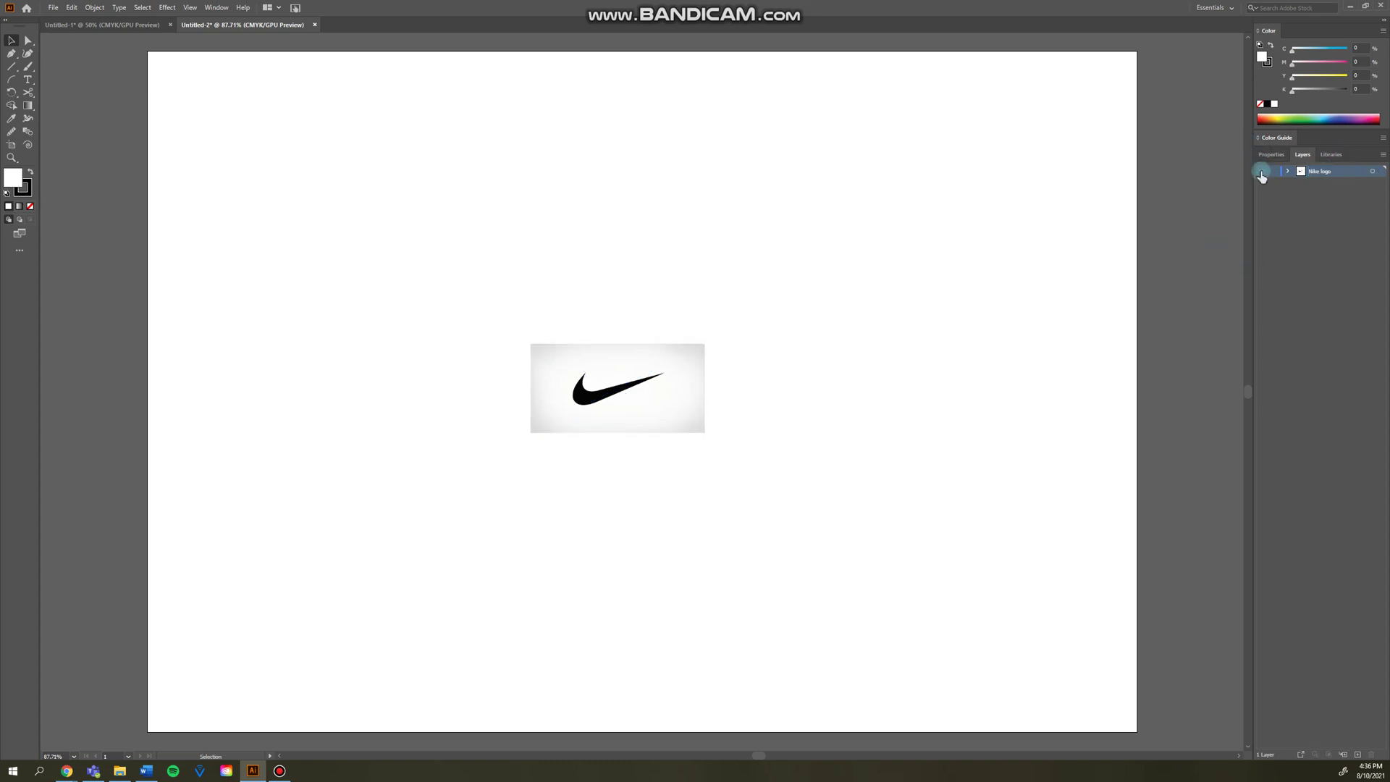
pyautogui.click(1260, 171)
pyautogui.click(1261, 172)
# Add a new layer named Drawing above the Nike logo layer and toggle the image layer's visibility off and on.
pyautogui.click(1358, 755)
pyautogui.doubleClick(1317, 173)
pyautogui.press('Return')
pyautogui.click(1263, 184)
pyautogui.click(1263, 184)
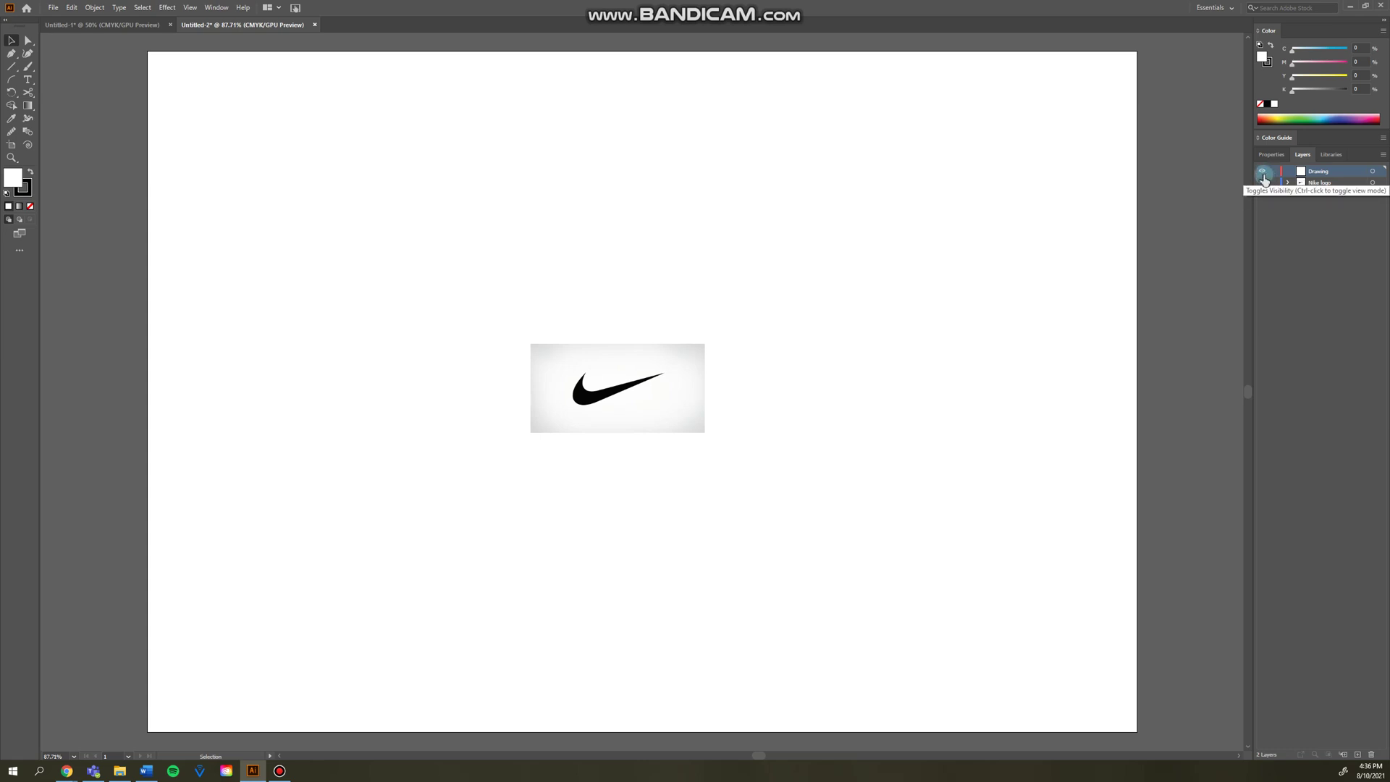
# Draw a closed freeform practice shape with the Curvature tool in the blank area above the logo image.
pyautogui.click(469, 271)
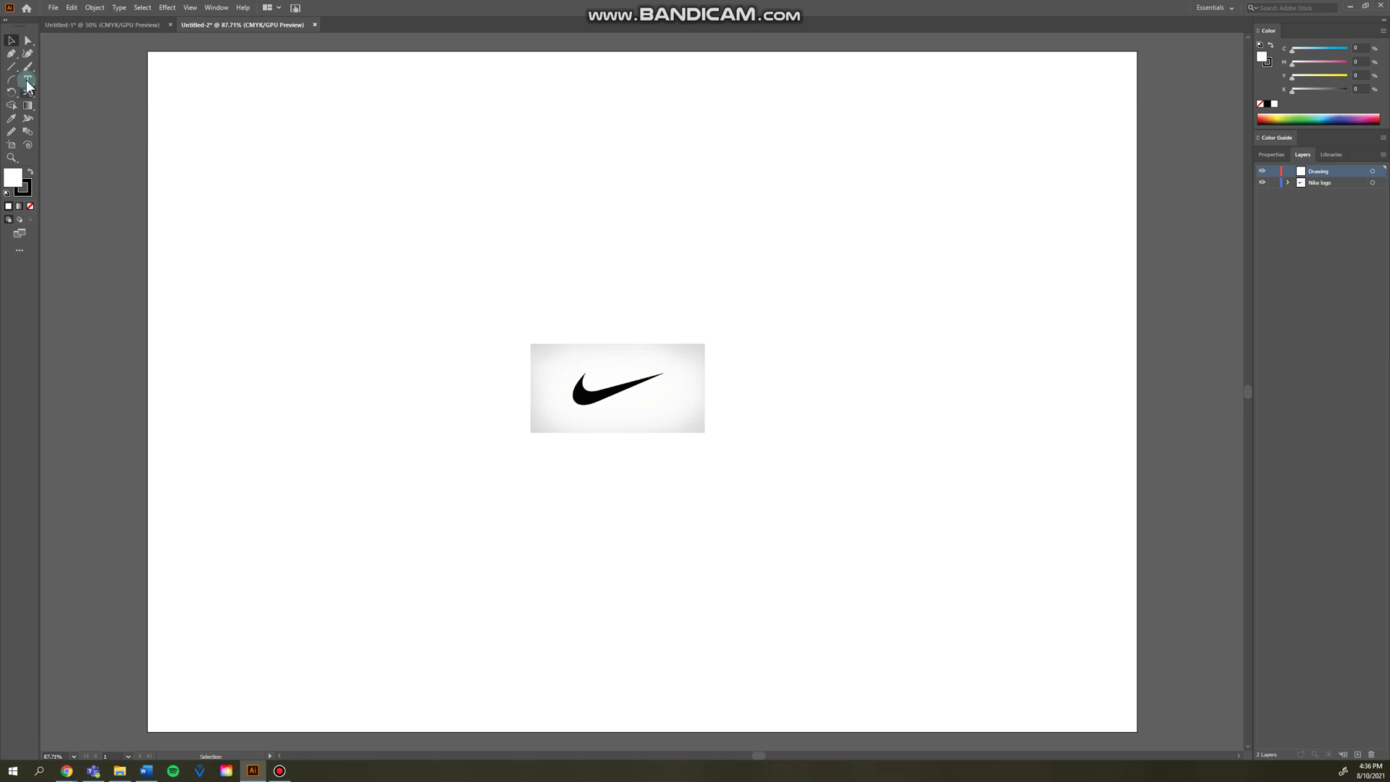
pyautogui.click(622, 351)
pyautogui.click(724, 364)
pyautogui.hotkey('ctrl', '=')
pyautogui.hotkey('ctrl', '=')
pyautogui.hotkey('ctrl', '=')
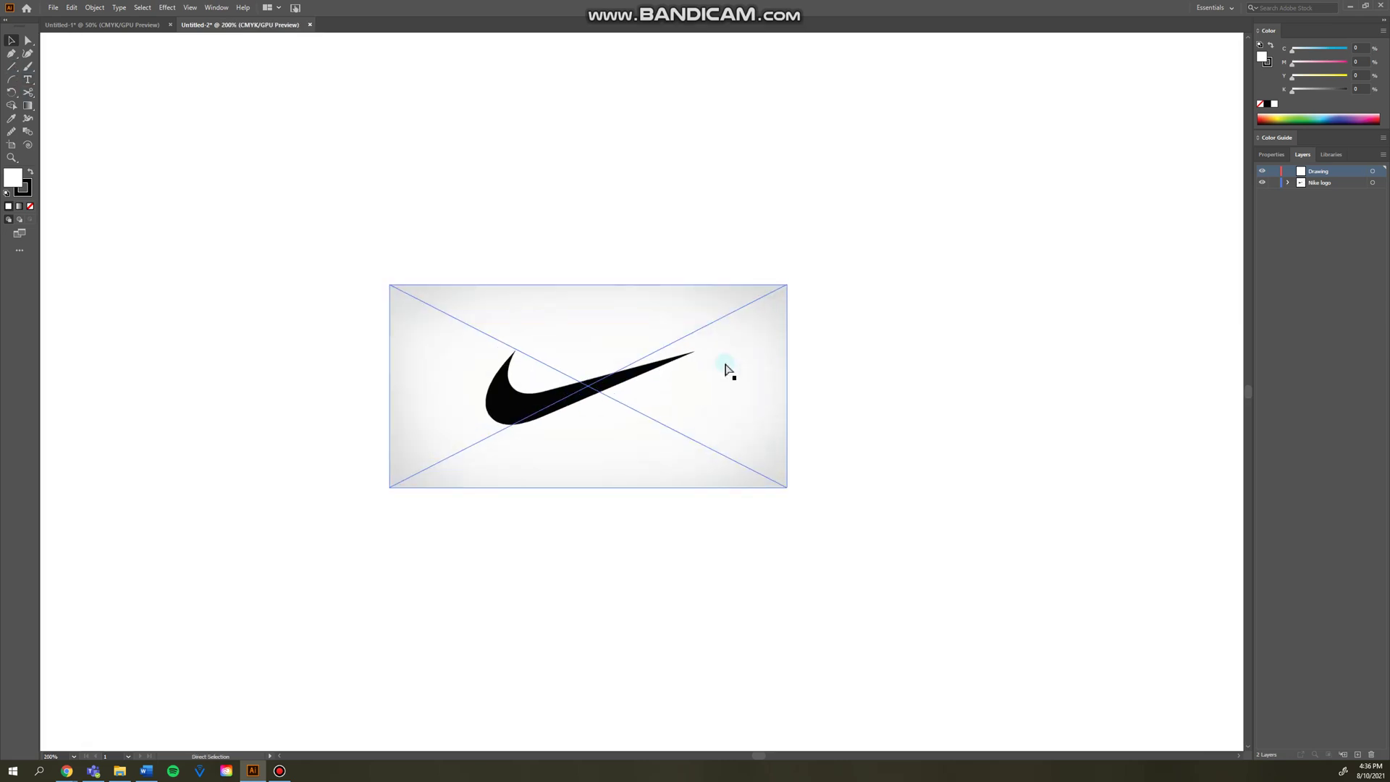
pyautogui.hotkey('ctrl', '=')
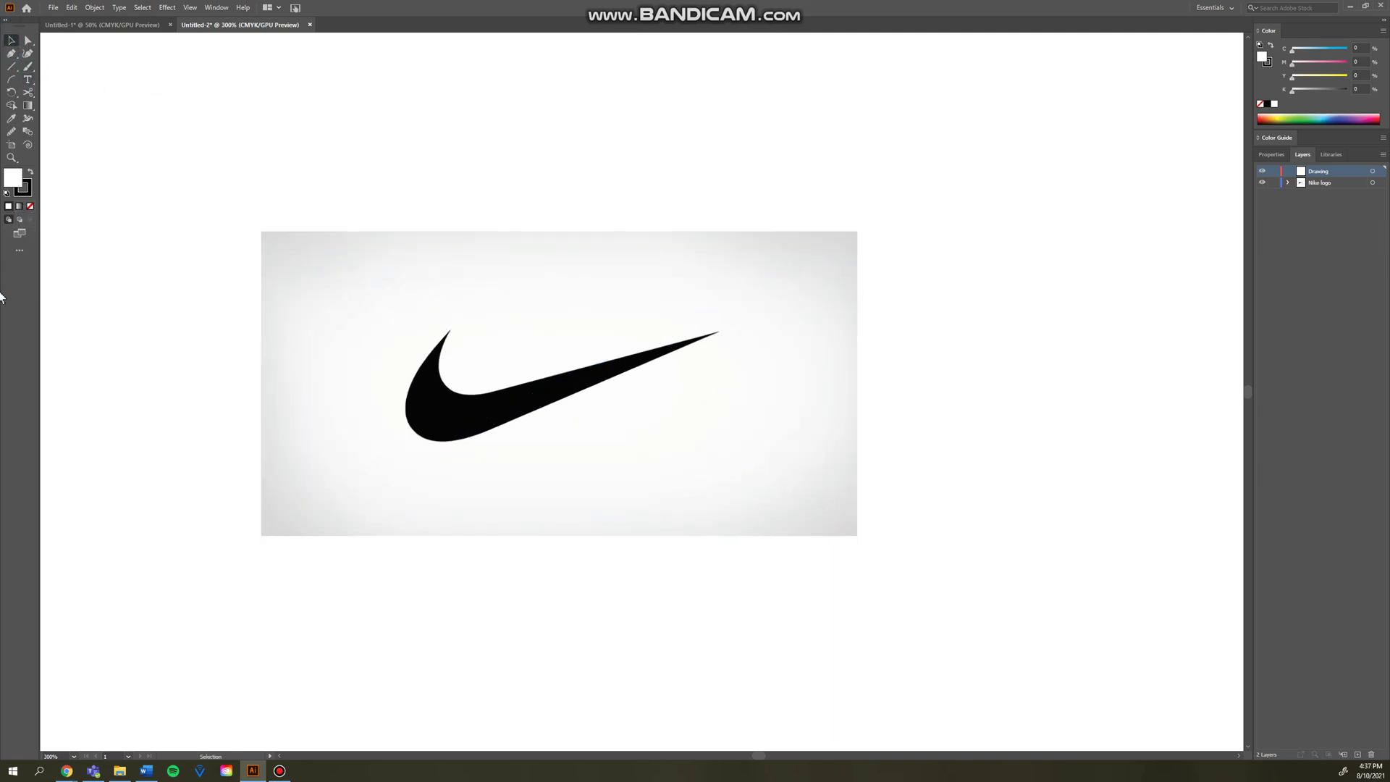
pyautogui.click(42, 26)
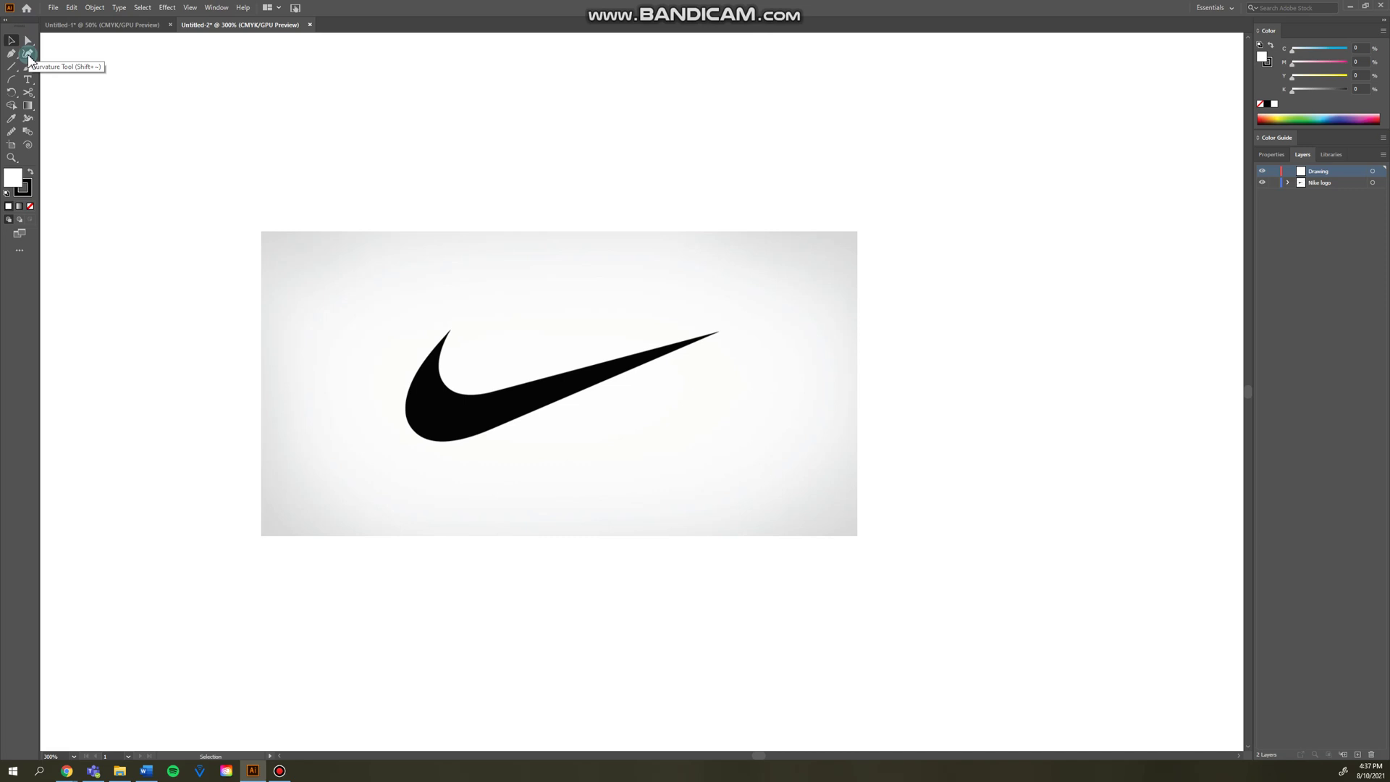
pyautogui.click(29, 56)
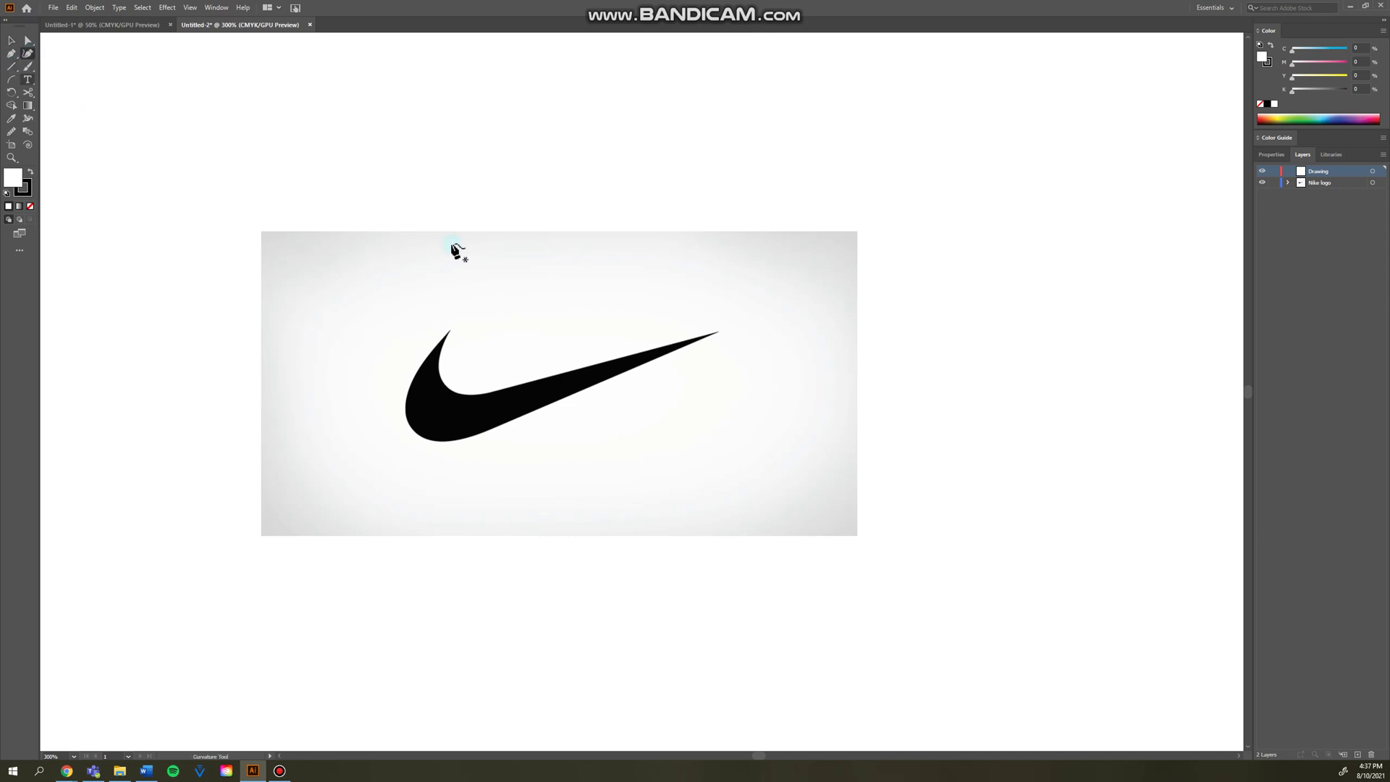
pyautogui.click(499, 189)
pyautogui.click(598, 142)
pyautogui.moveTo(598, 141); pyautogui.dragTo(696, 194)
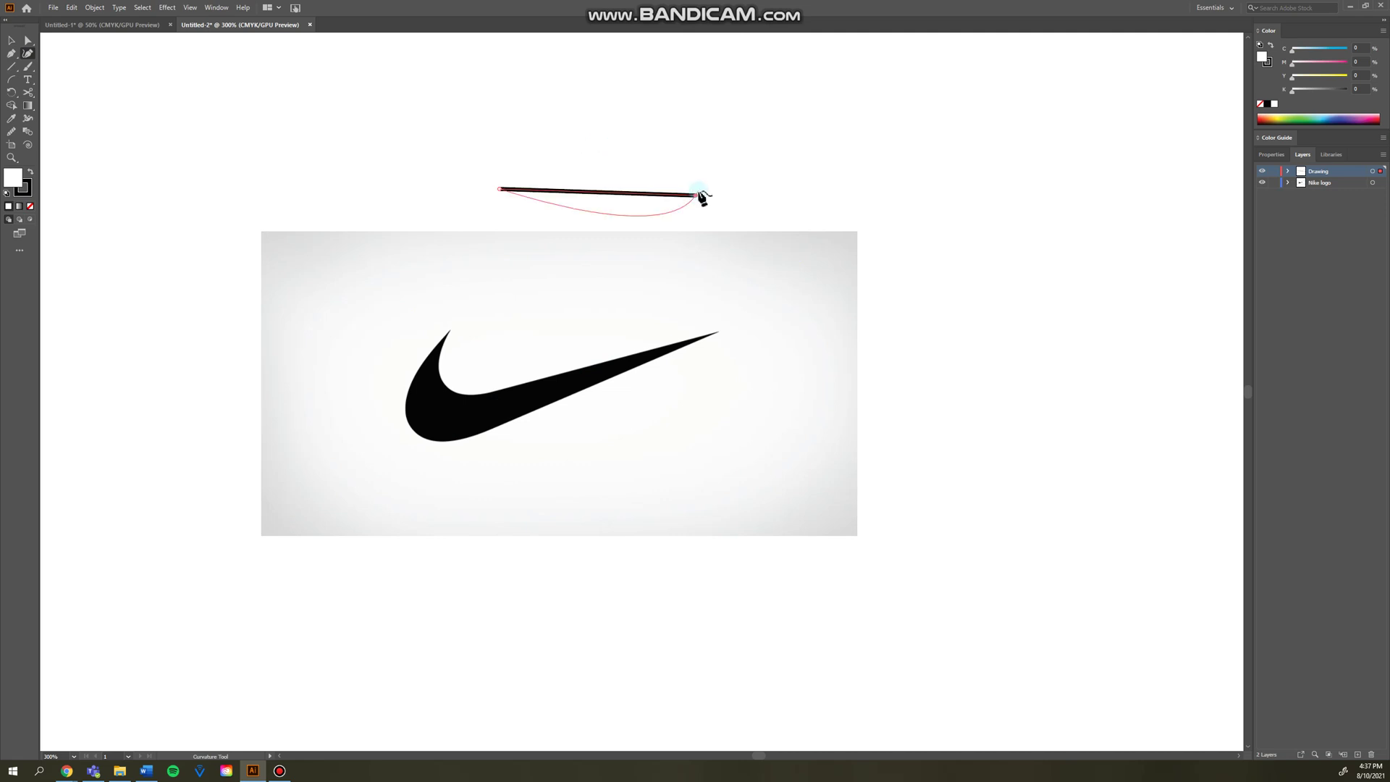
pyautogui.click(700, 184)
pyautogui.click(694, 132)
pyautogui.click(616, 115)
pyautogui.click(532, 140)
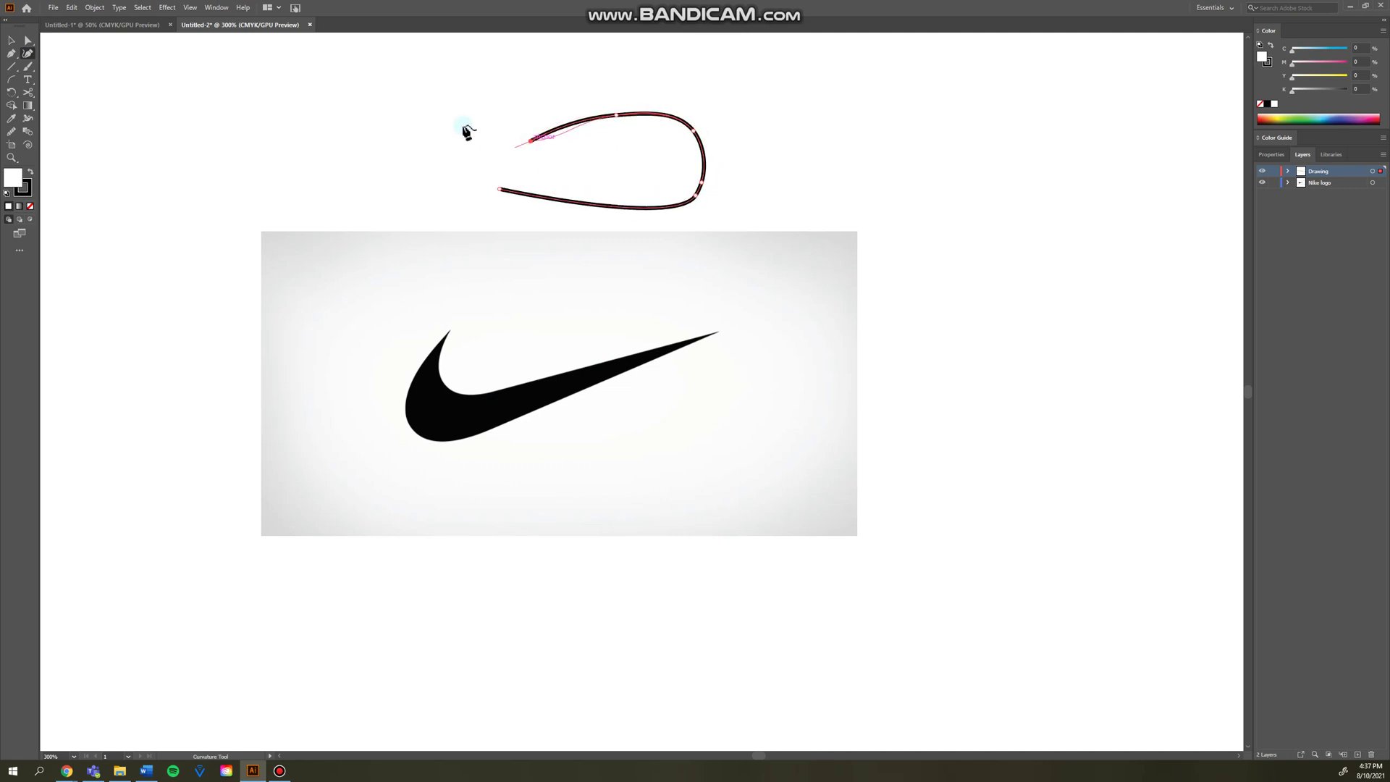
pyautogui.click(463, 125)
pyautogui.click(377, 107)
pyautogui.click(319, 142)
pyautogui.click(359, 191)
pyautogui.click(411, 167)
pyautogui.click(454, 152)
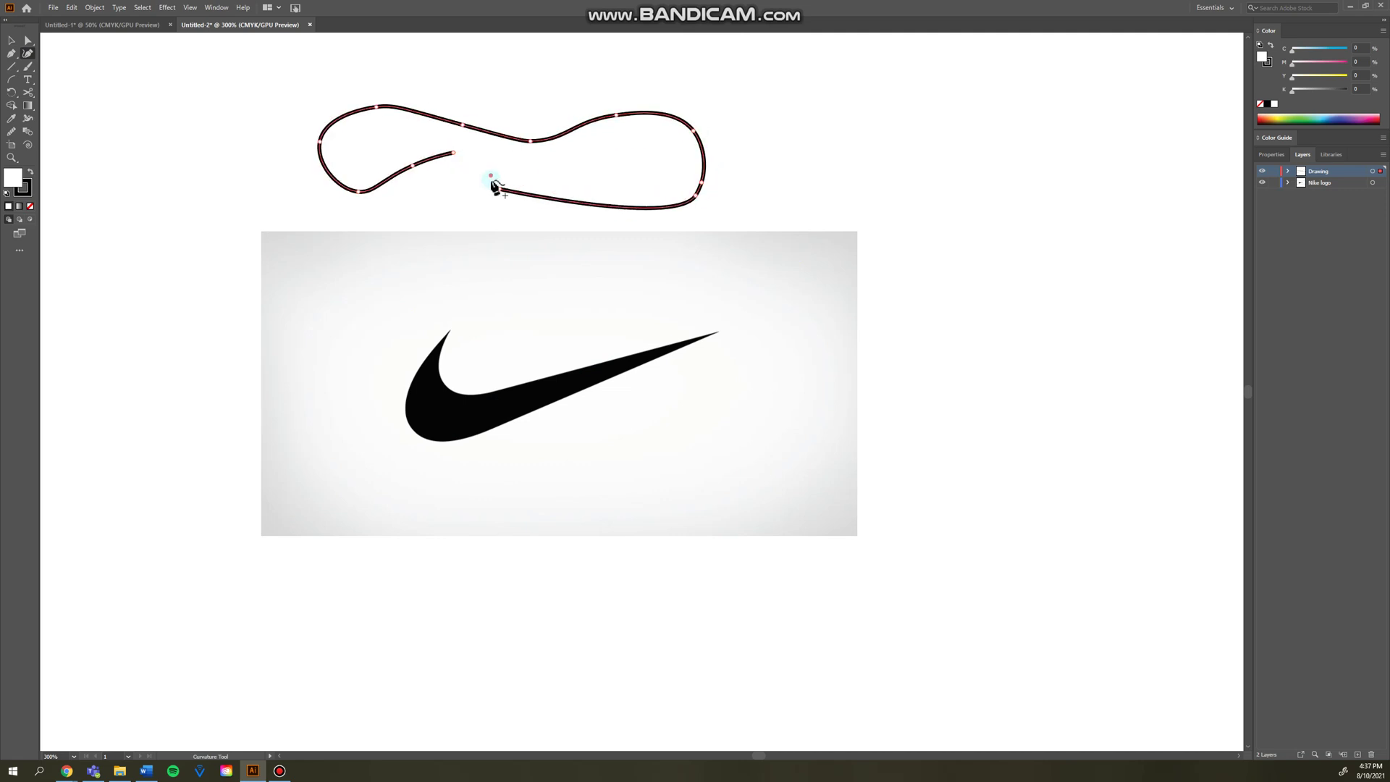
pyautogui.click(498, 190)
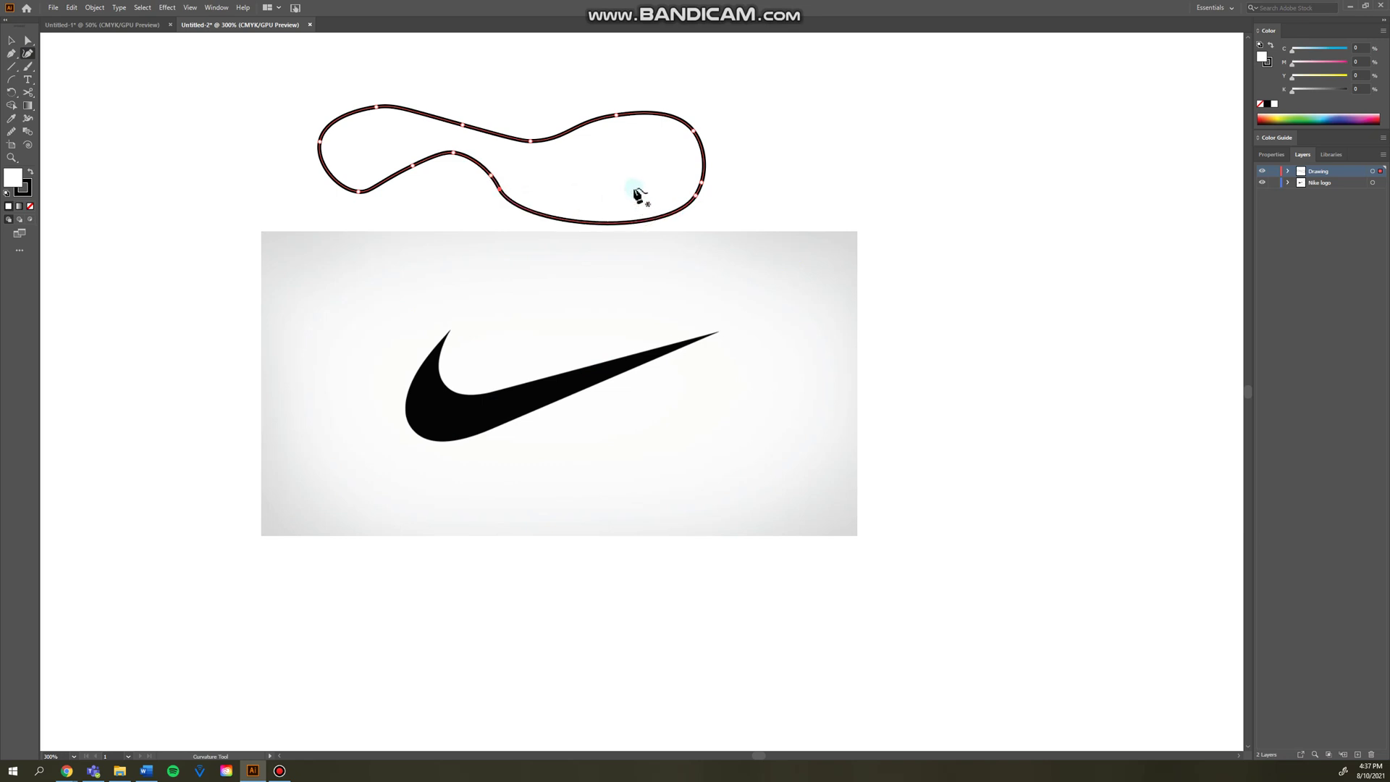
# Undo all points of the practice curve above the logo image.
pyautogui.hotkey('ctrl', 'z')
pyautogui.hotkey('ctrl', 'z')
pyautogui.hotkey('ctrl', 'z')
pyautogui.hotkey('ctrl', 'z')
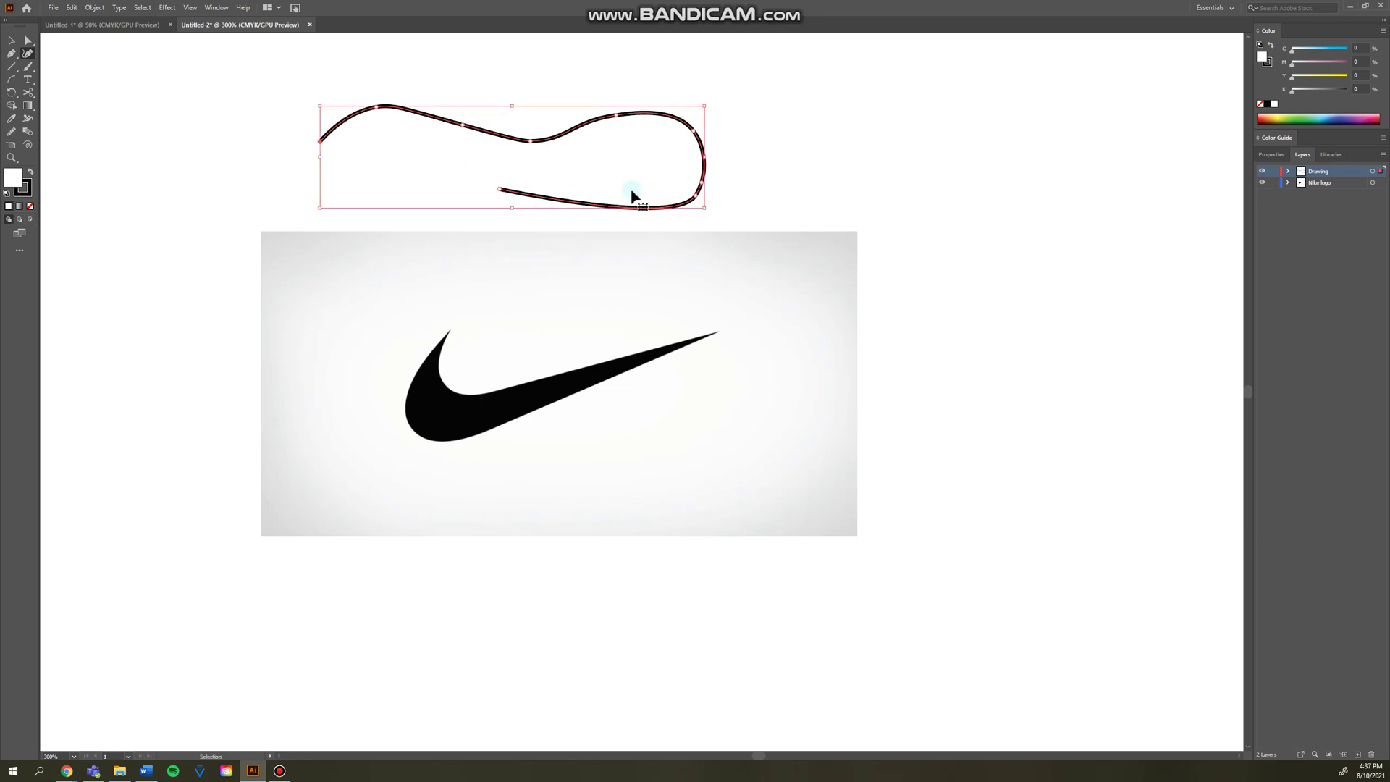
pyautogui.hotkey('ctrl', 'z')
pyautogui.hotkey('ctrl', 'z')
pyautogui.hotkey('ctrl', 'z')
pyautogui.hotkey('ctrl', 'z')
pyautogui.hotkey('ctrl', 'z')
pyautogui.hotkey('ctrl', 'z')
pyautogui.hotkey('ctrl', 'z')
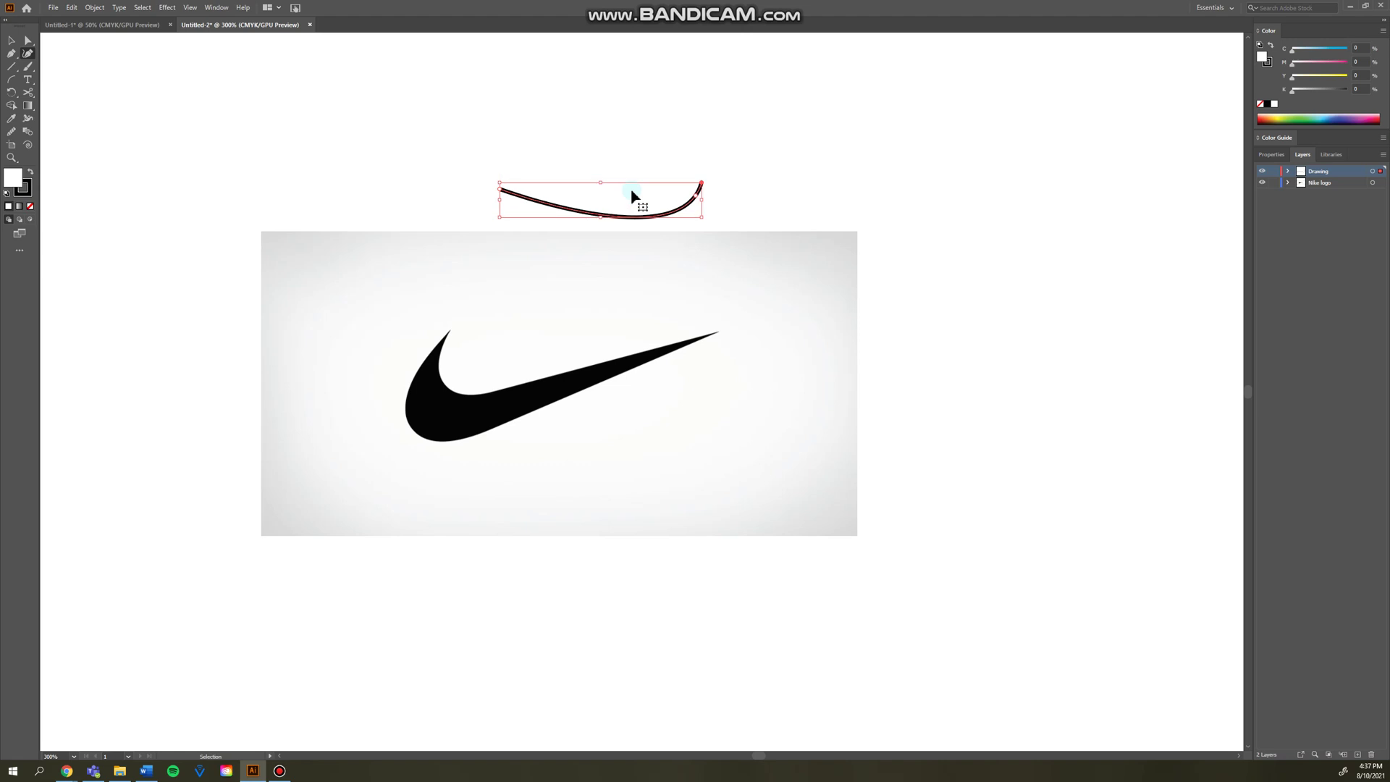
pyautogui.hotkey('ctrl', 'z')
pyautogui.hotkey('ctrl', 'z')
pyautogui.hotkey('ctrl', 'z')
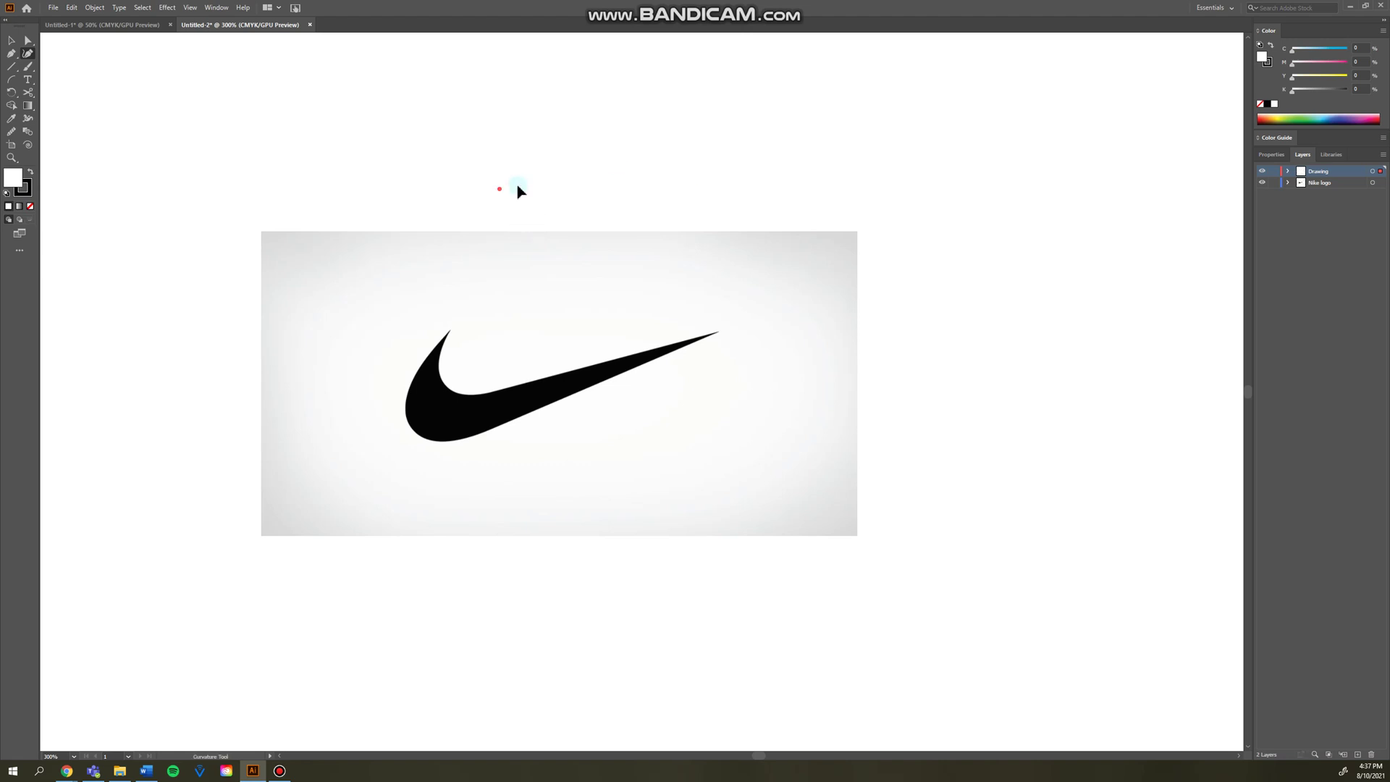
# Set the stroke colour to a bright red with the colour picker.
pyautogui.click(25, 191)
pyautogui.doubleClick(23, 189)
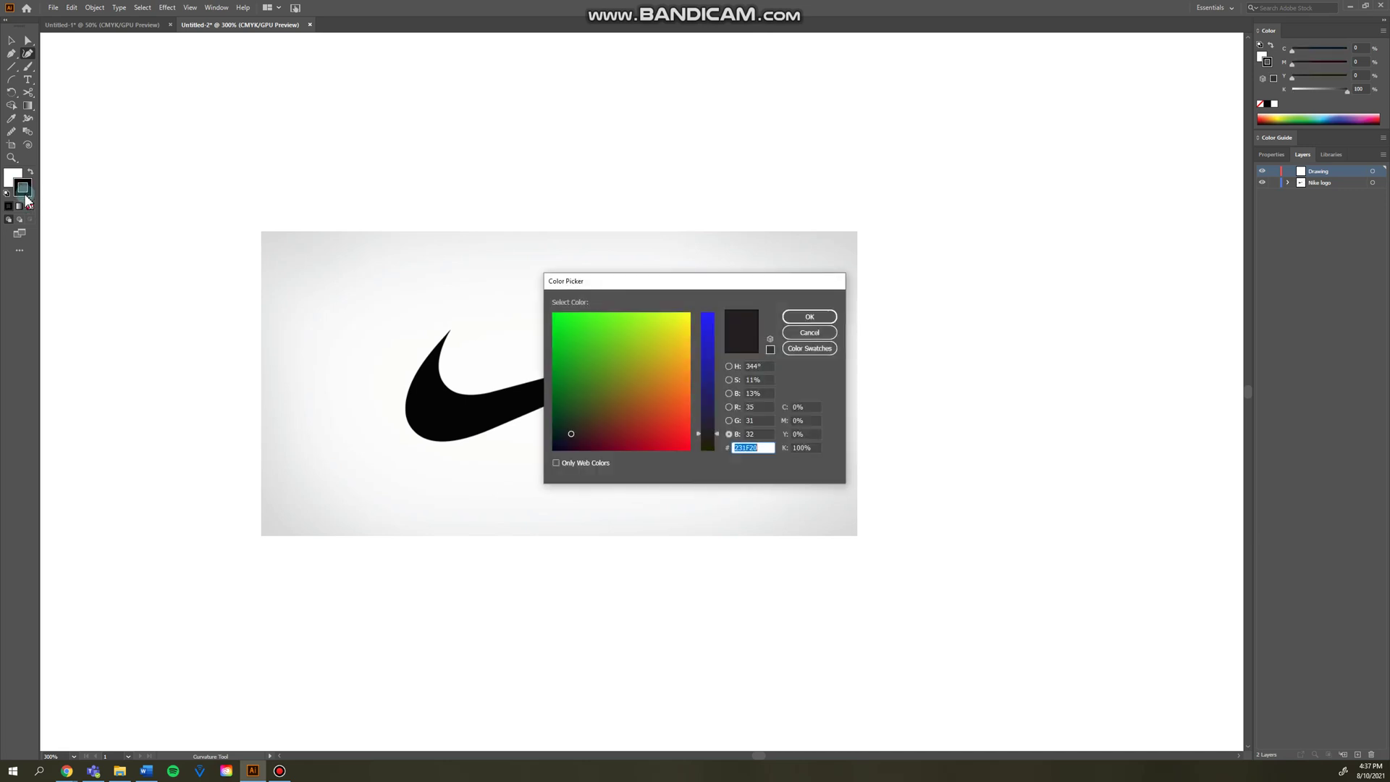
pyautogui.moveTo(667, 455); pyautogui.dragTo(678, 434)
pyautogui.click(809, 316)
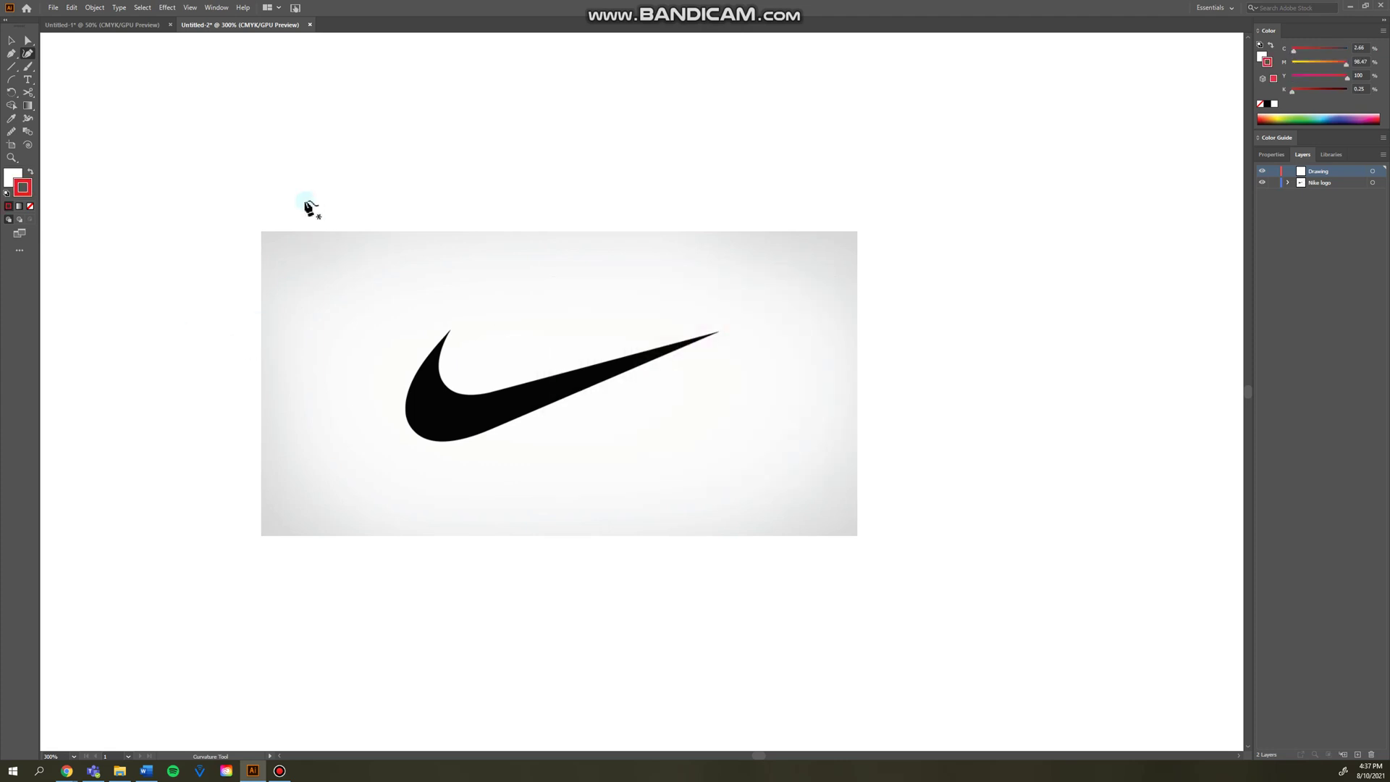
# Draw a short three-point test curve in red above the logo image and undo it.
pyautogui.click(329, 185)
pyautogui.click(488, 170)
pyautogui.click(492, 131)
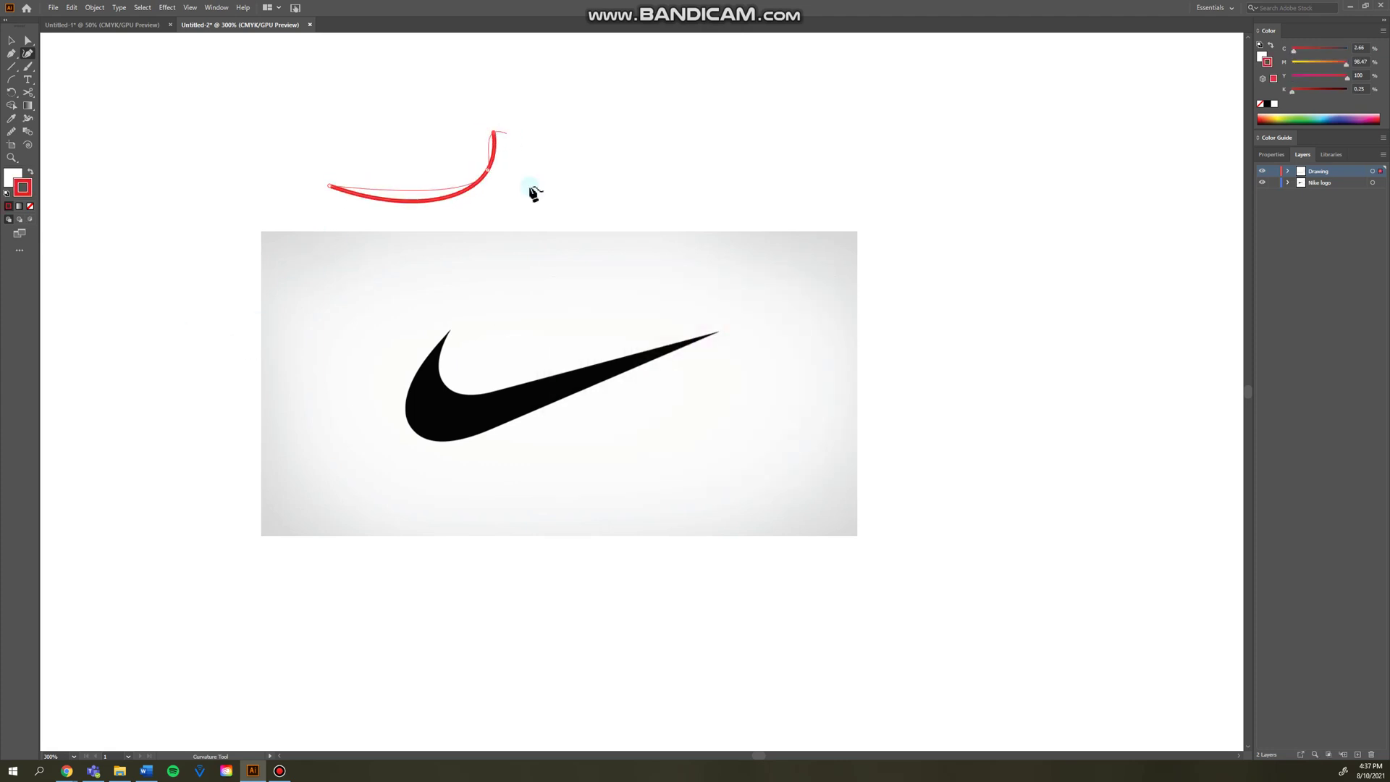
pyautogui.hotkey('ctrl', 'z')
pyautogui.hotkey('ctrl', 'z')
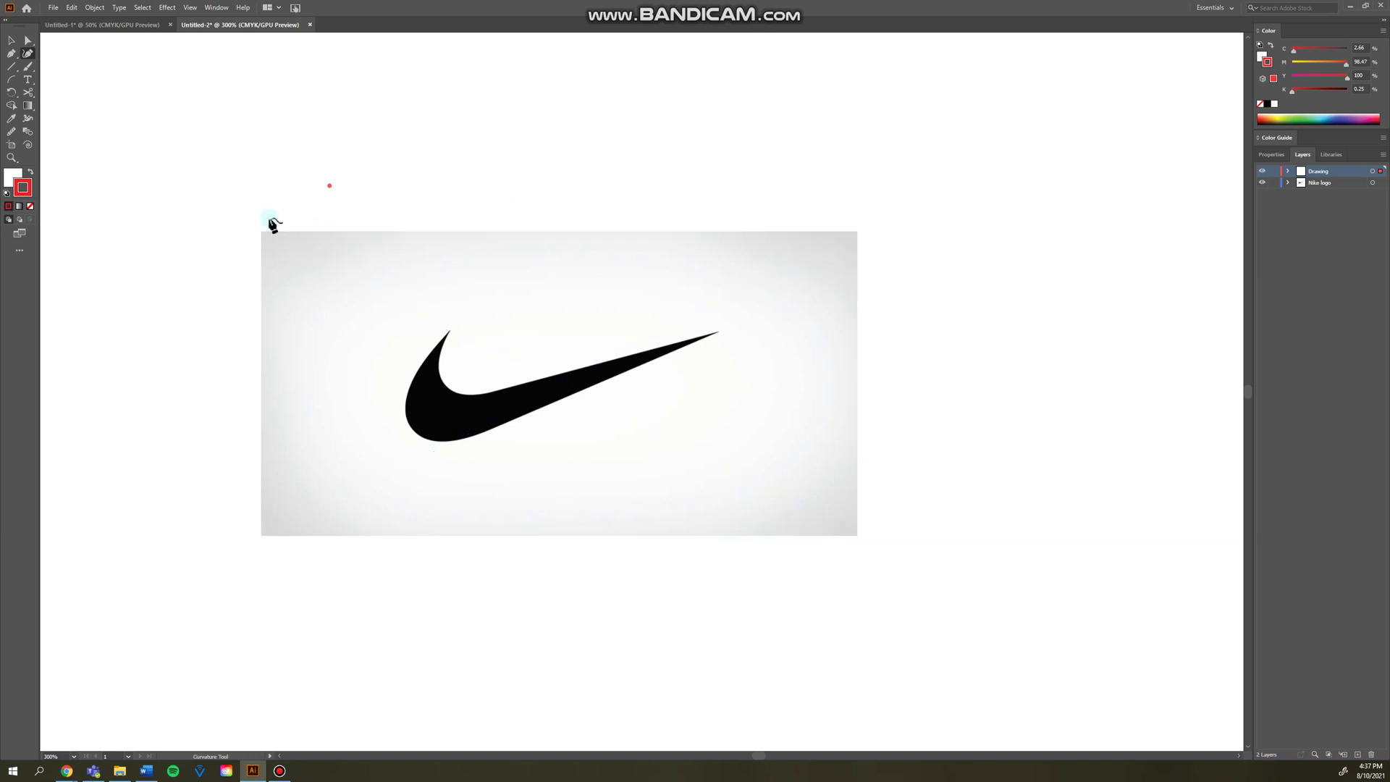
# Trace the swoosh's upper edge with the Curvature tool, from the long pointed tip around the inner curve to the short upper tip.
pyautogui.click(718, 331)
pyautogui.click(684, 339)
pyautogui.click(632, 354)
pyautogui.click(560, 375)
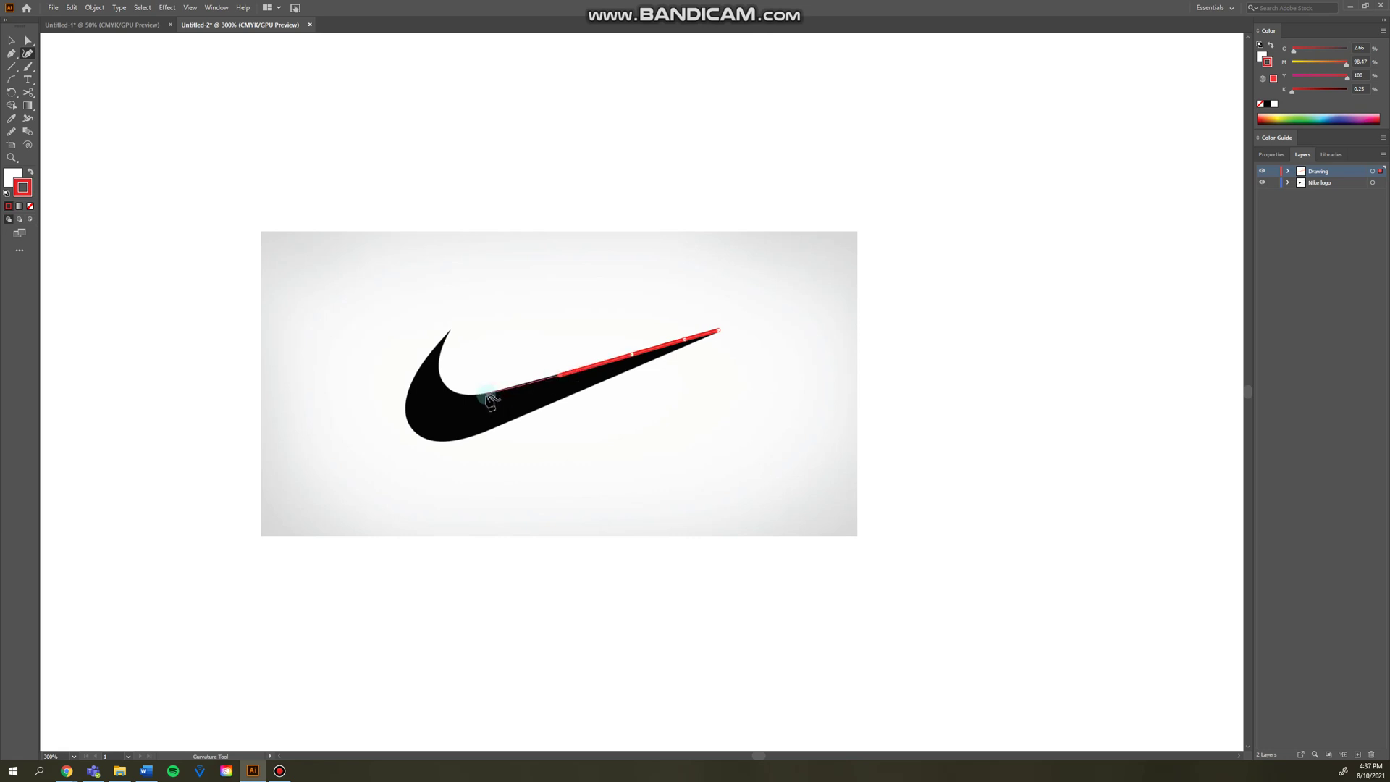
pyautogui.click(485, 395)
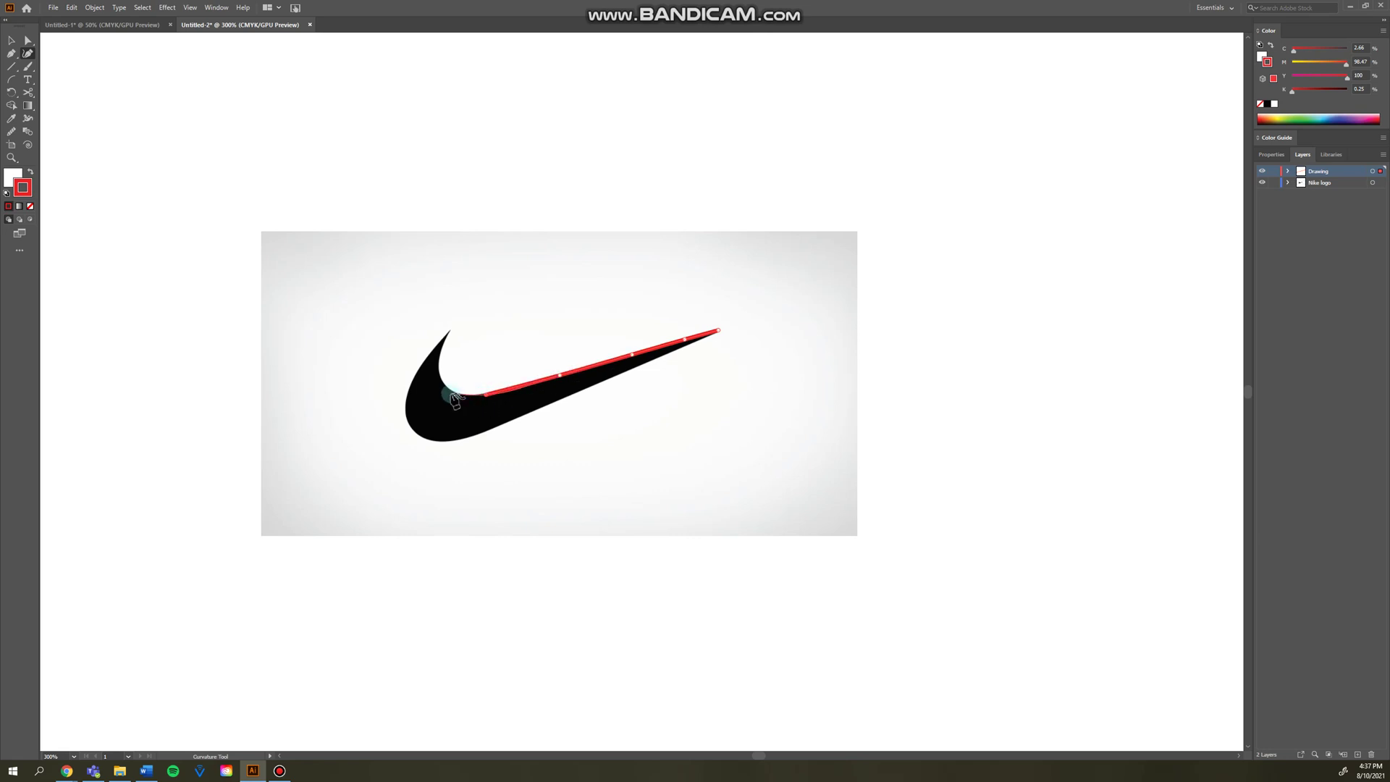
pyautogui.click(459, 395)
pyautogui.click(451, 329)
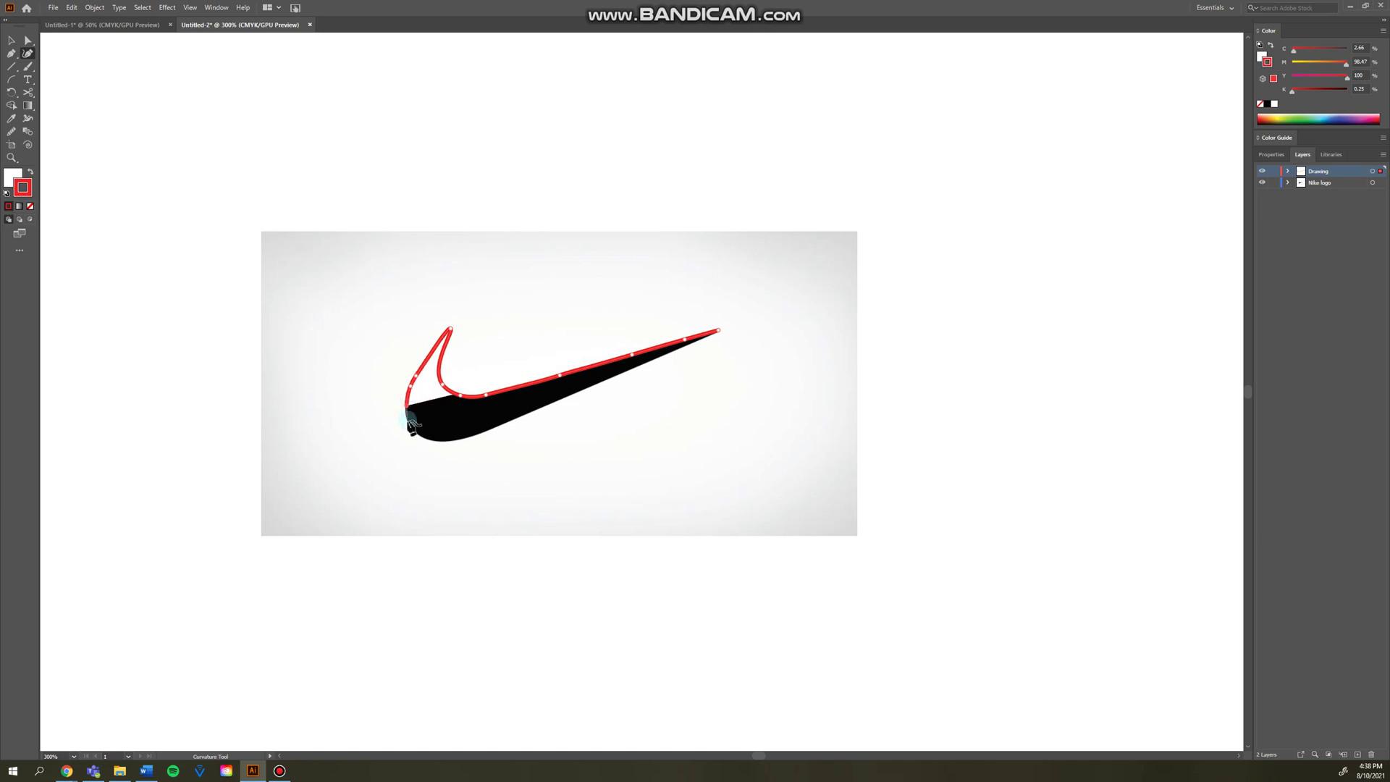
# Trace the swoosh's outer curve and lower edge back to the long pointed tip and close the path.
pyautogui.click(414, 429)
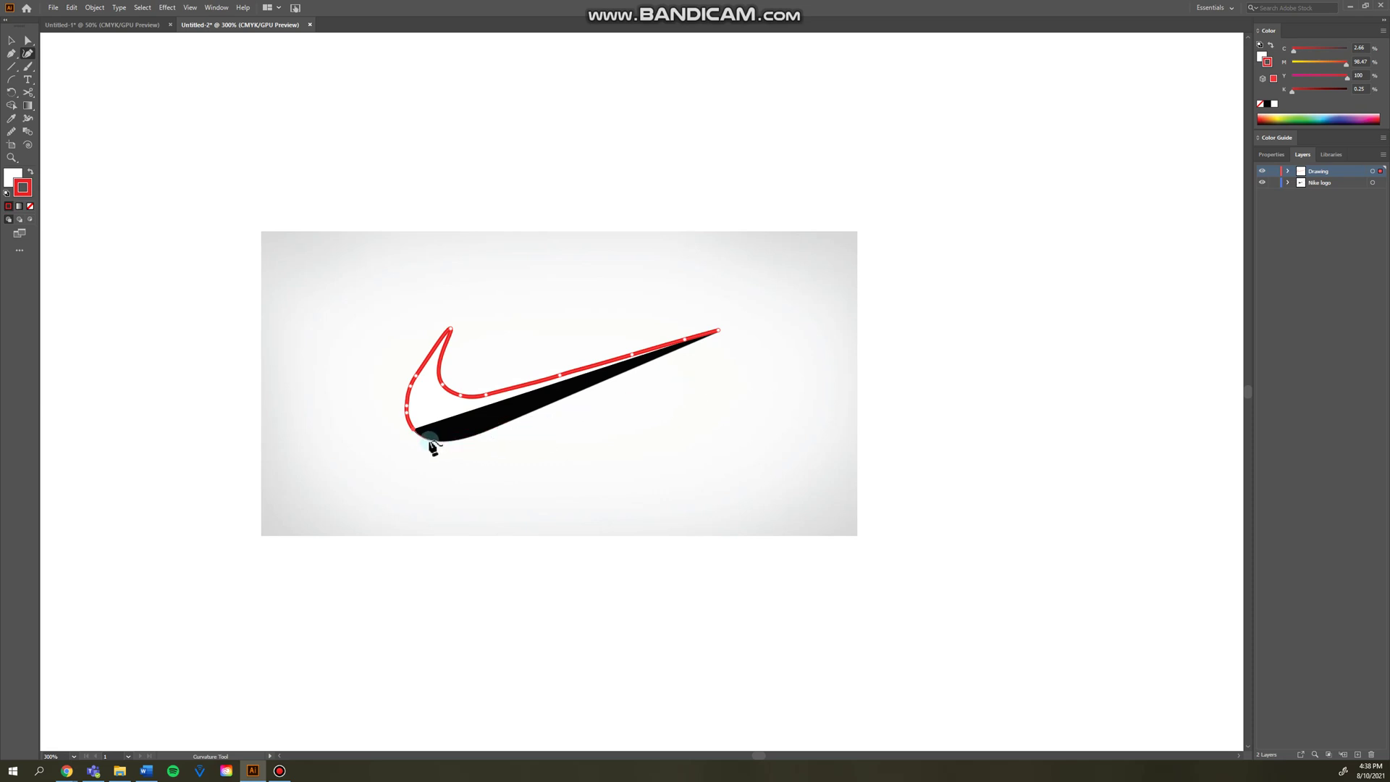
pyautogui.click(432, 440)
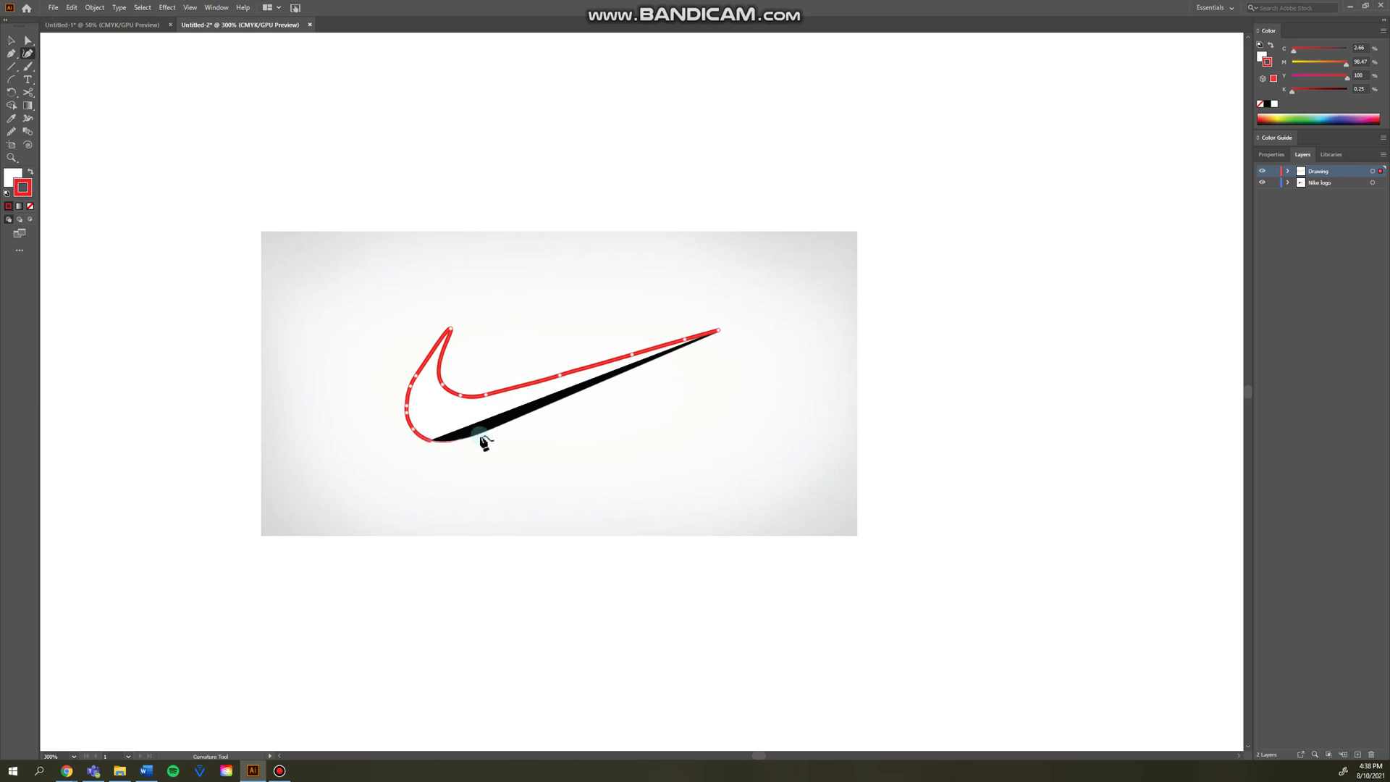
pyautogui.click(514, 419)
pyautogui.click(724, 330)
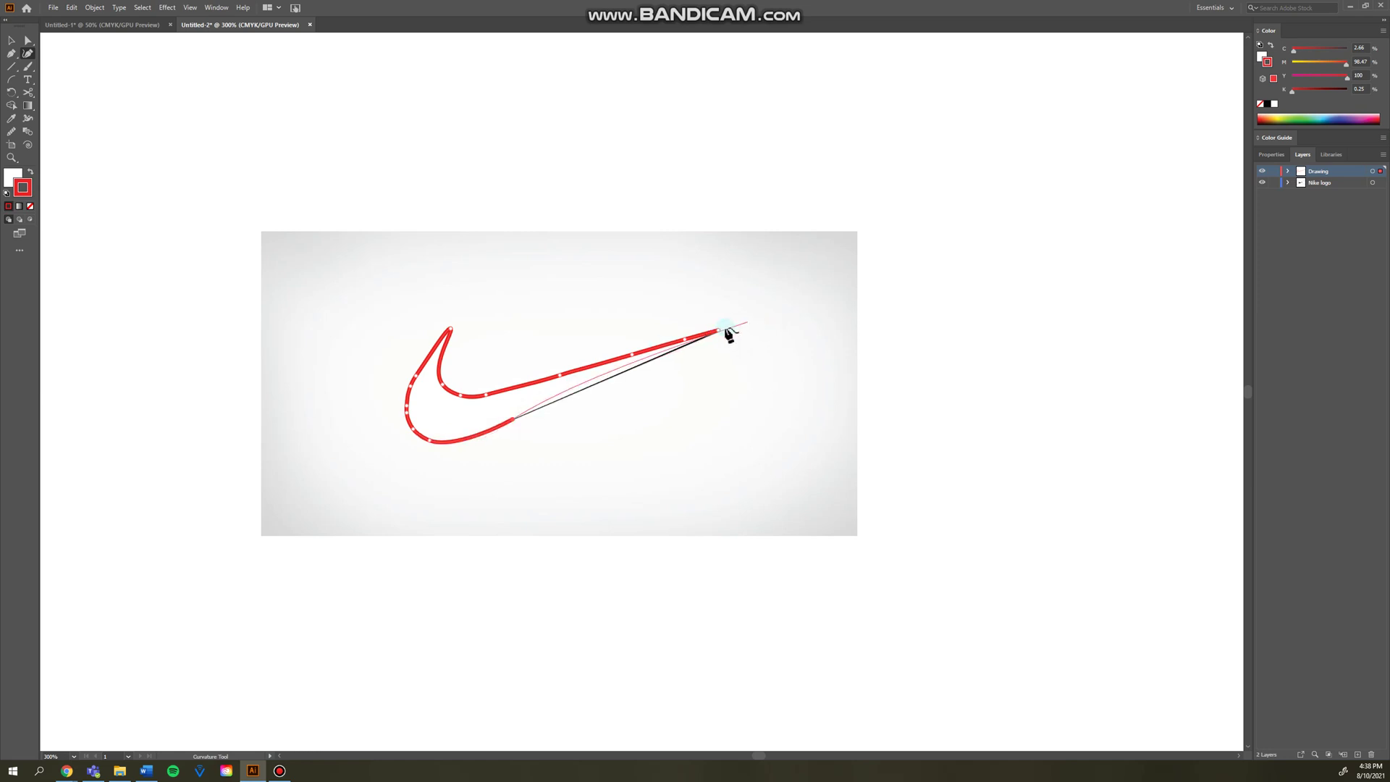
pyautogui.click(553, 404)
pyautogui.click(666, 355)
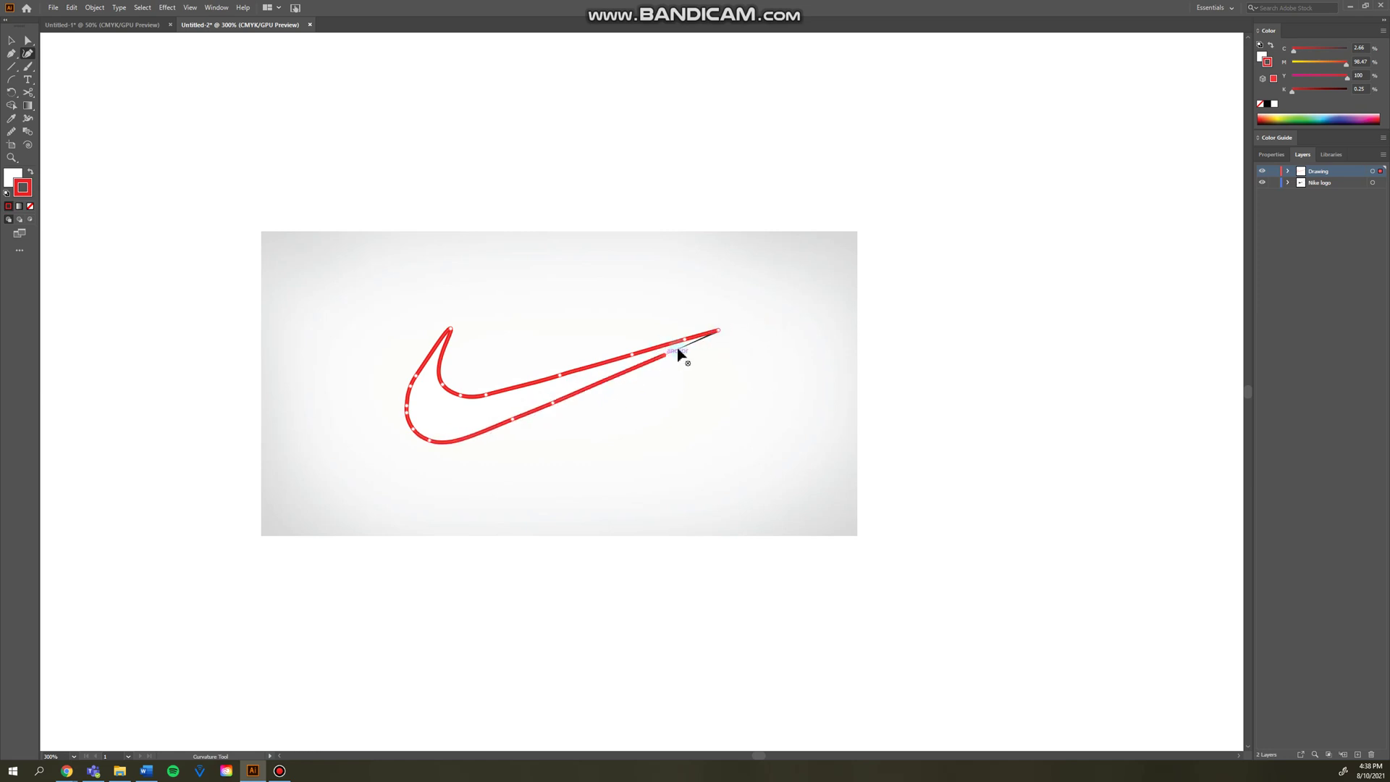
pyautogui.click(721, 333)
# Set the traced swoosh's fill to None so only its red outline remains.
pyautogui.click(13, 42)
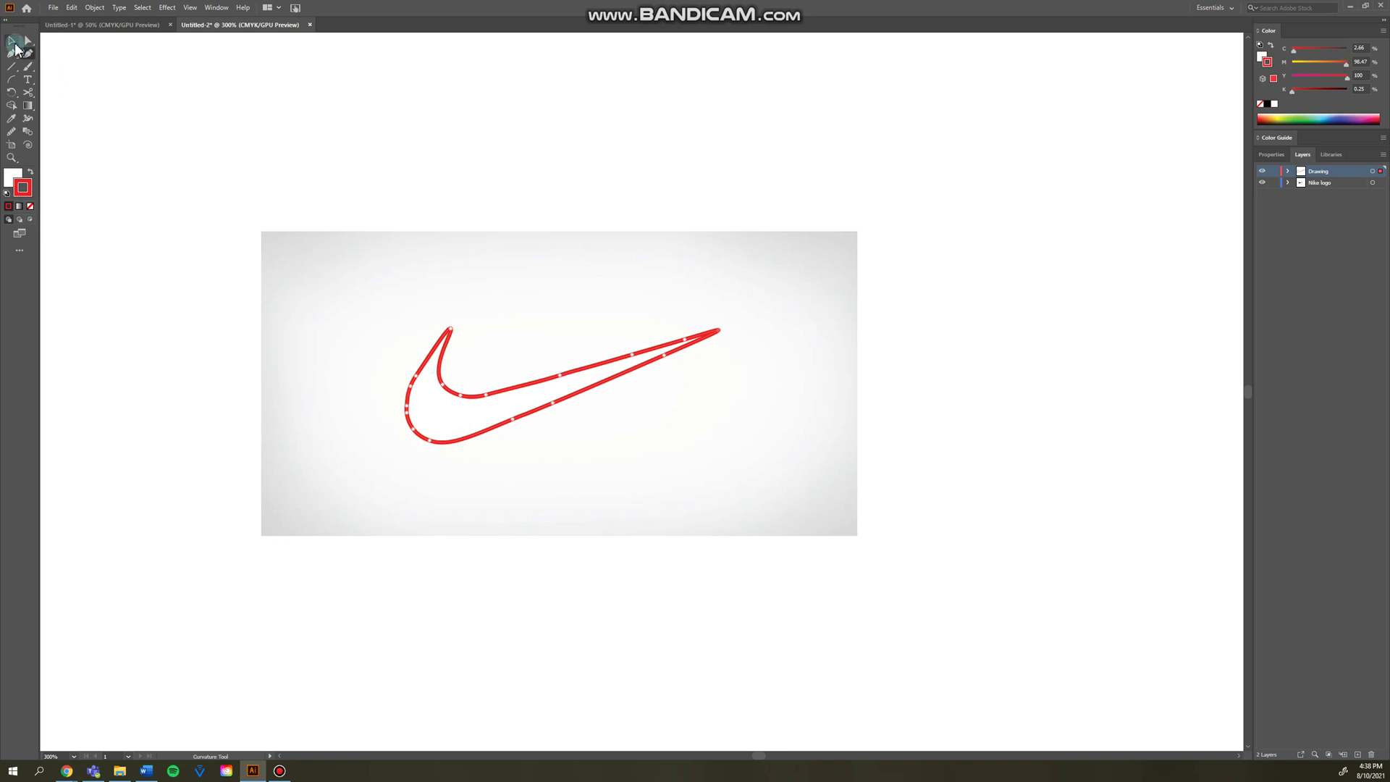
pyautogui.click(431, 417)
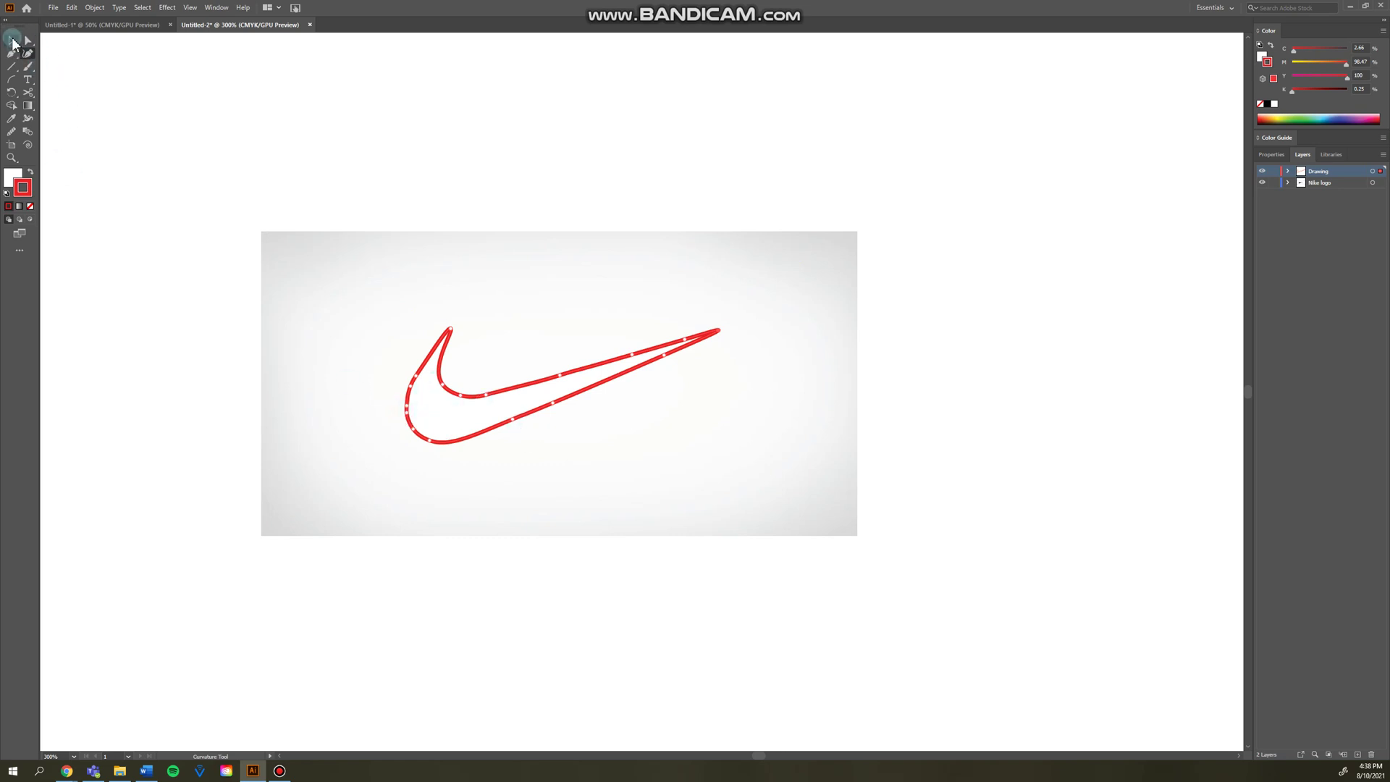
pyautogui.doubleClick(11, 176)
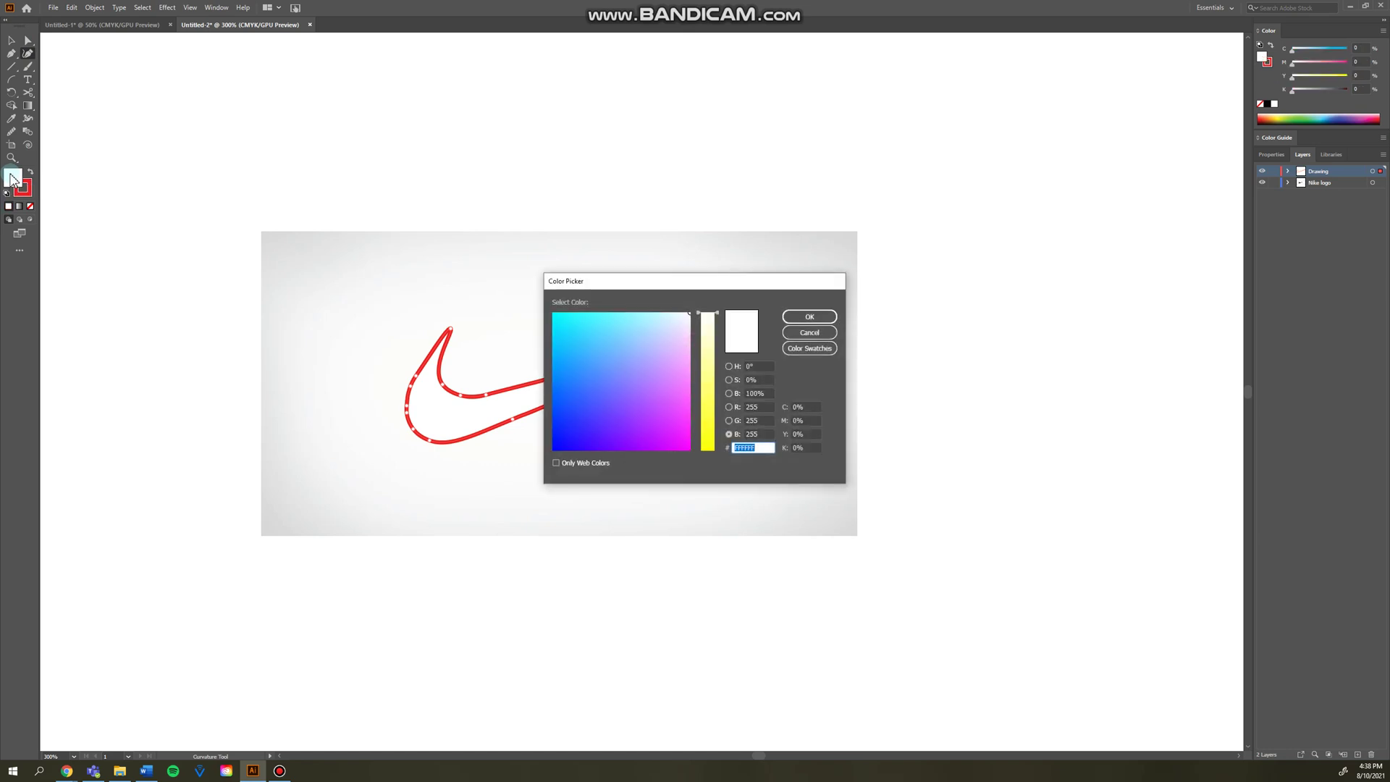
pyautogui.click(808, 317)
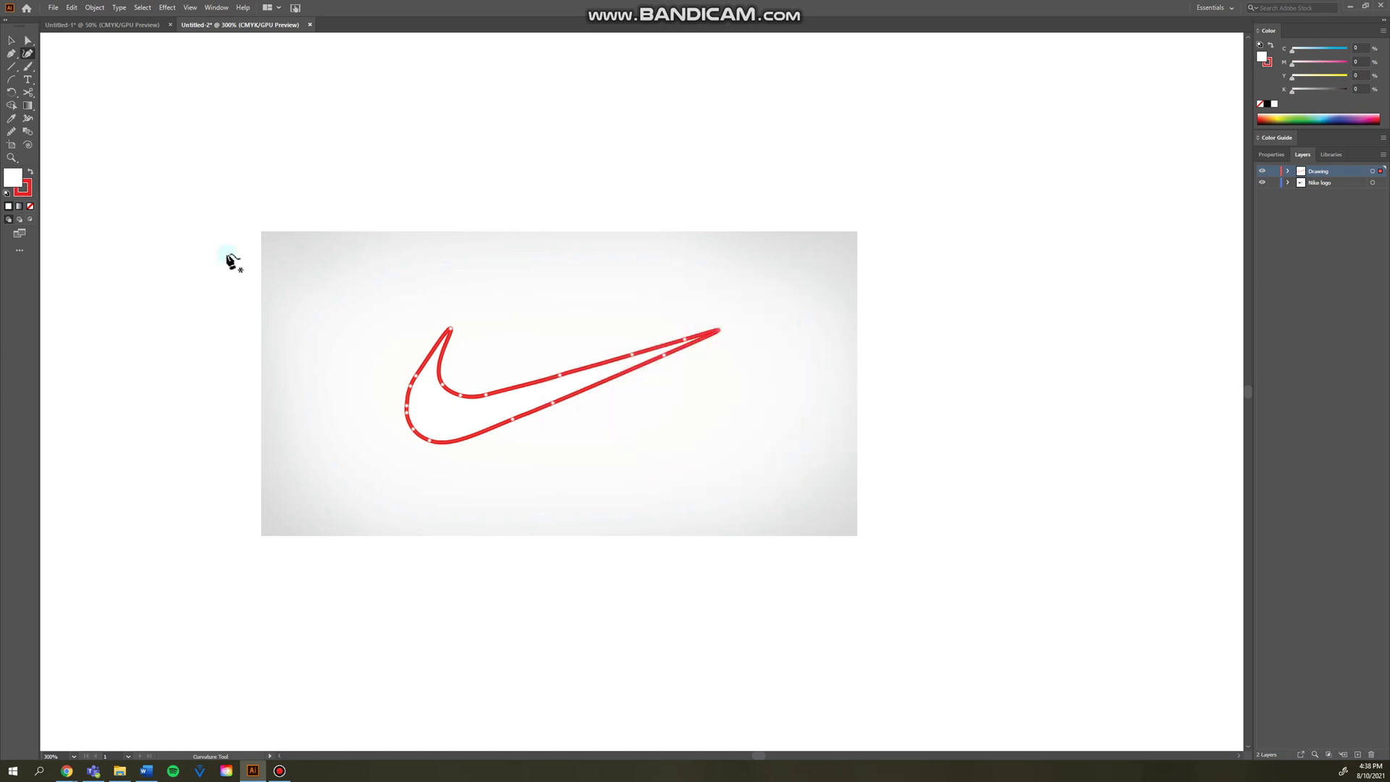
pyautogui.click(31, 208)
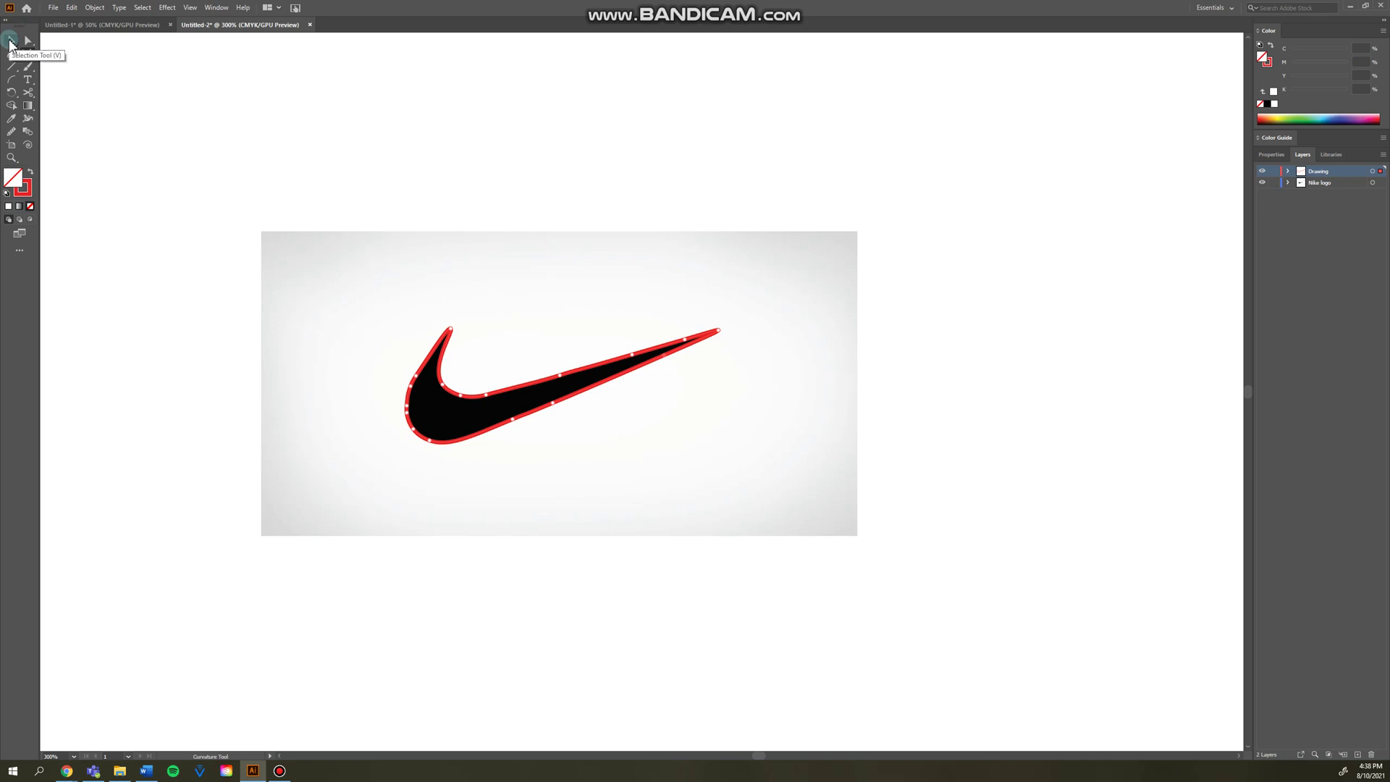
# Toggle the Nike logo layer's visibility and leave it hidden.
pyautogui.click(1262, 184)
pyautogui.click(1261, 183)
pyautogui.click(1261, 184)
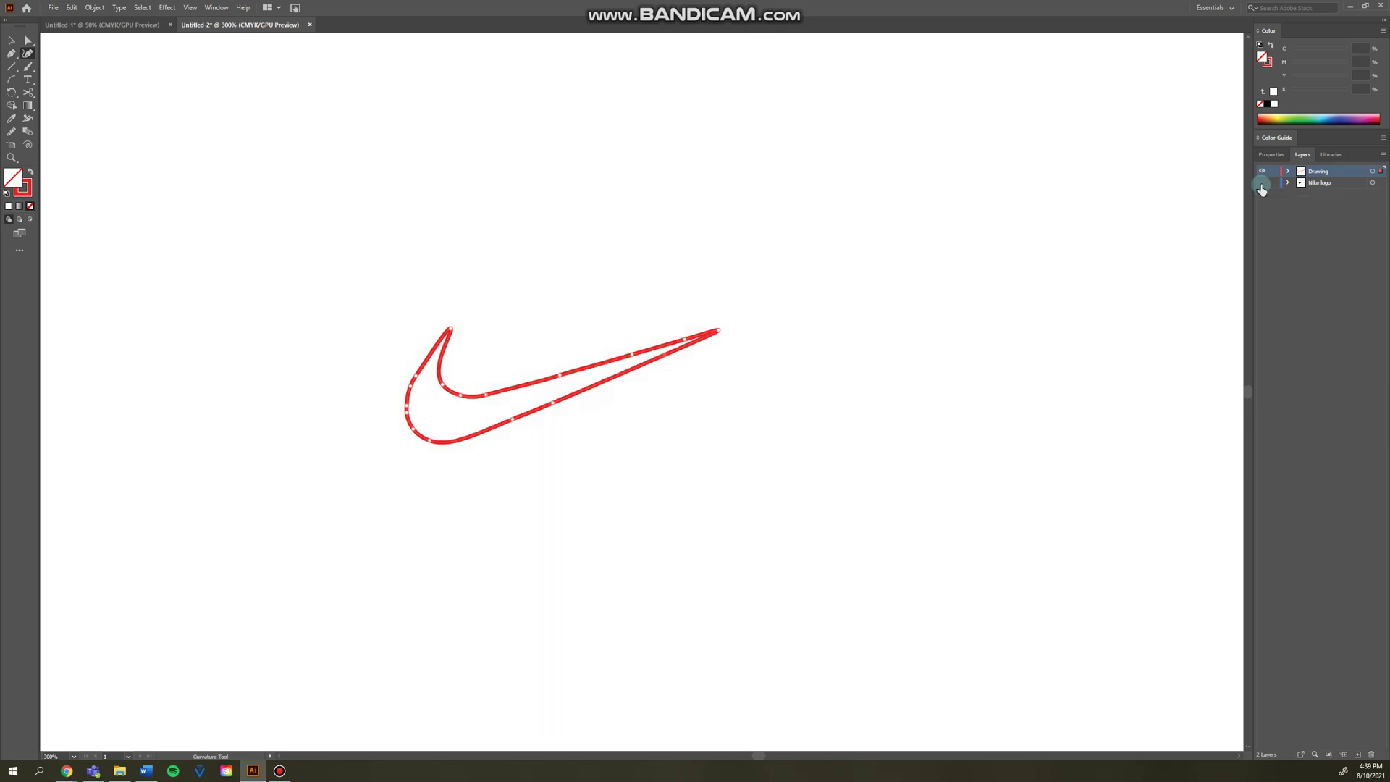
# Try moving anchor points on the swoosh's upper and lower edges with Direct Selection, undoing each move.
pyautogui.click(26, 42)
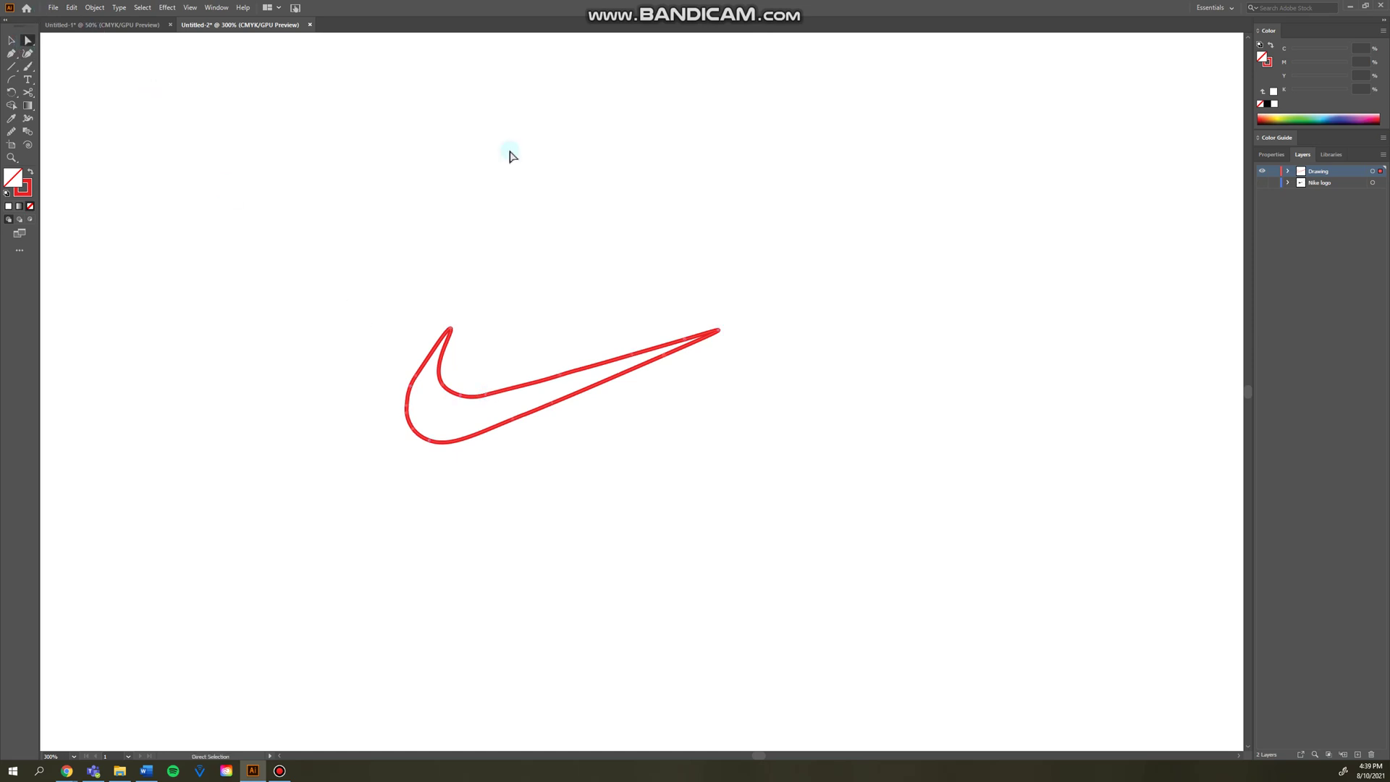
pyautogui.moveTo(490, 397); pyautogui.dragTo(536, 350)
pyautogui.hotkey('ctrl', 'z')
pyautogui.moveTo(555, 406); pyautogui.dragTo(599, 408)
pyautogui.hotkey('ctrl', 'z')
# Move the anchor points of the swoosh's short and long tips outward to extend both points.
pyautogui.click(449, 331)
pyautogui.moveTo(472, 300); pyautogui.dragTo(467, 300)
pyautogui.moveTo(718, 333); pyautogui.dragTo(766, 315)
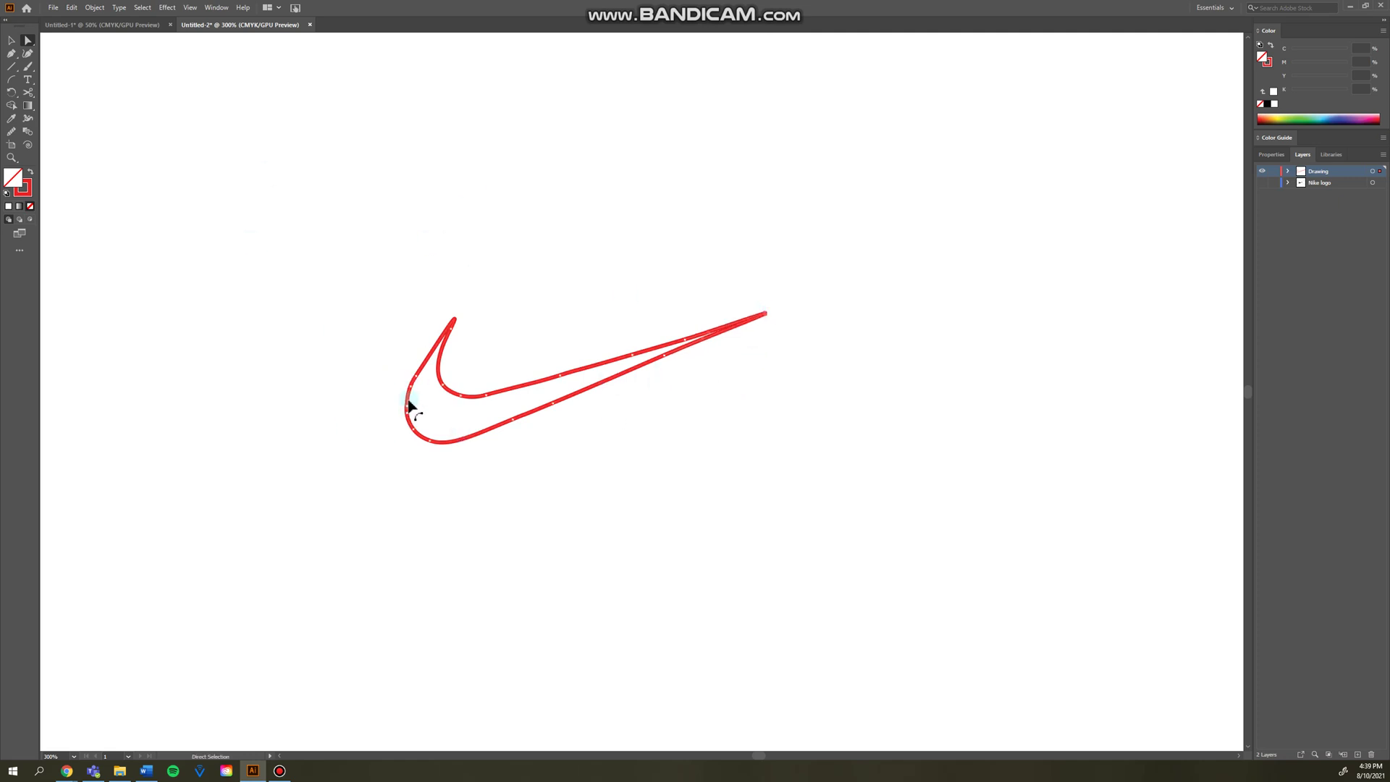
# Refine the swoosh's outer left curve by deleting an extra anchor point and adjusting the neighbouring one.
pyautogui.moveTo(412, 402); pyautogui.dragTo(416, 403)
pyautogui.click(406, 407)
pyautogui.press('Delete')
pyautogui.click(410, 391)
pyautogui.hotkey('ctrl', 'j')
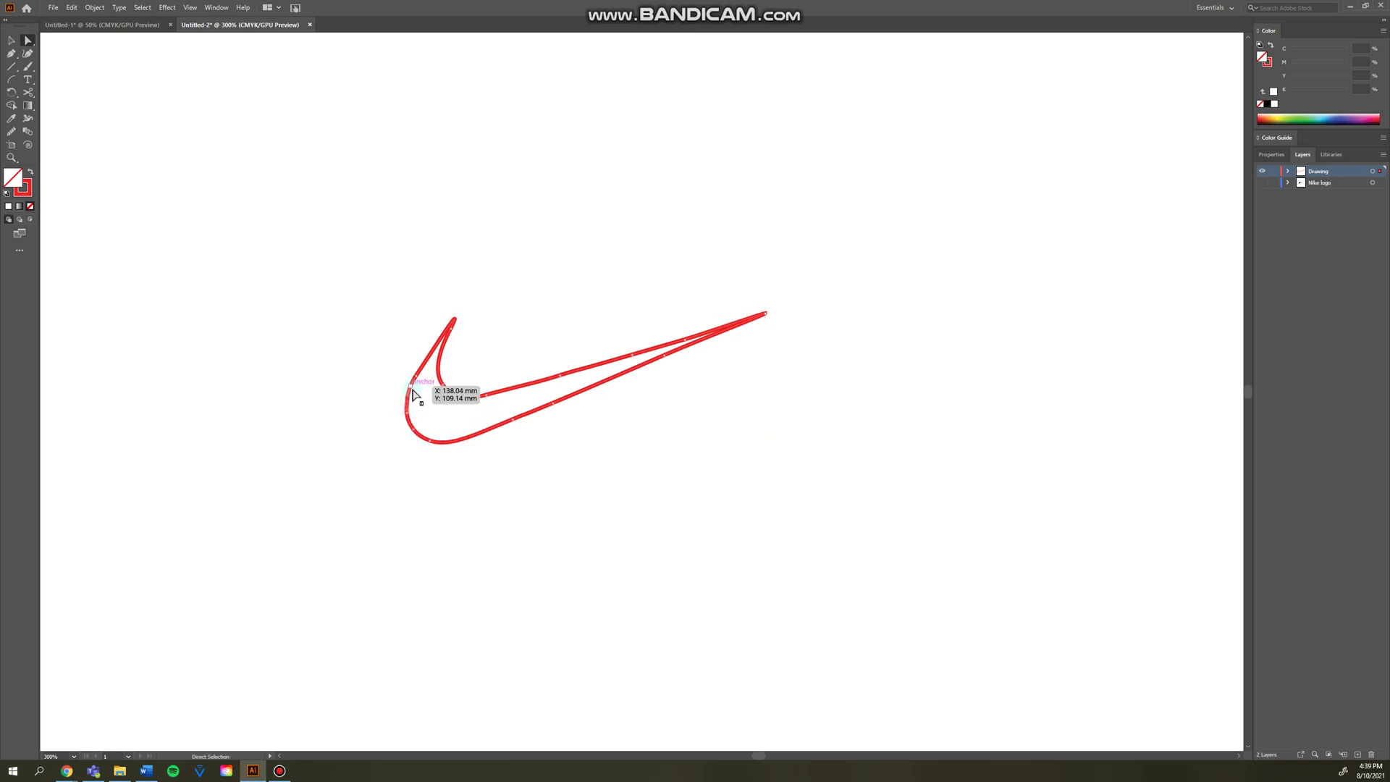
pyautogui.moveTo(412, 391); pyautogui.dragTo(413, 395)
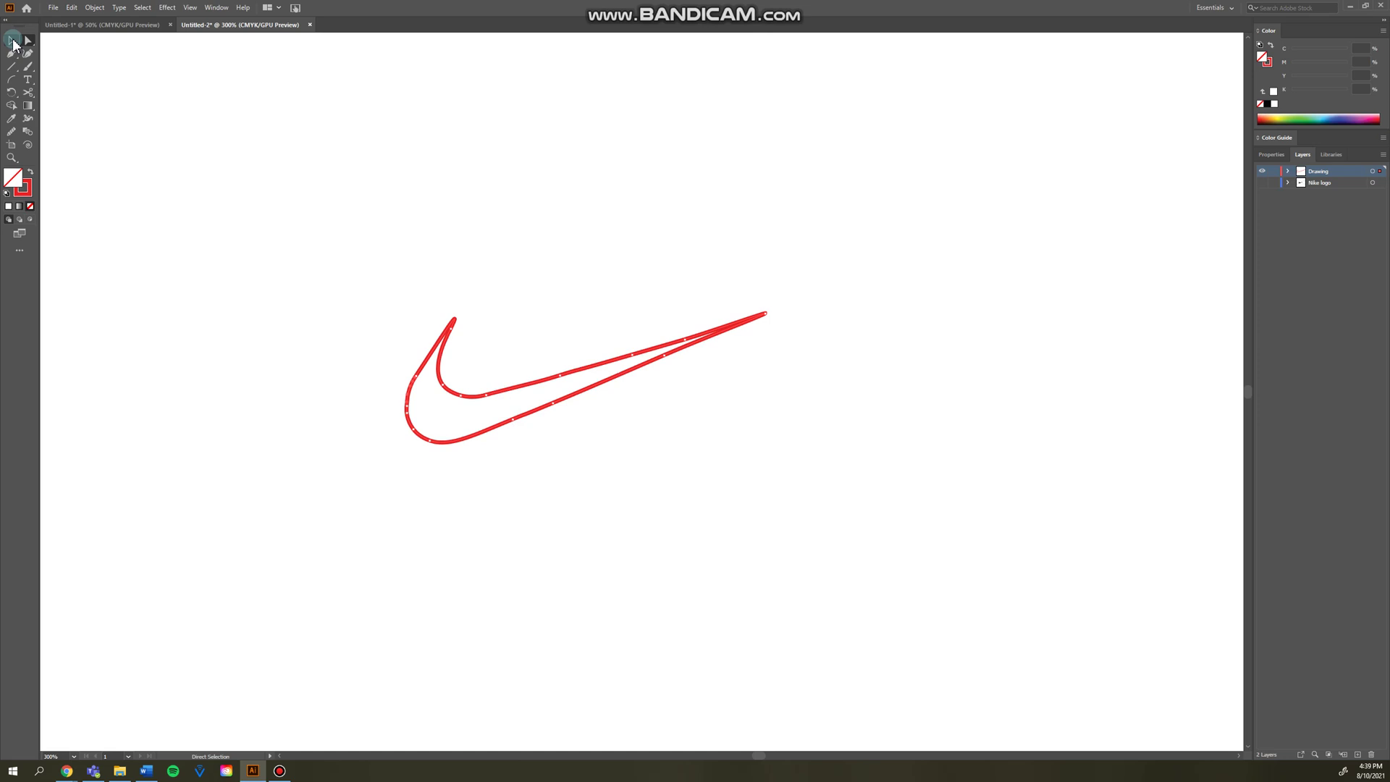
# Move the whole swoosh outline slightly to the left with the Selection tool and deselect it.
pyautogui.click(13, 42)
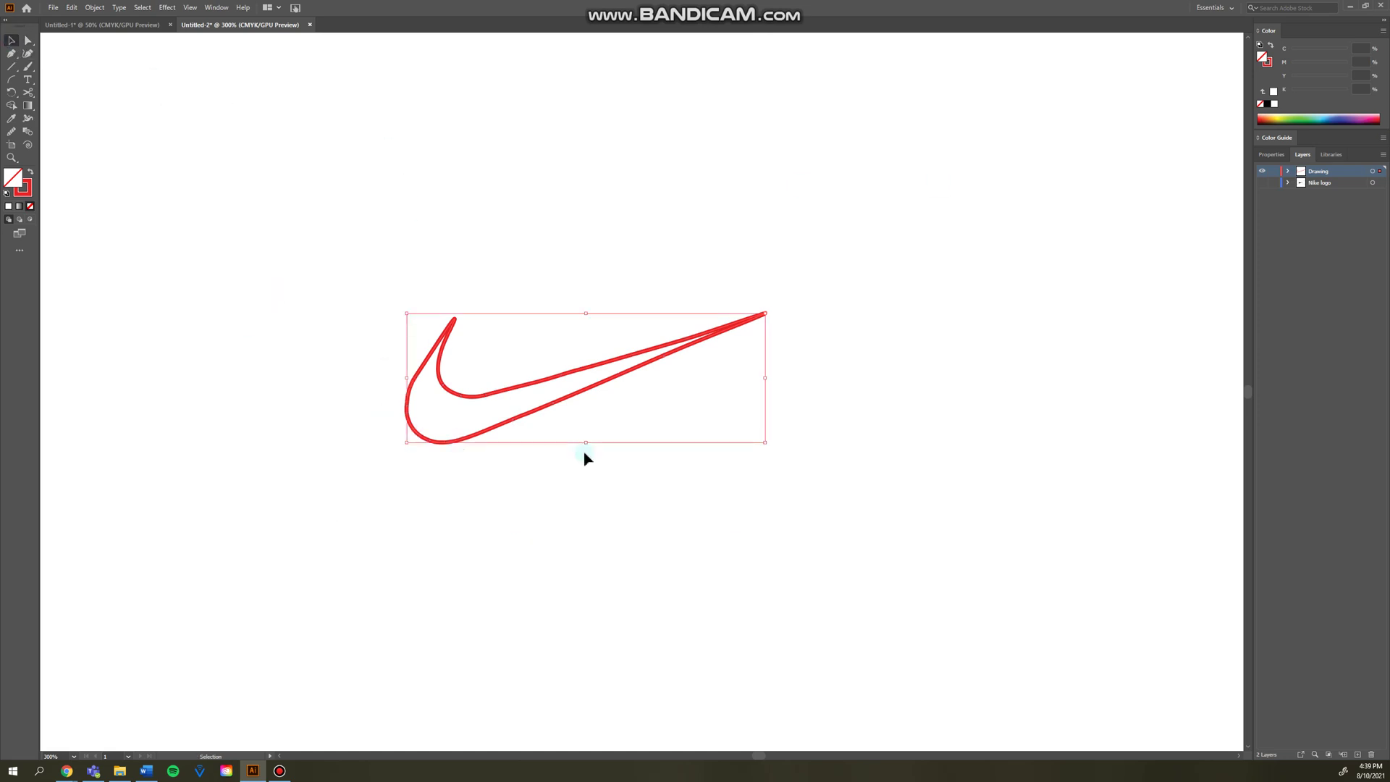
pyautogui.moveTo(550, 410); pyautogui.dragTo(522, 426)
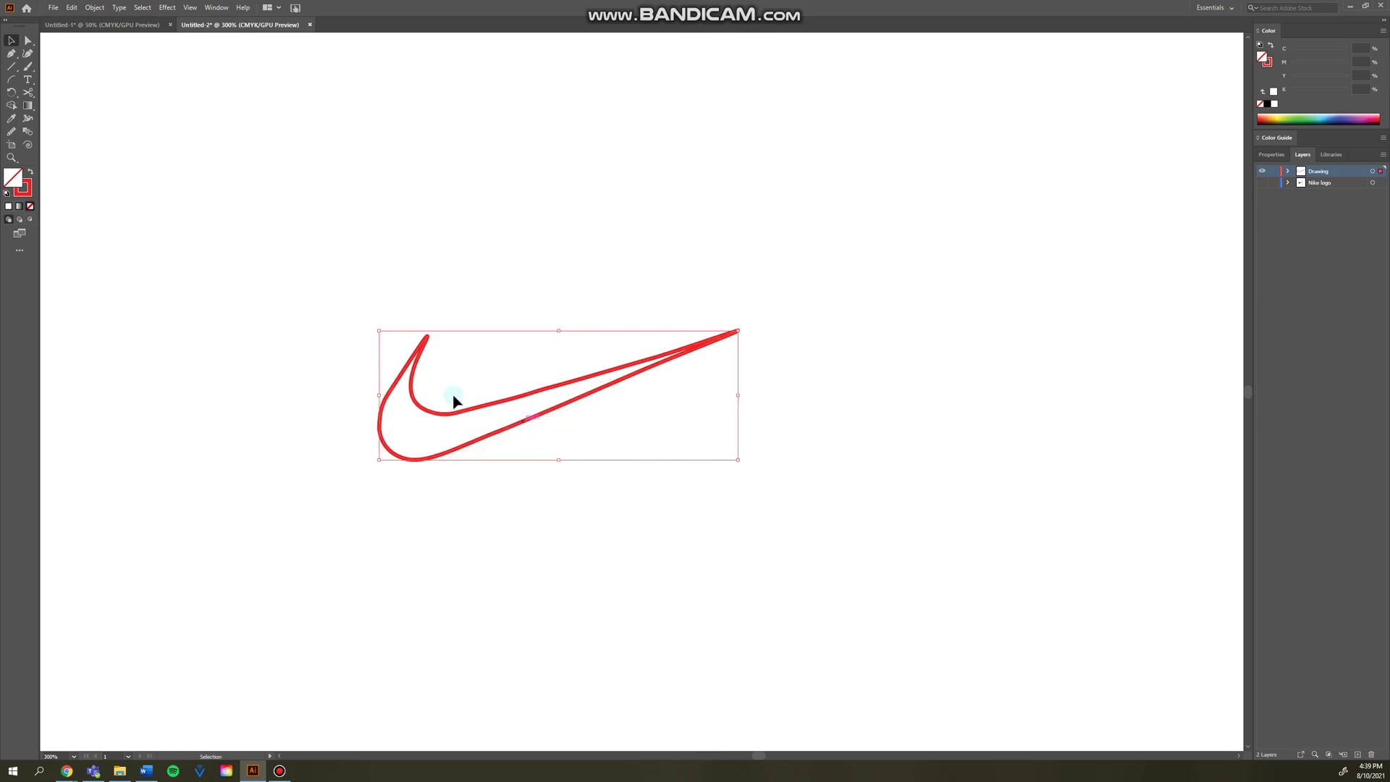
pyautogui.click(28, 41)
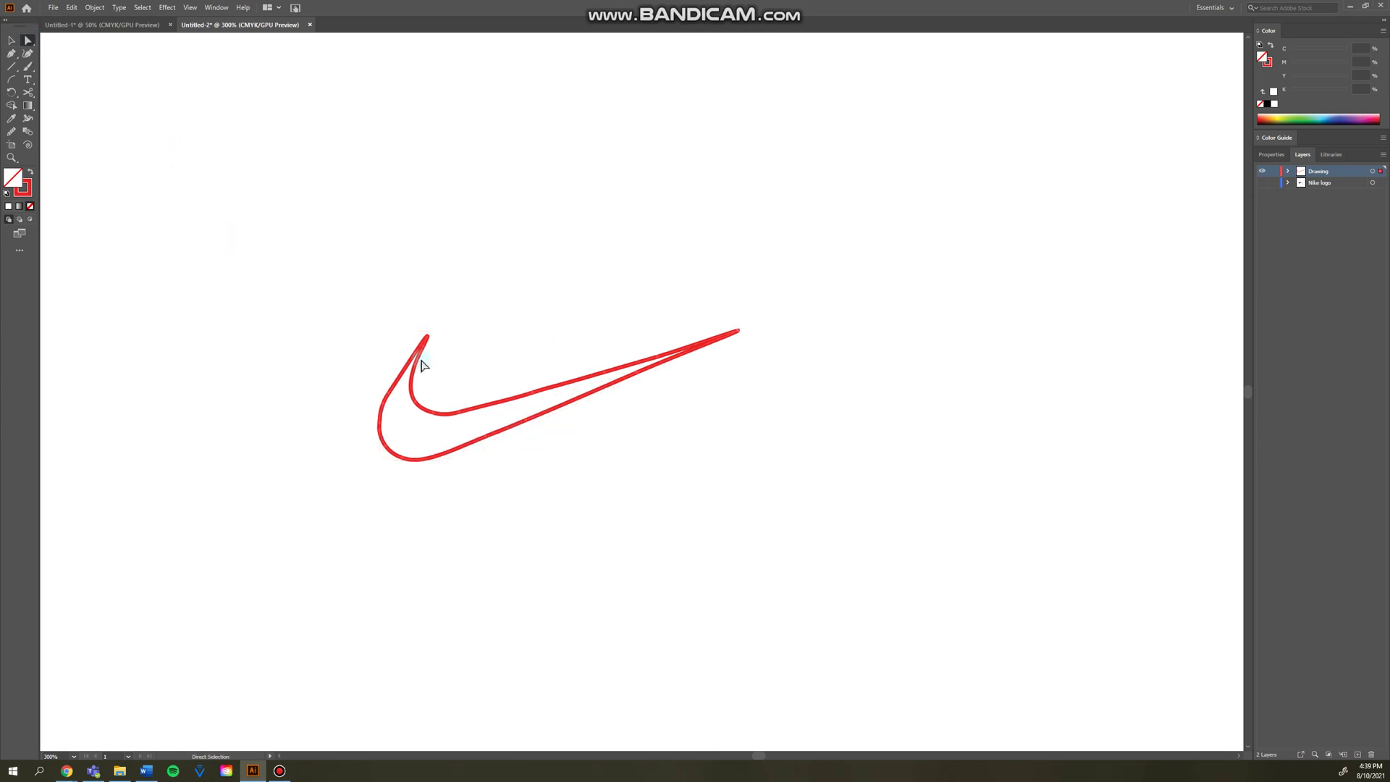
pyautogui.hotkey('ctrl', 'z')
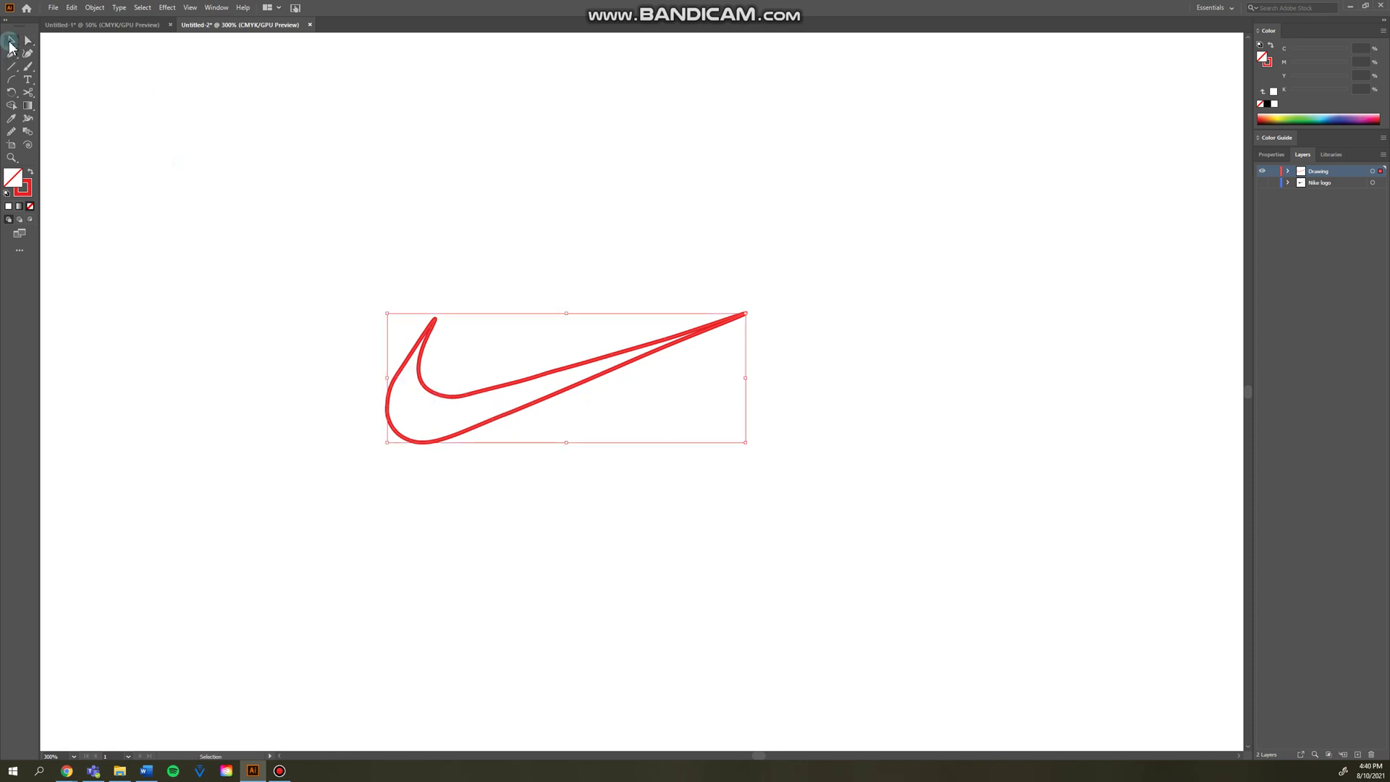
pyautogui.click(11, 40)
# Add the text RAWE below the swoosh's lower edge and shift it slightly downward.
pyautogui.hotkey('ctrl', '-')
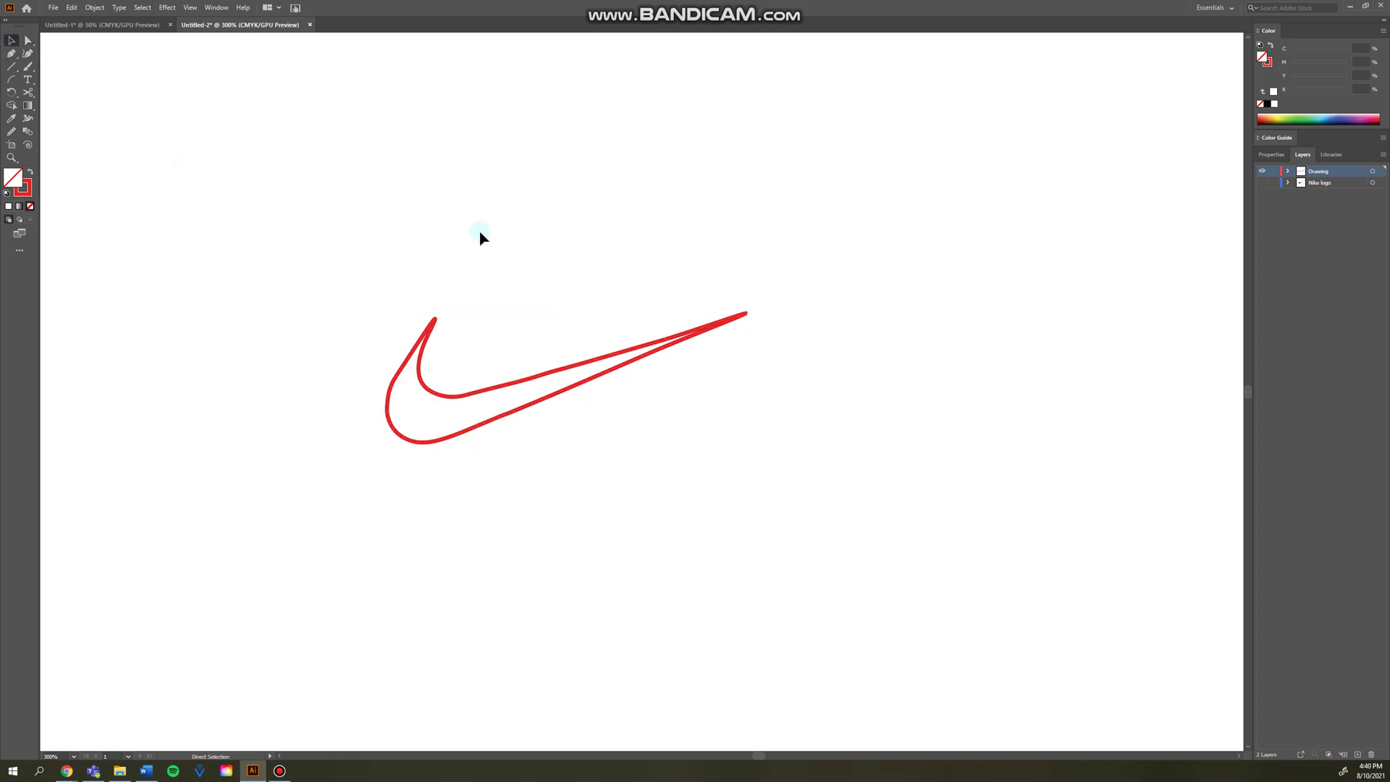
pyautogui.hotkey('ctrl', '-')
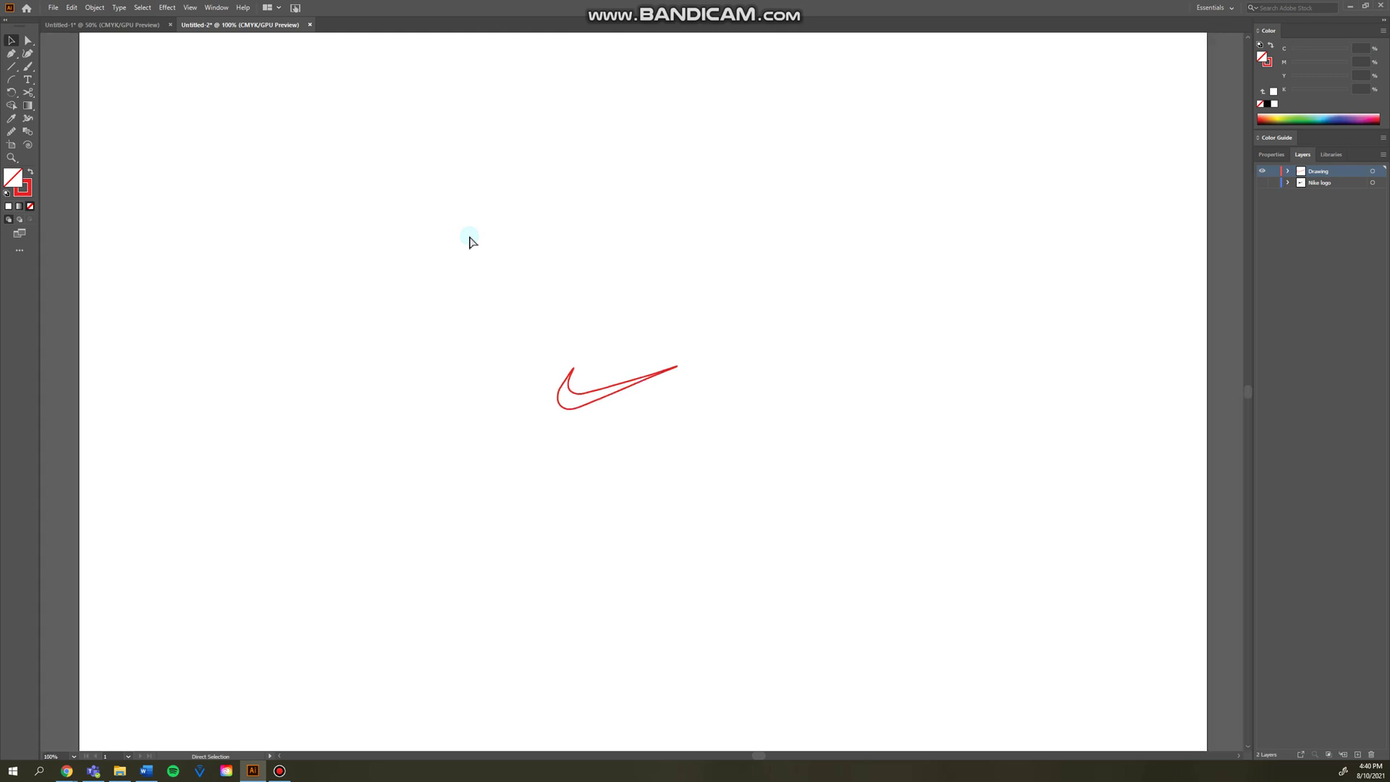
pyautogui.hotkey('ctrl', '+')
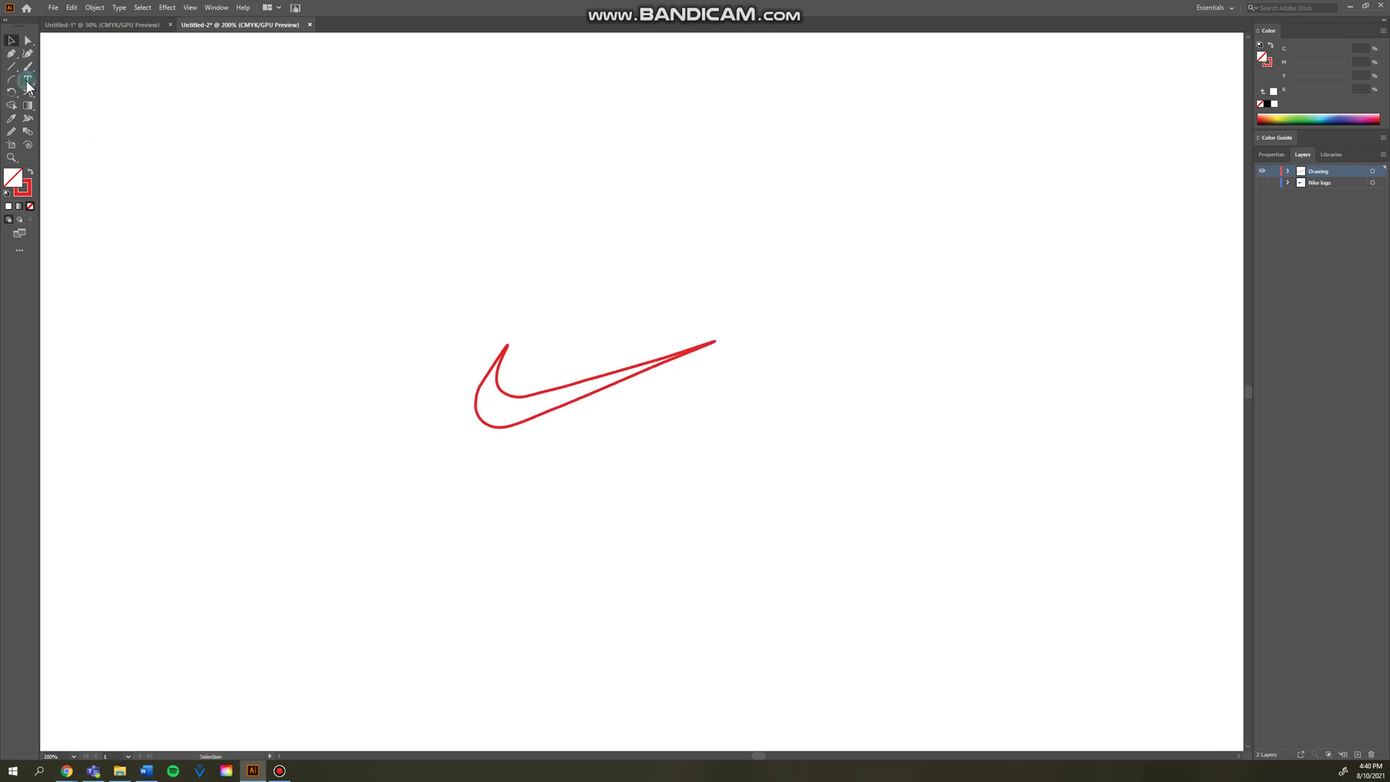
pyautogui.click(27, 84)
pyautogui.click(587, 427)
pyautogui.write('RA')
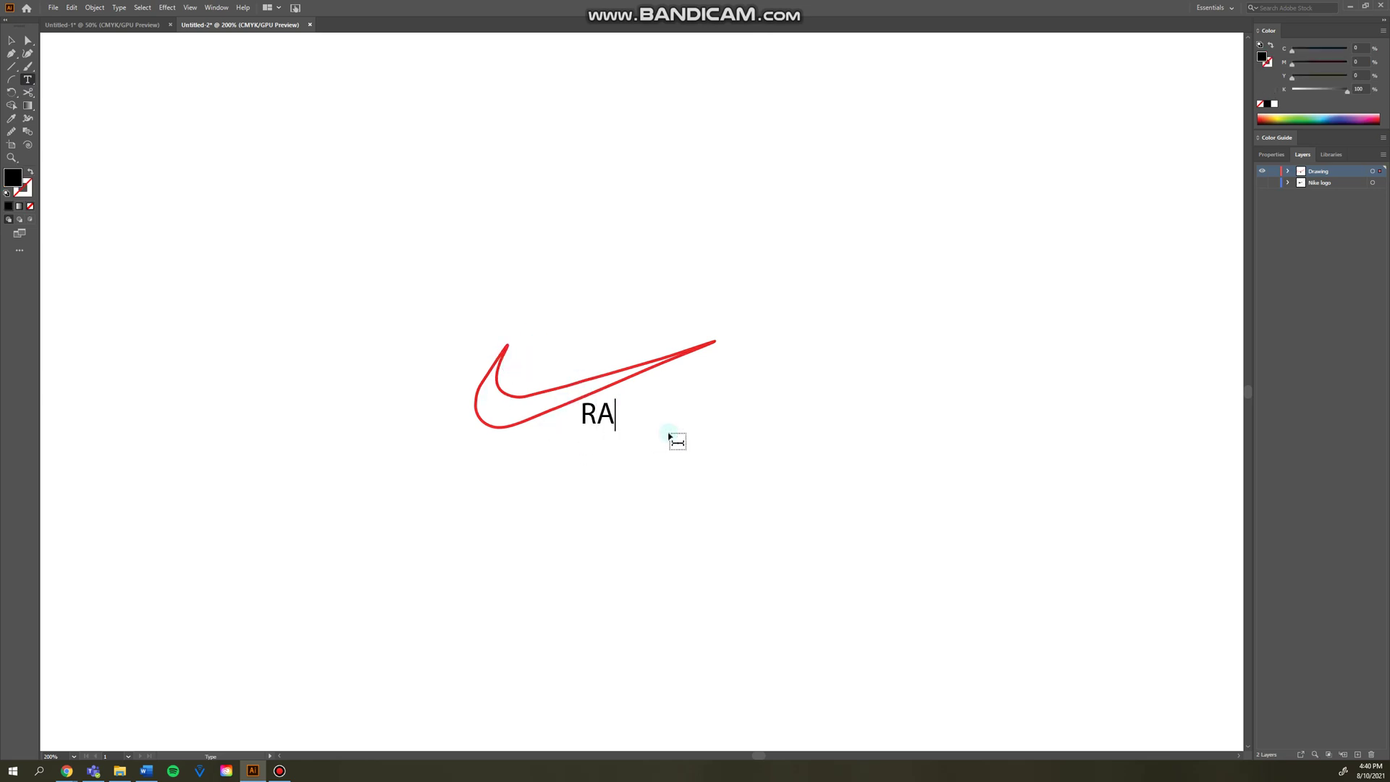
pyautogui.write('WE')
pyautogui.press('Escape')
pyautogui.press('v')
pyautogui.moveTo(601, 414)
pyautogui.mouseDown()
pyautogui.moveTo(641, 414)
pyautogui.moveTo(646, 435)
pyautogui.moveTo(613, 425)
pyautogui.mouseUp()
pyautogui.click(701, 431)
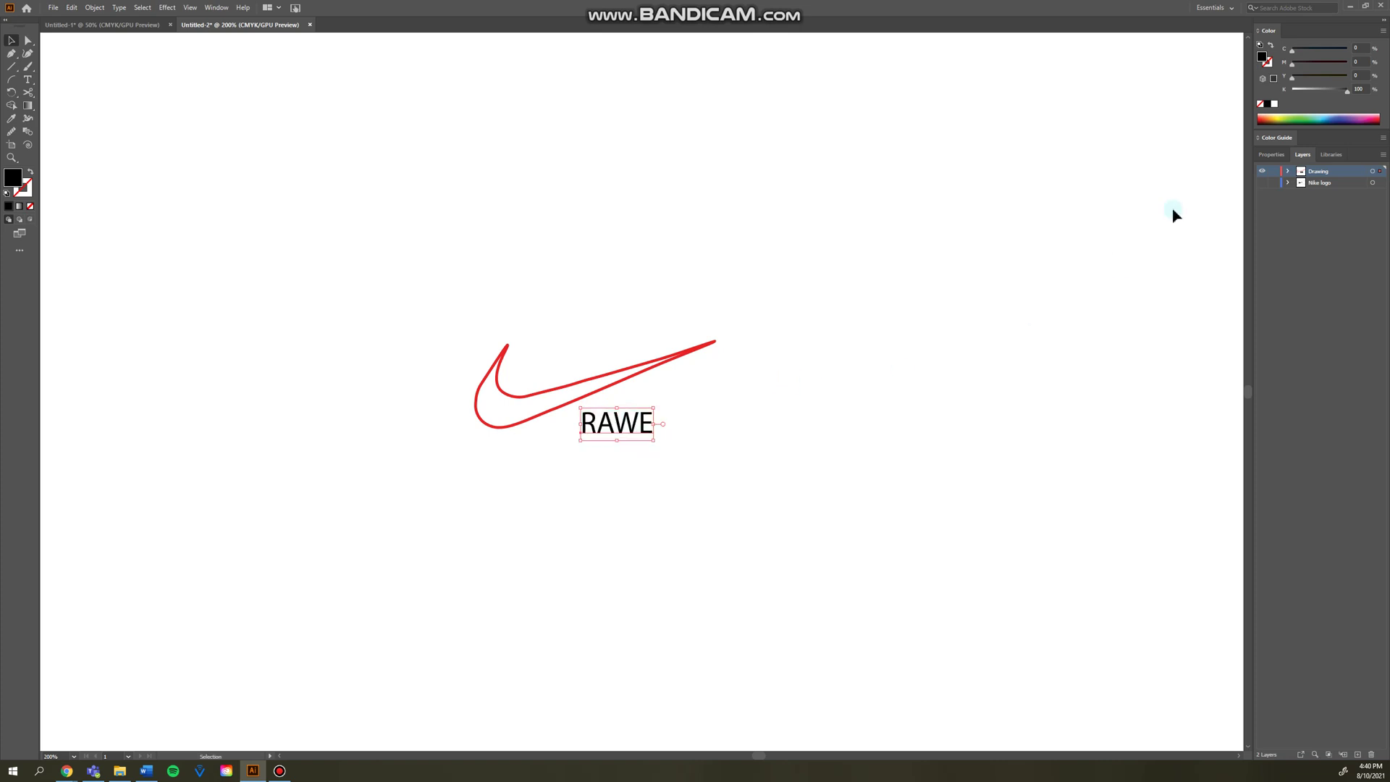
# Change the RAWE text's font to Degular Display Light.
pyautogui.click(1270, 155)
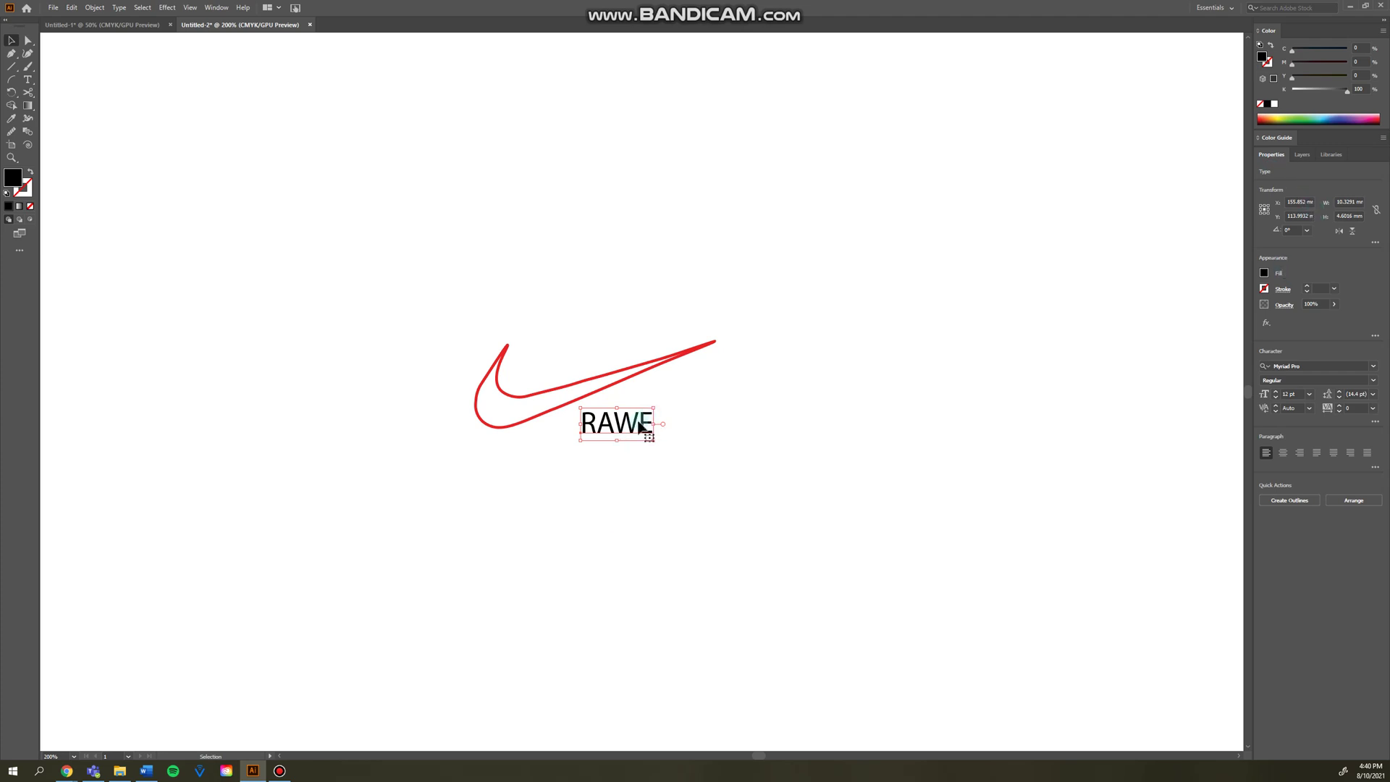
pyautogui.click(1346, 366)
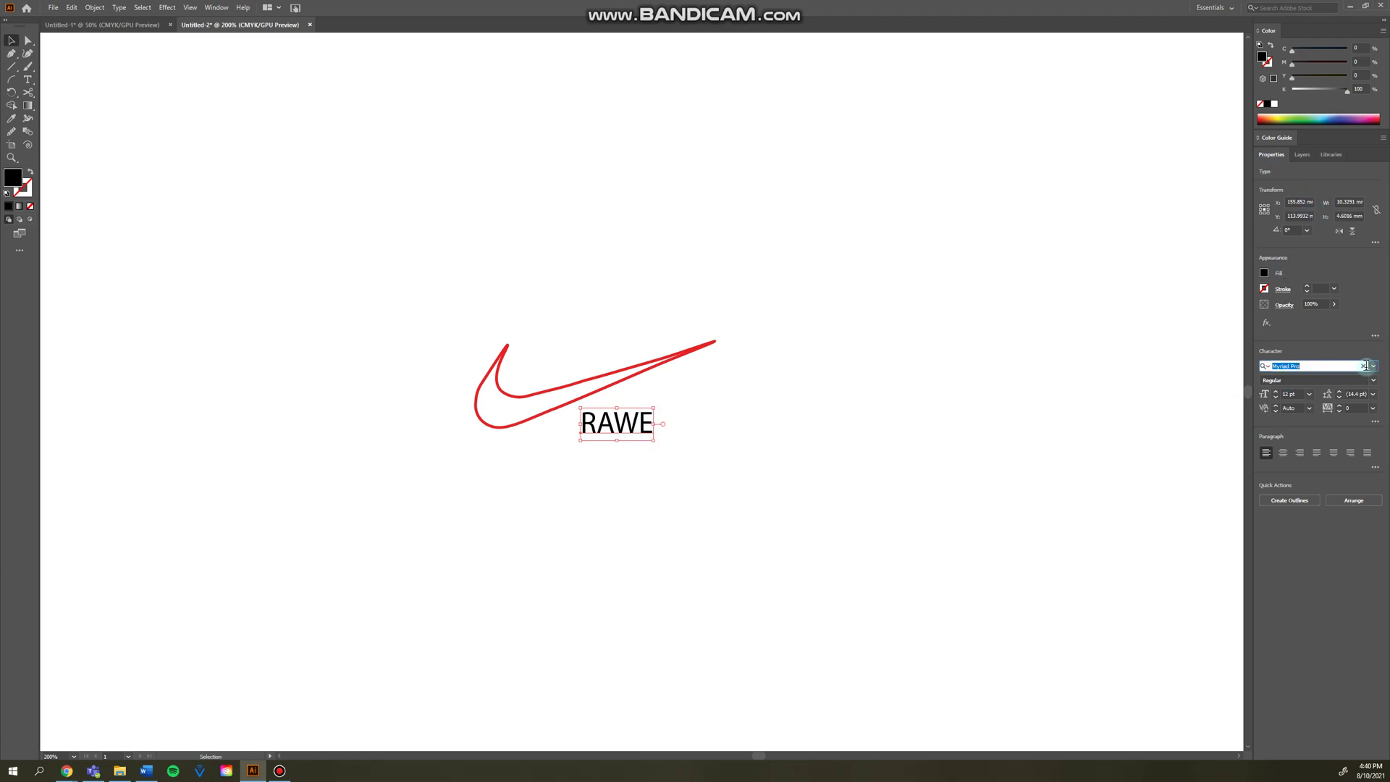
pyautogui.click(1373, 366)
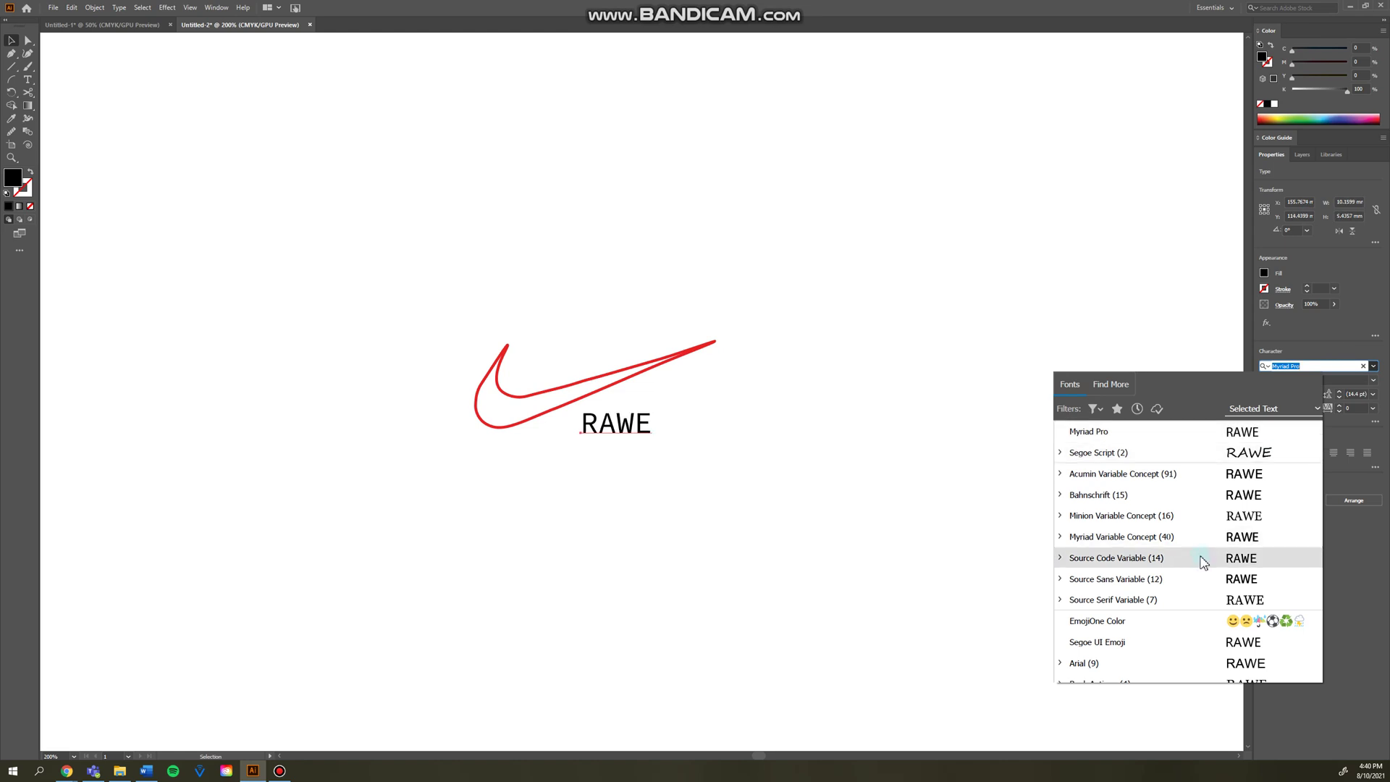
pyautogui.scroll(-3, 1198, 572)
pyautogui.scroll(-1, 1192, 616)
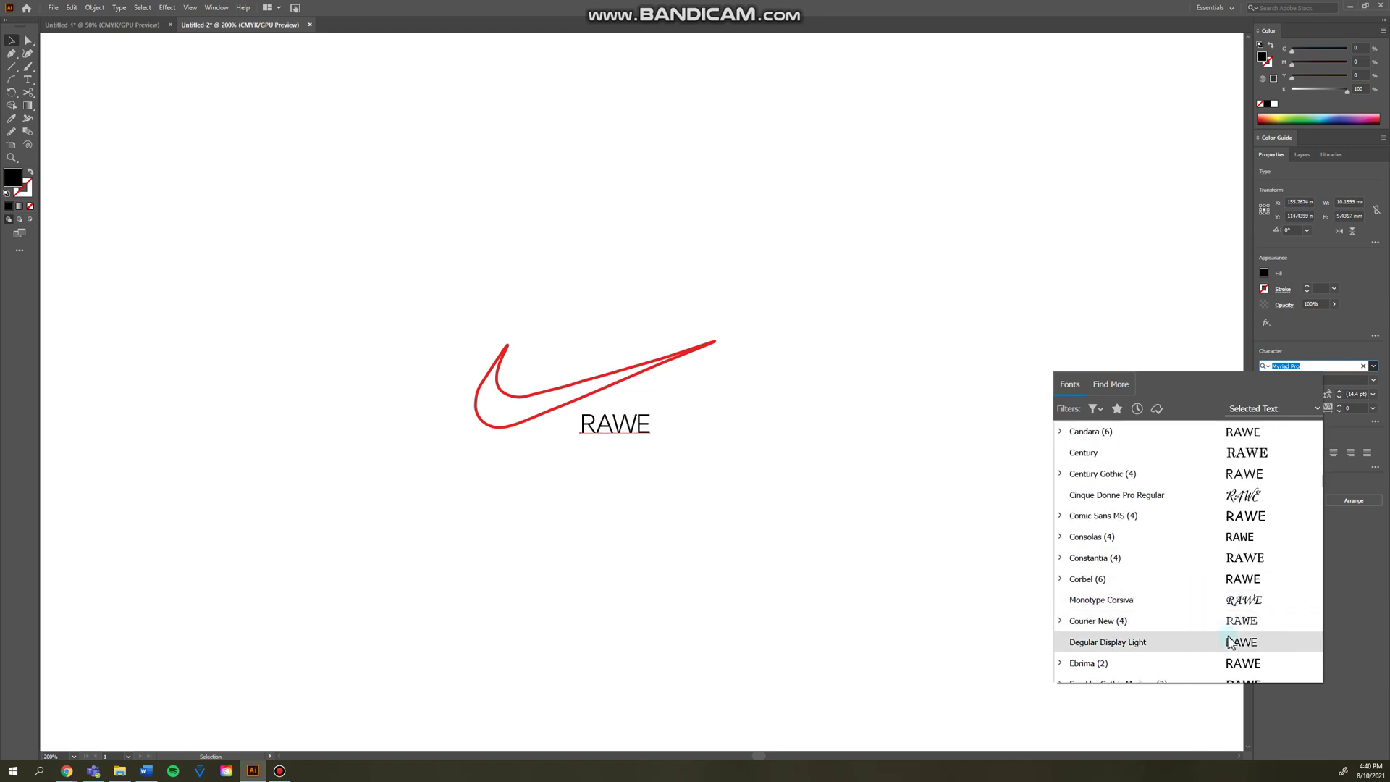
pyautogui.click(1229, 642)
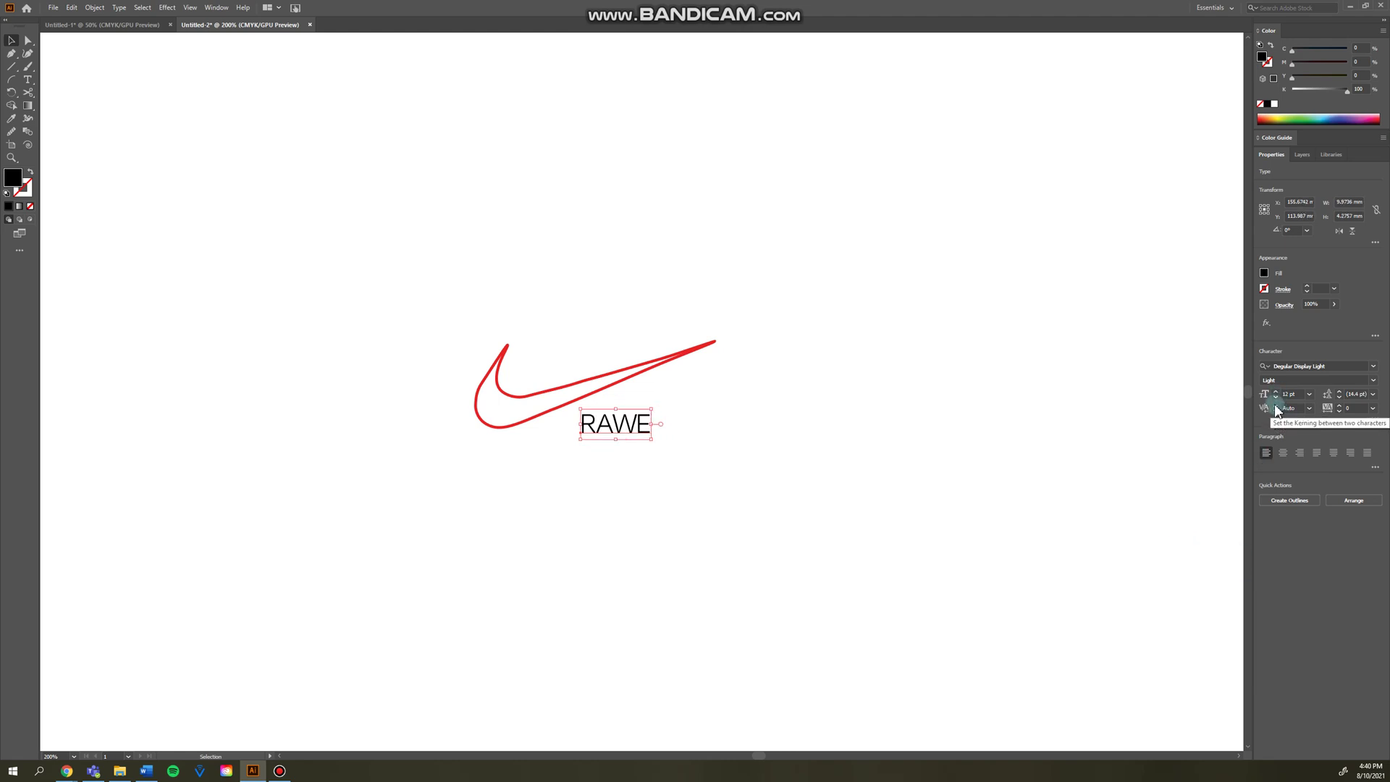
pyautogui.click(1275, 403)
pyautogui.click(799, 400)
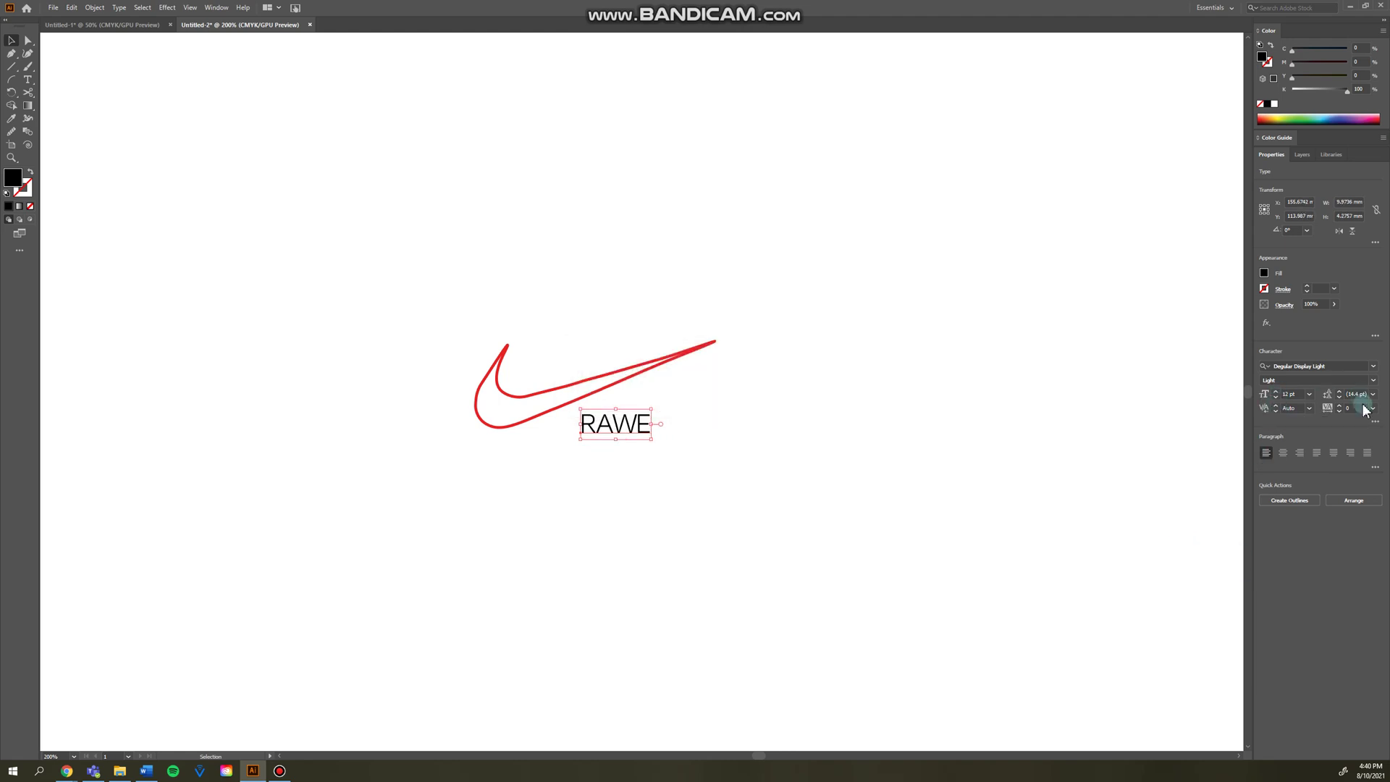
pyautogui.click(1341, 409)
pyautogui.click(1337, 411)
pyautogui.click(1338, 403)
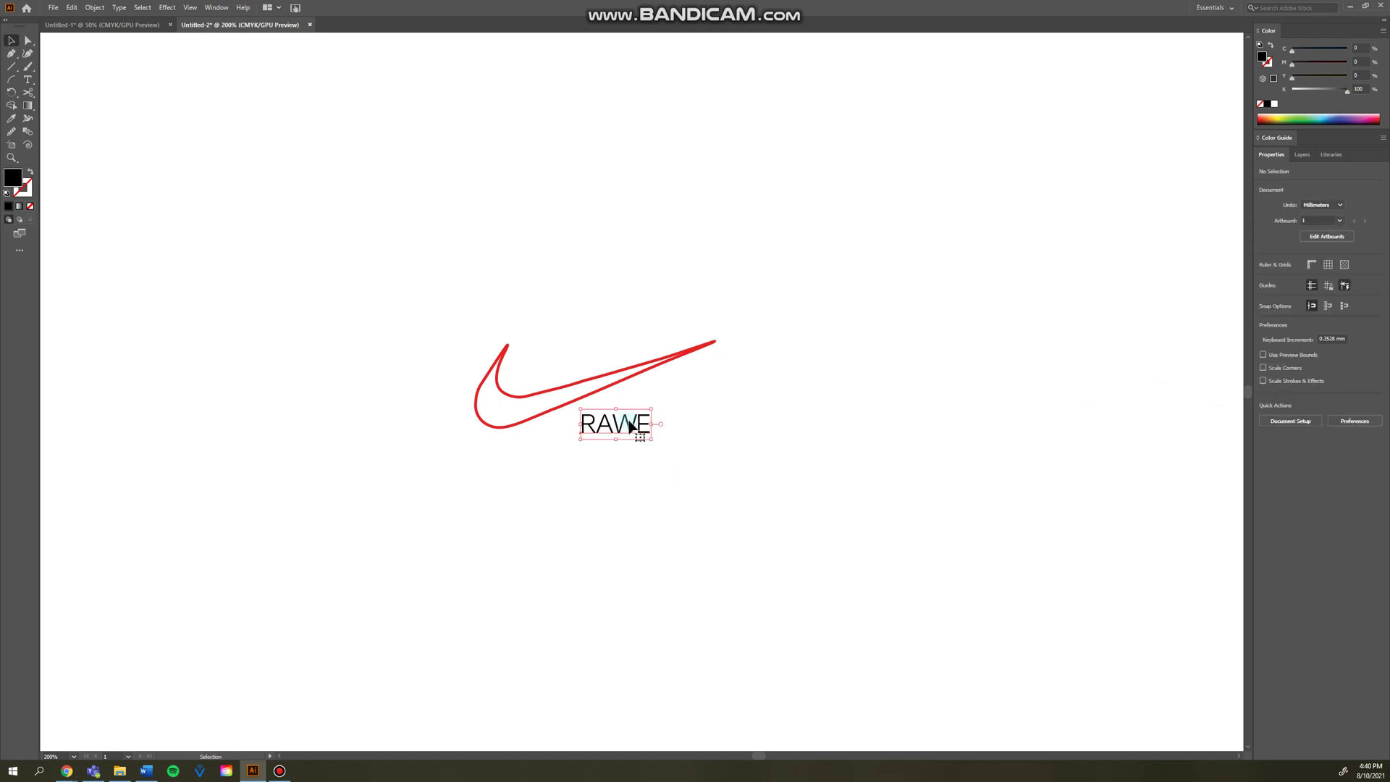
pyautogui.click(655, 429)
pyautogui.click(655, 405)
pyautogui.moveTo(645, 423); pyautogui.dragTo(713, 386)
pyautogui.hotkey('ctrl', 'z')
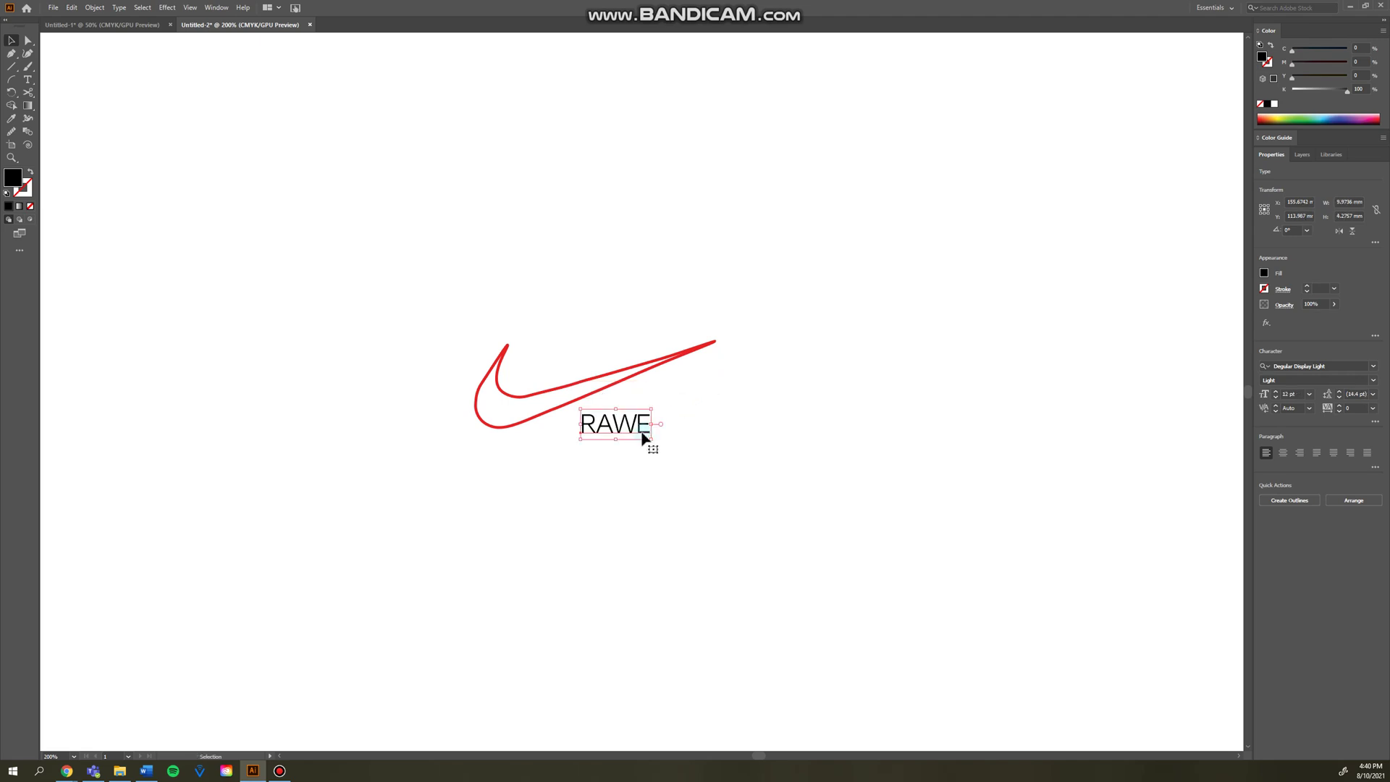
# Move the RAWE text into the swoosh's upper hollow and enlarge it to about 11.1 by 7.1 mm.
pyautogui.moveTo(632, 427); pyautogui.dragTo(563, 369)
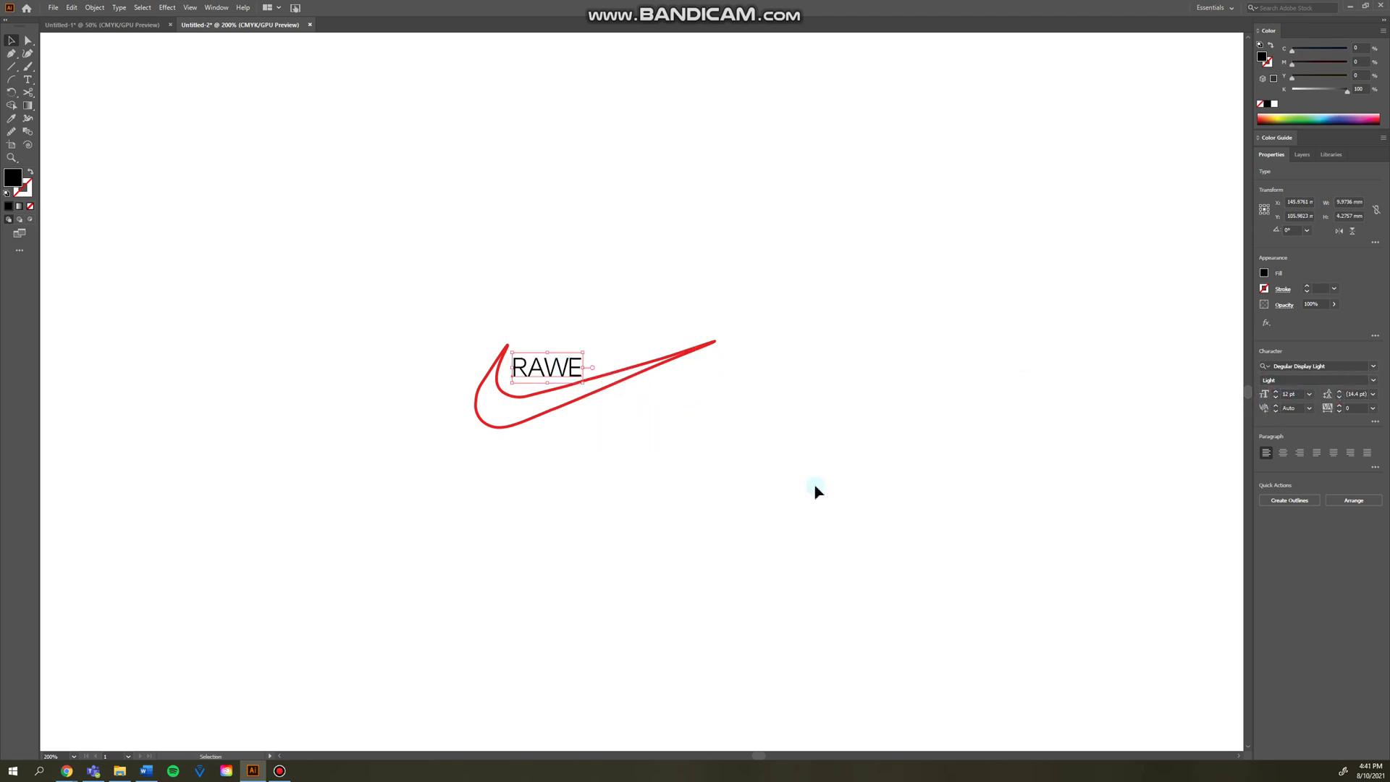
pyautogui.click(635, 431)
pyautogui.moveTo(557, 363)
pyautogui.mouseDown()
pyautogui.moveTo(596, 319)
pyautogui.moveTo(573, 367)
pyautogui.mouseUp()
pyautogui.click(550, 500)
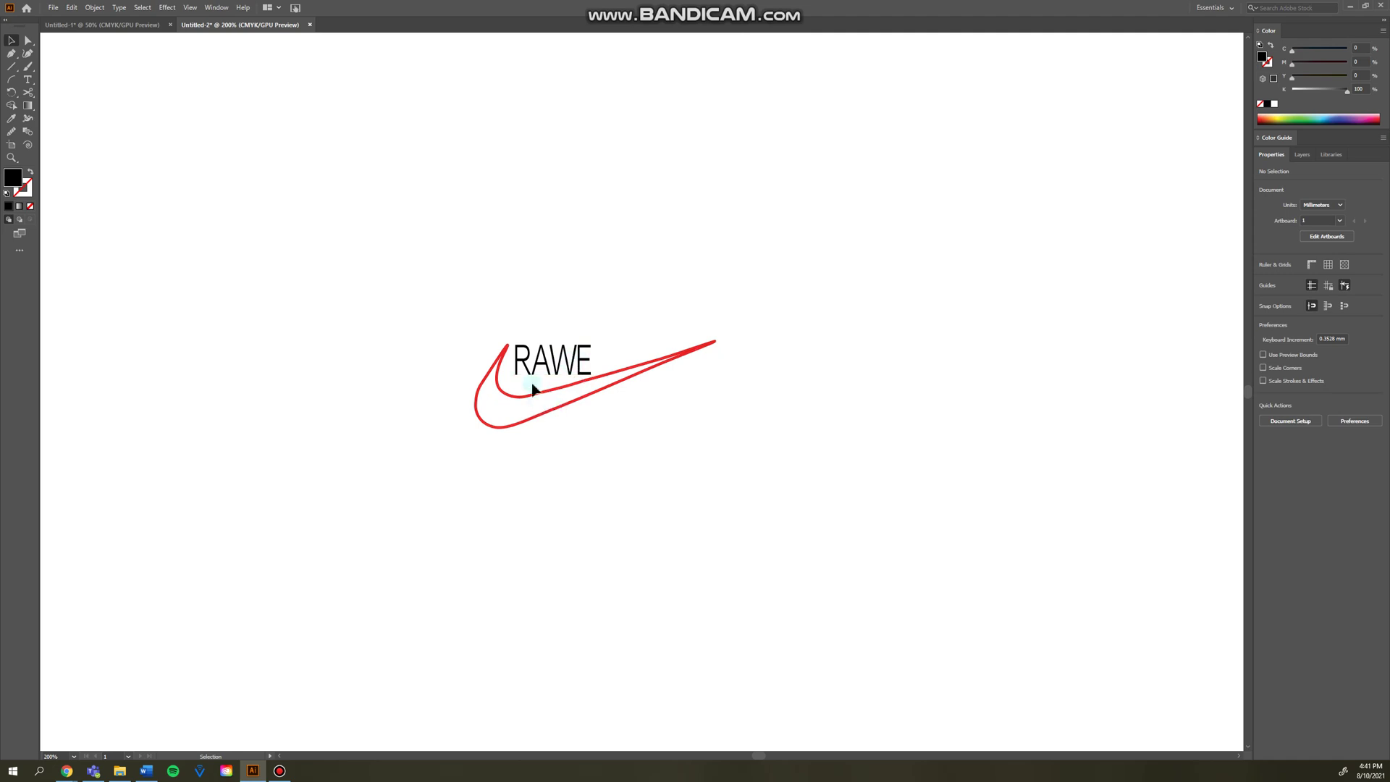
pyautogui.moveTo(552, 363); pyautogui.dragTo(548, 354)
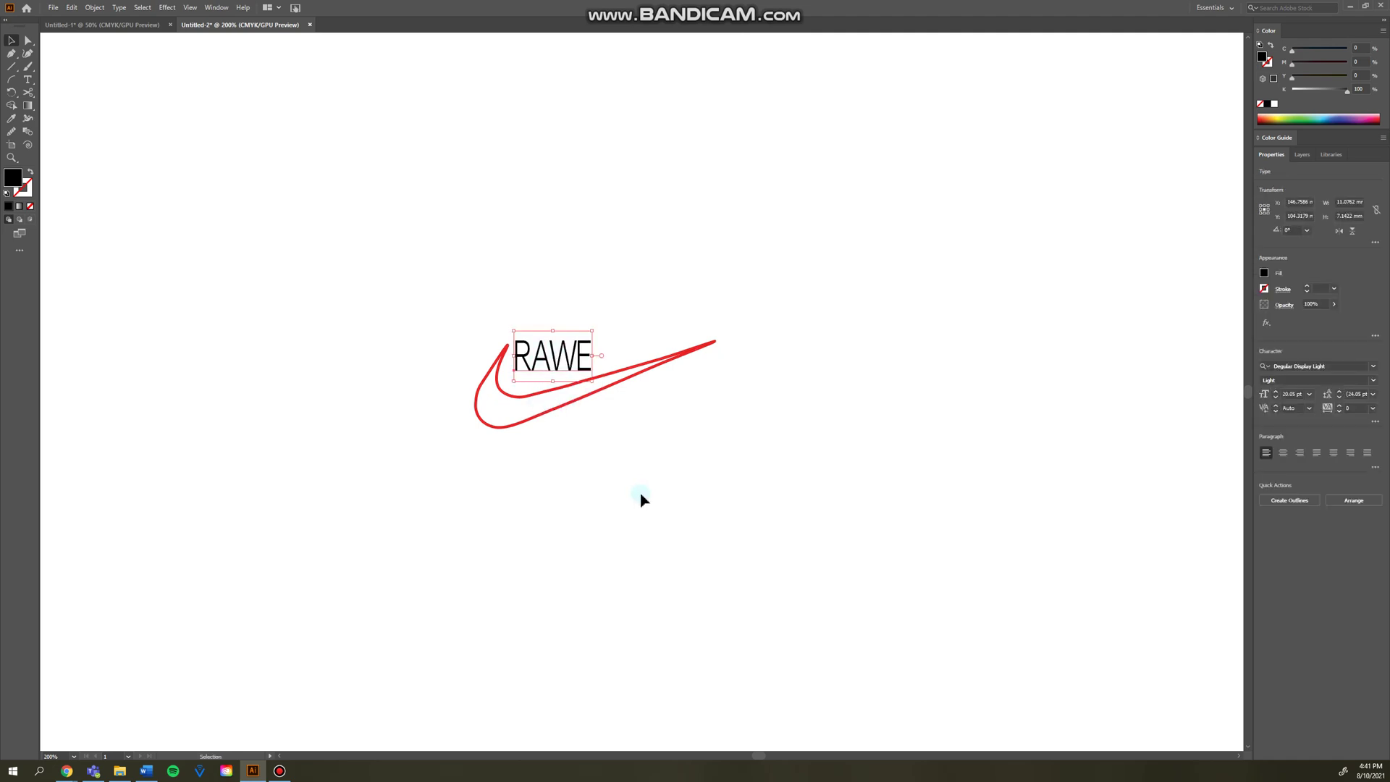
pyautogui.click(642, 496)
# Shift the RAWE text slightly and stretch it larger inside the swoosh's upper hollow.
pyautogui.click(564, 365)
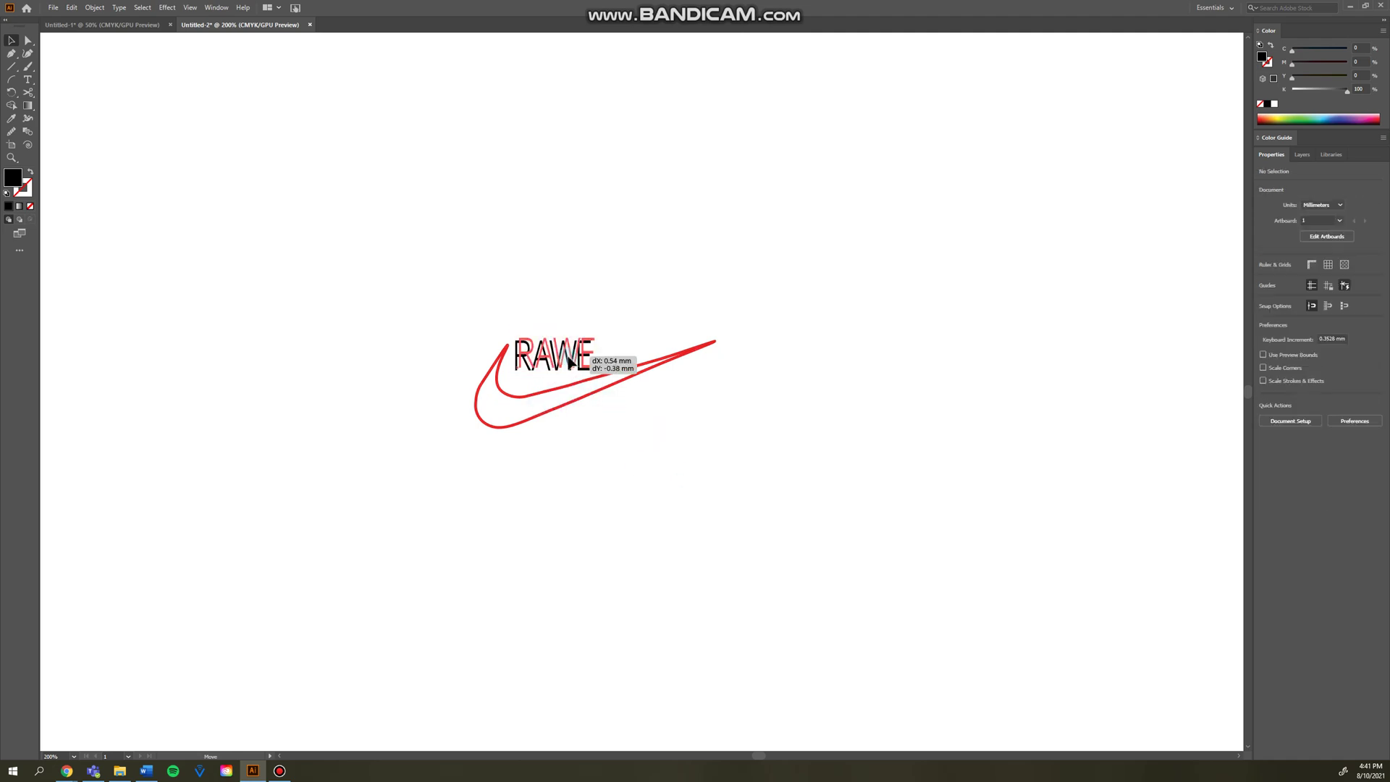
pyautogui.moveTo(594, 324); pyautogui.dragTo(608, 348)
pyautogui.click(589, 455)
pyautogui.click(561, 358)
pyautogui.click(653, 480)
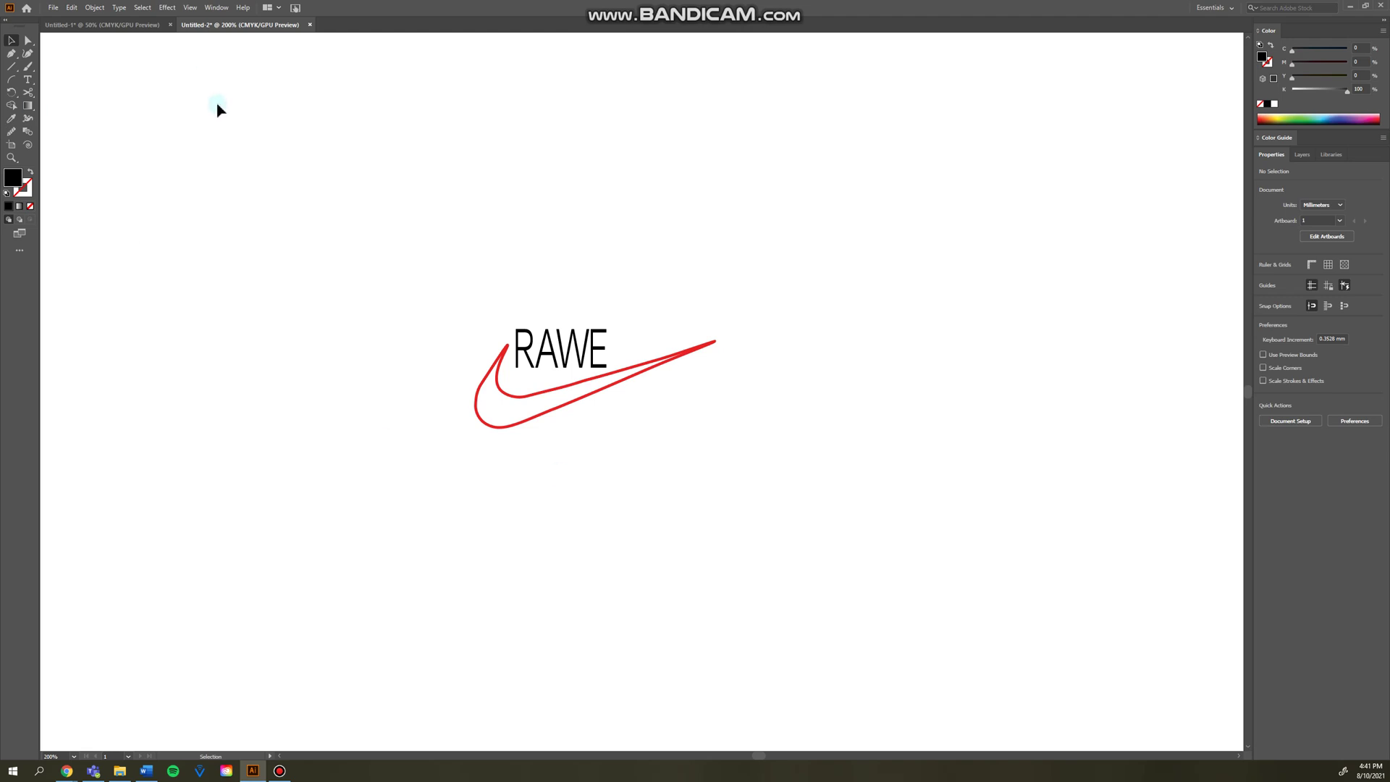
# Draw a horizontal line about 59 mm long above the swoosh and a vertical line about 28 mm long at its left end.
pyautogui.click(13, 69)
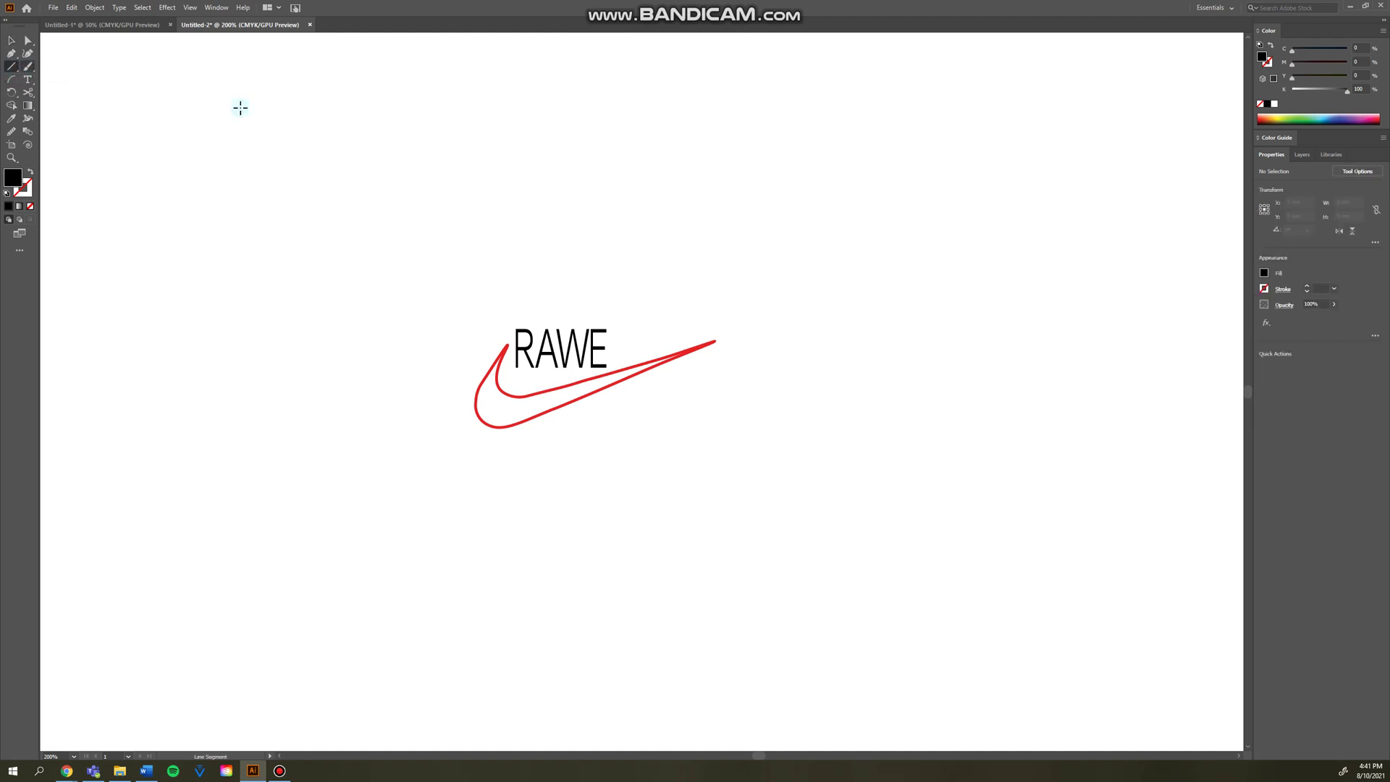
pyautogui.click(610, 155)
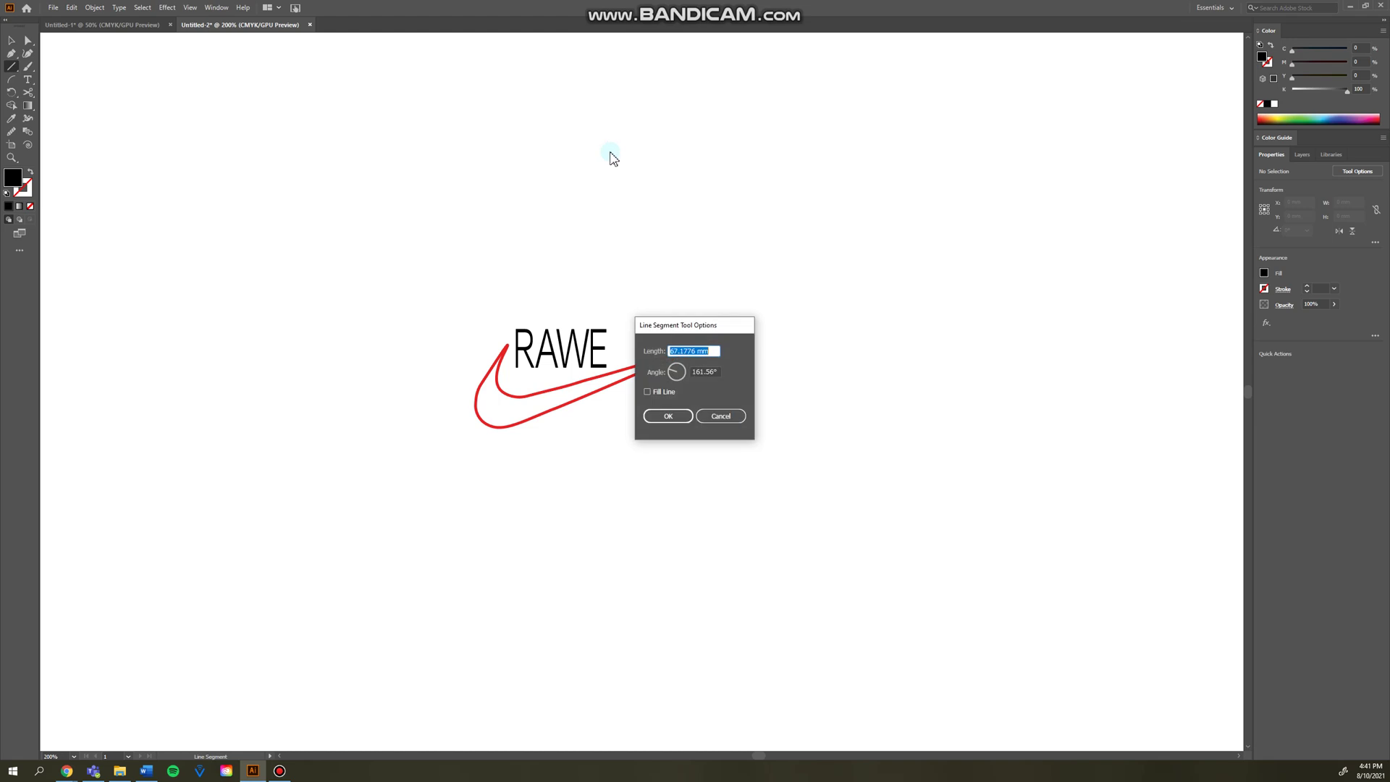
pyautogui.click(667, 416)
pyautogui.moveTo(264, 142); pyautogui.dragTo(681, 141)
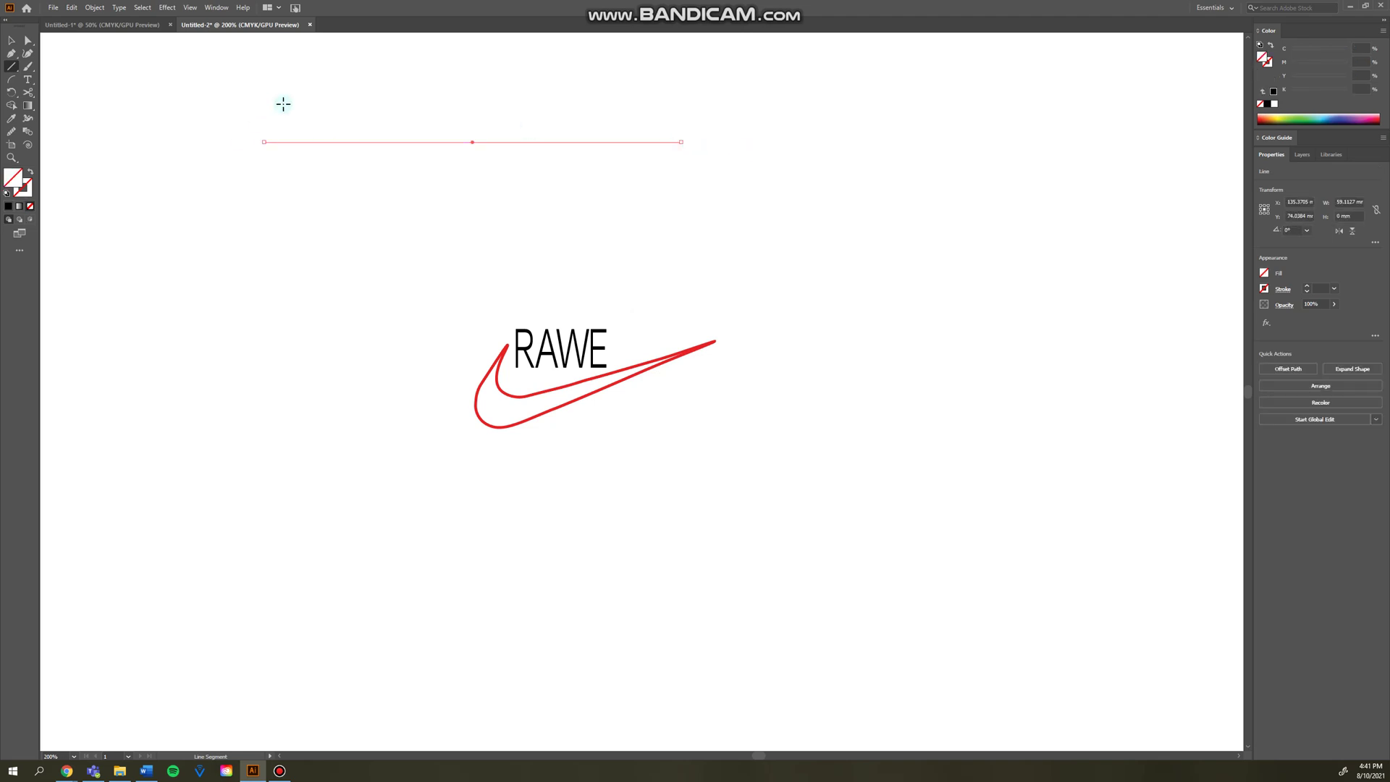
pyautogui.moveTo(259, 72); pyautogui.dragTo(256, 269)
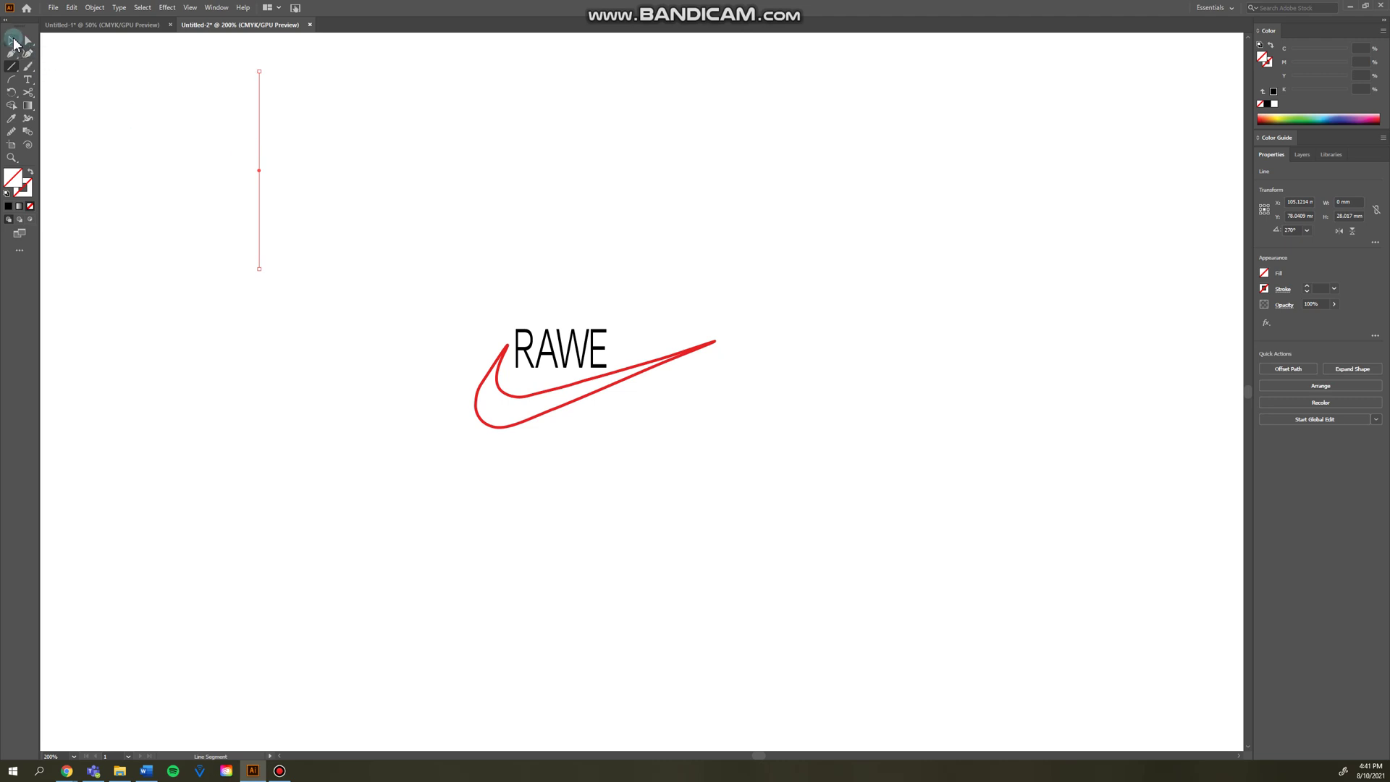
# Apply a green stroke, #46CD00, to both the vertical and horizontal lines and deselect them.
pyautogui.click(13, 42)
pyautogui.moveTo(218, 154); pyautogui.dragTo(444, 80)
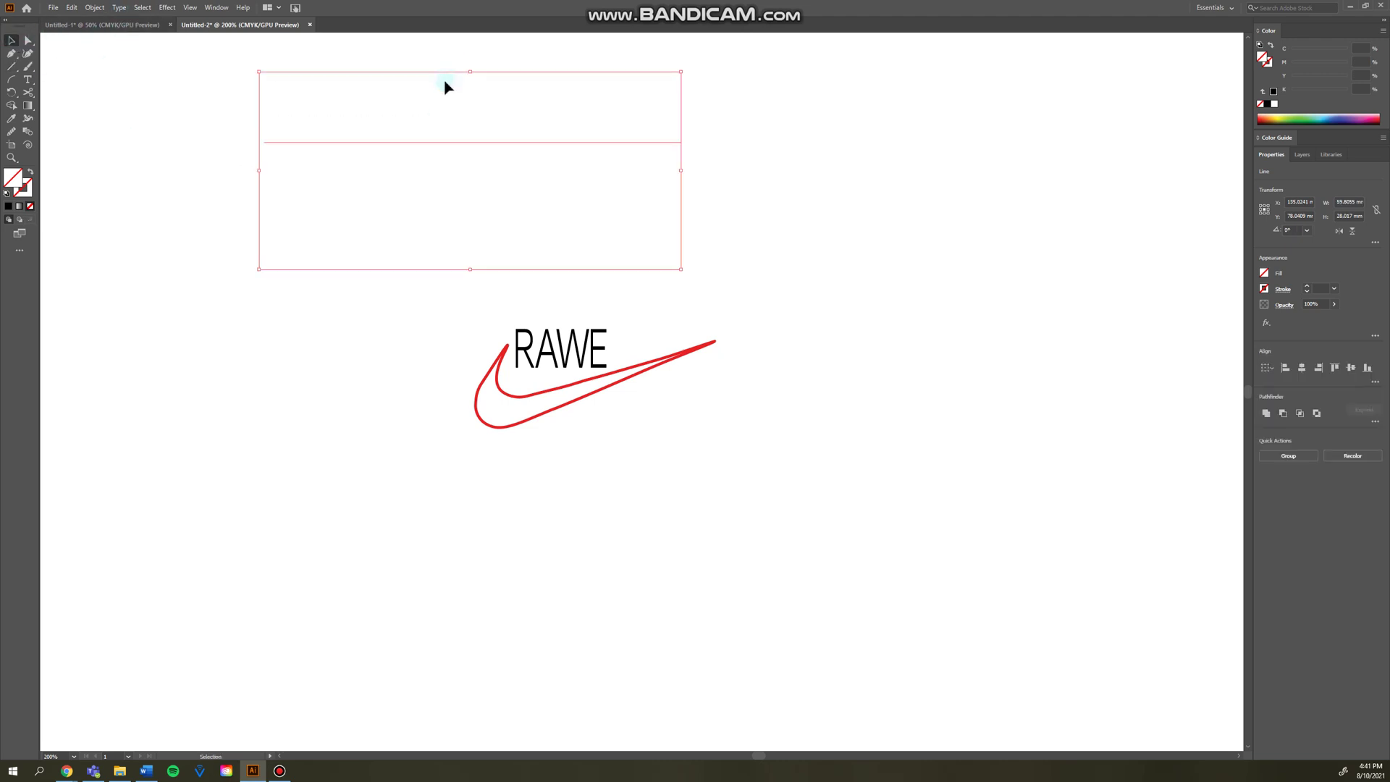
pyautogui.click(175, 139)
pyautogui.moveTo(198, 139); pyautogui.dragTo(410, 205)
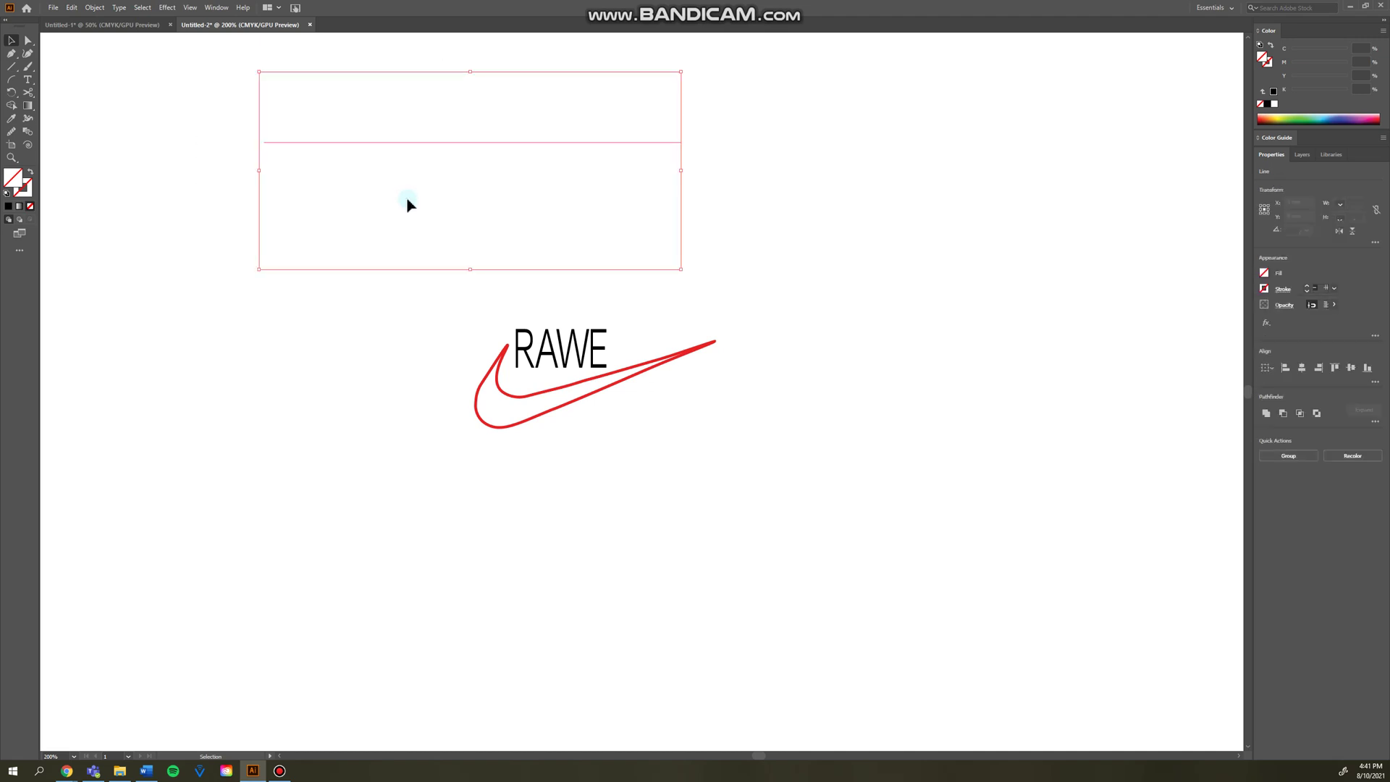
pyautogui.doubleClick(30, 194)
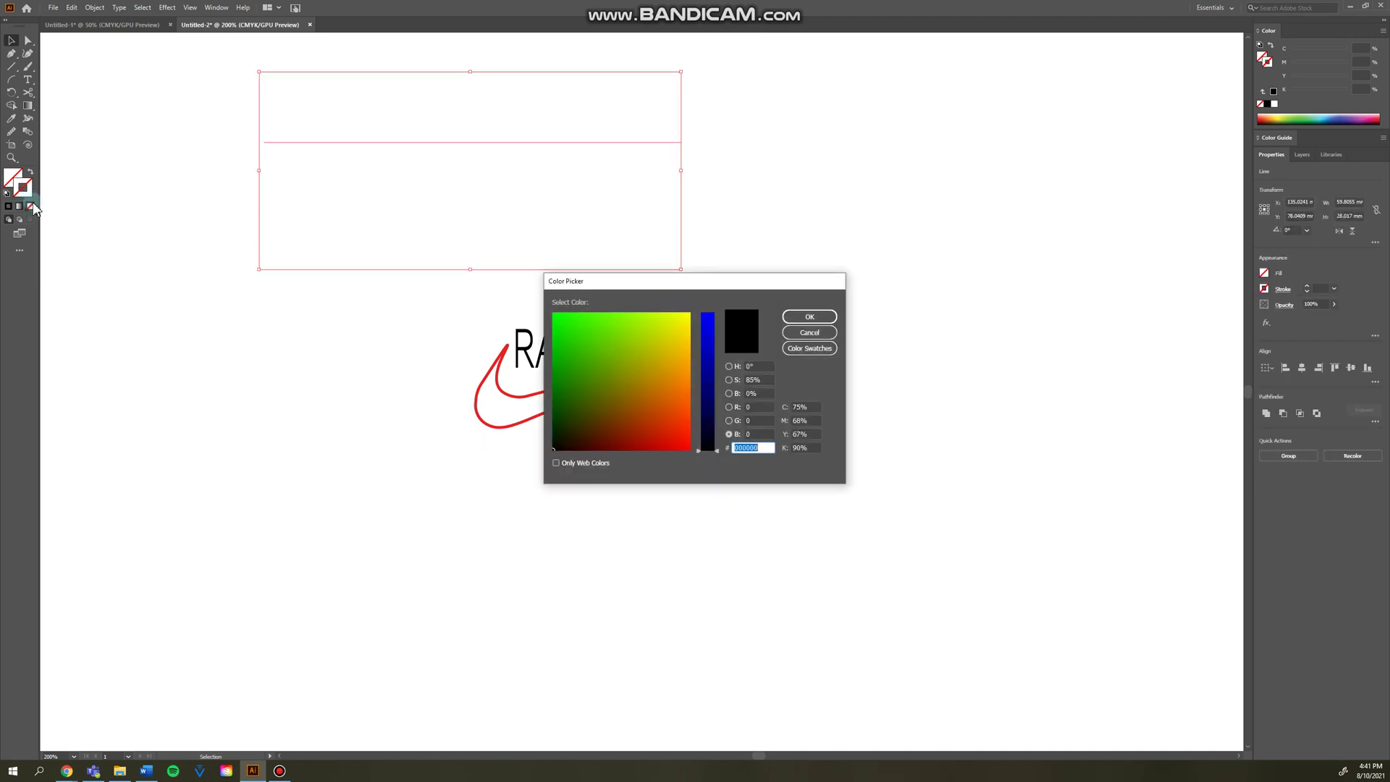
pyautogui.click(617, 359)
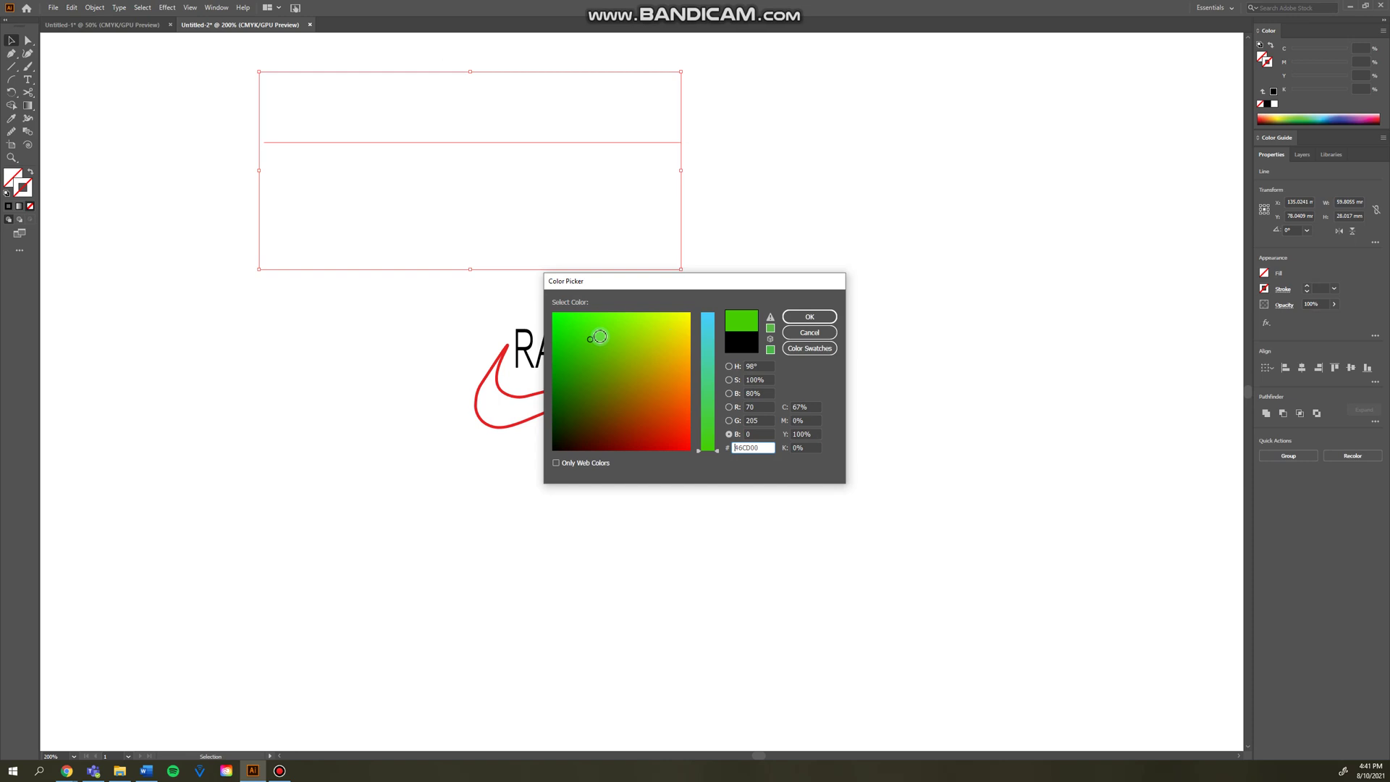
pyautogui.click(809, 316)
pyautogui.click(861, 246)
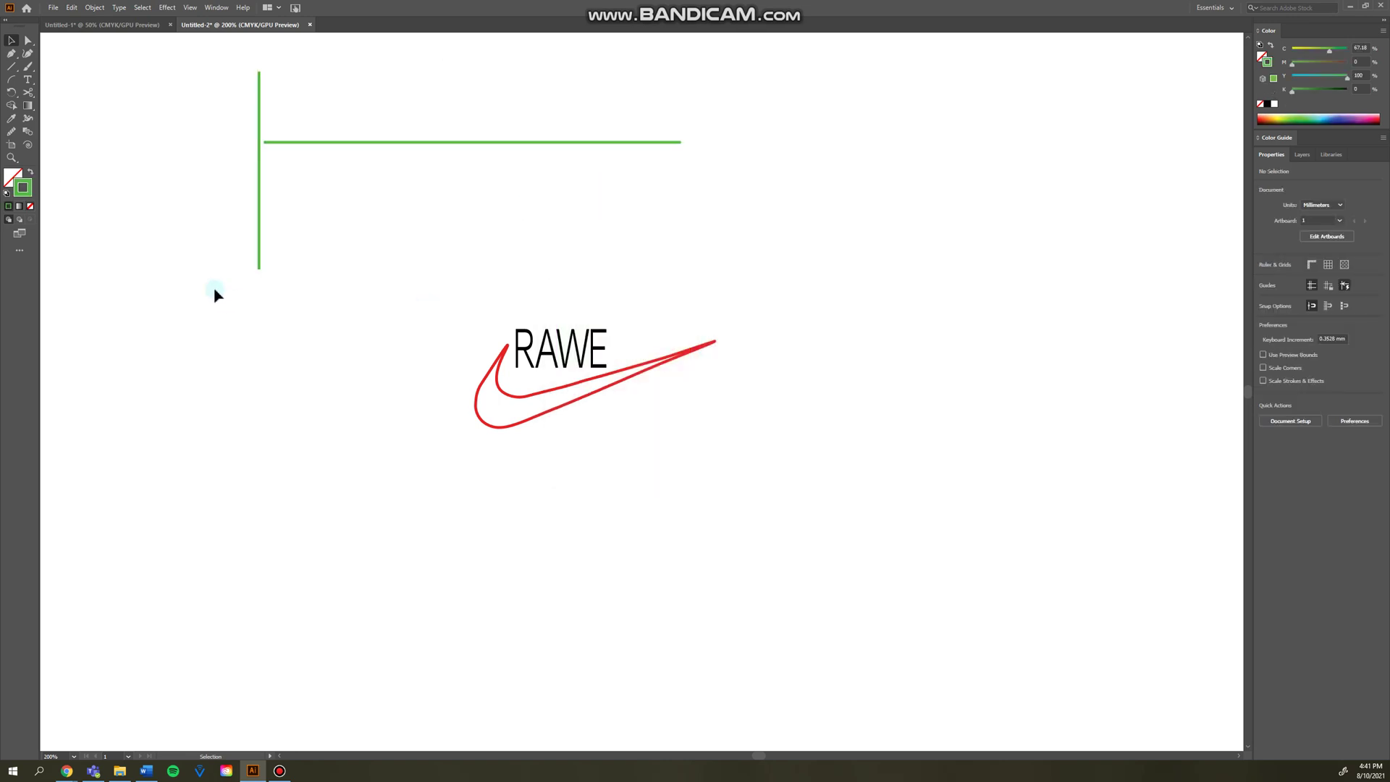
# Draw a rectangle about 26.7 by 9.5 mm to the right of the horizontal line.
pyautogui.click(9, 70)
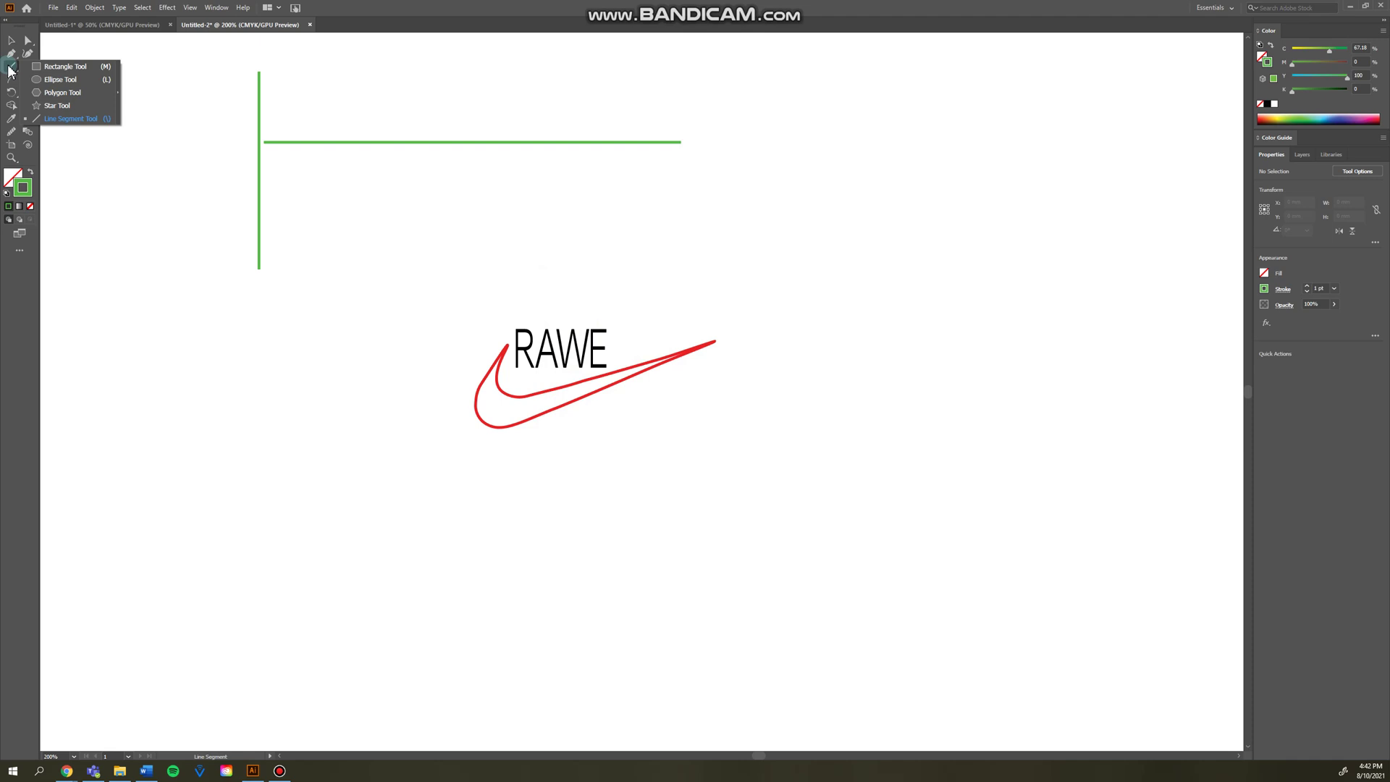
pyautogui.click(59, 65)
pyautogui.moveTo(817, 158); pyautogui.dragTo(1005, 226)
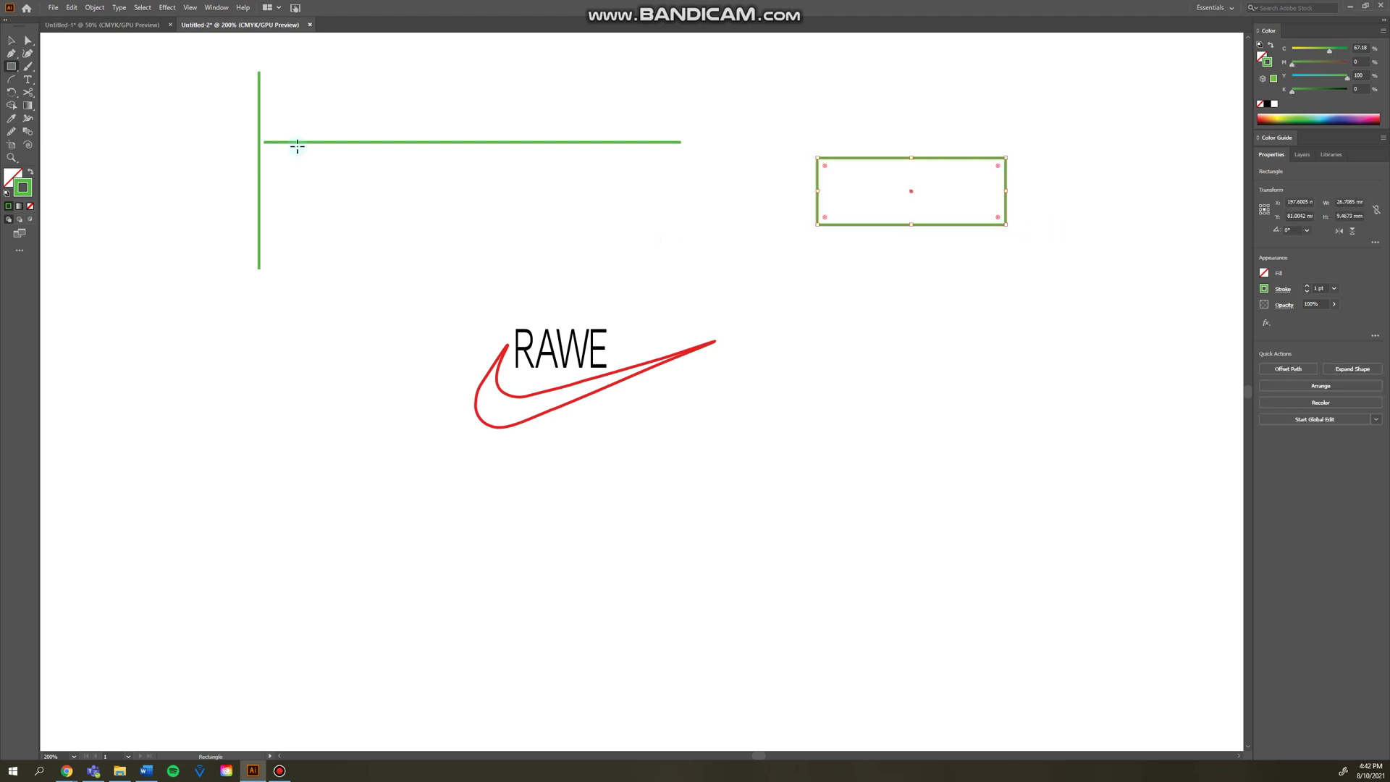
# Draw an ellipse about 26.3 by 6.3 mm below the rectangle and a circle about 16.2 mm across beneath it.
pyautogui.click(11, 66)
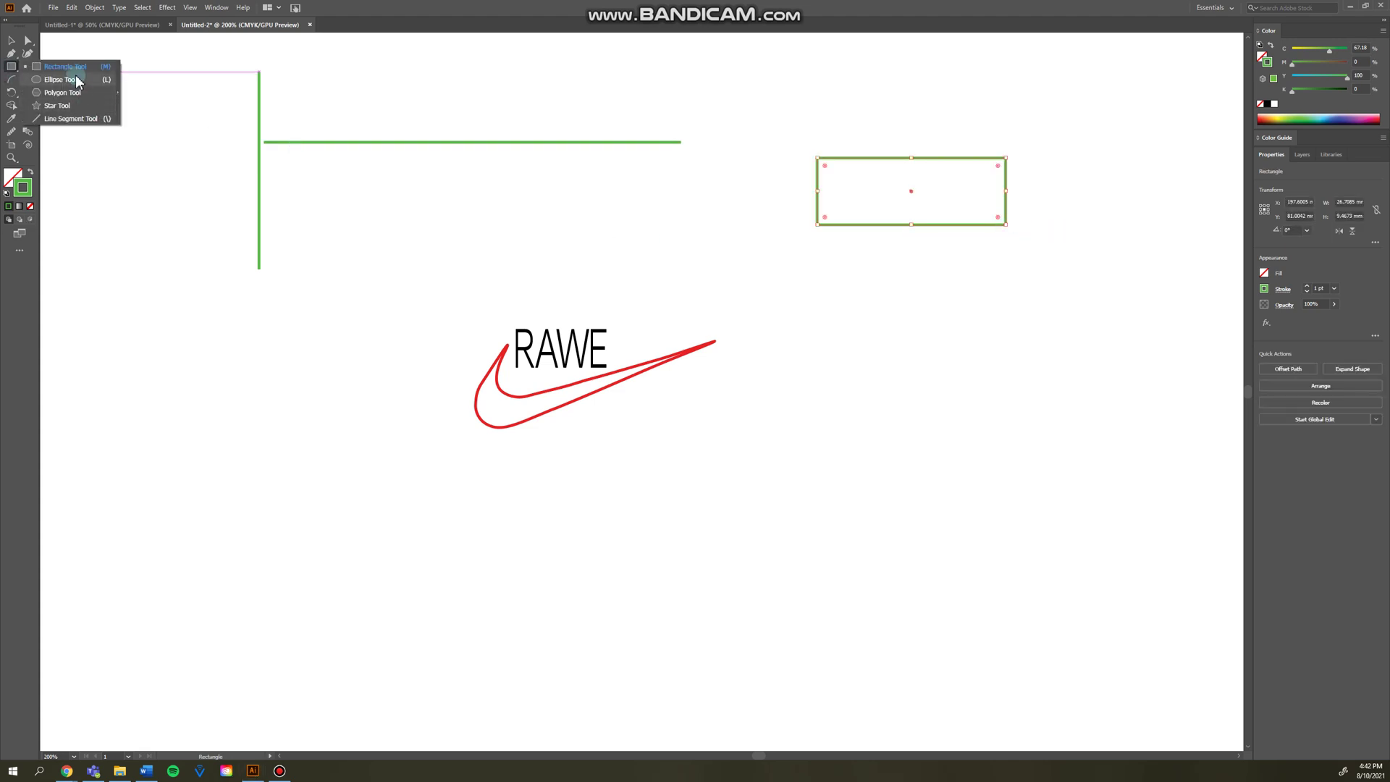
pyautogui.click(60, 79)
pyautogui.moveTo(850, 312)
pyautogui.mouseDown()
pyautogui.moveTo(1055, 456)
pyautogui.moveTo(1033, 559)
pyautogui.moveTo(1036, 357)
pyautogui.mouseUp()
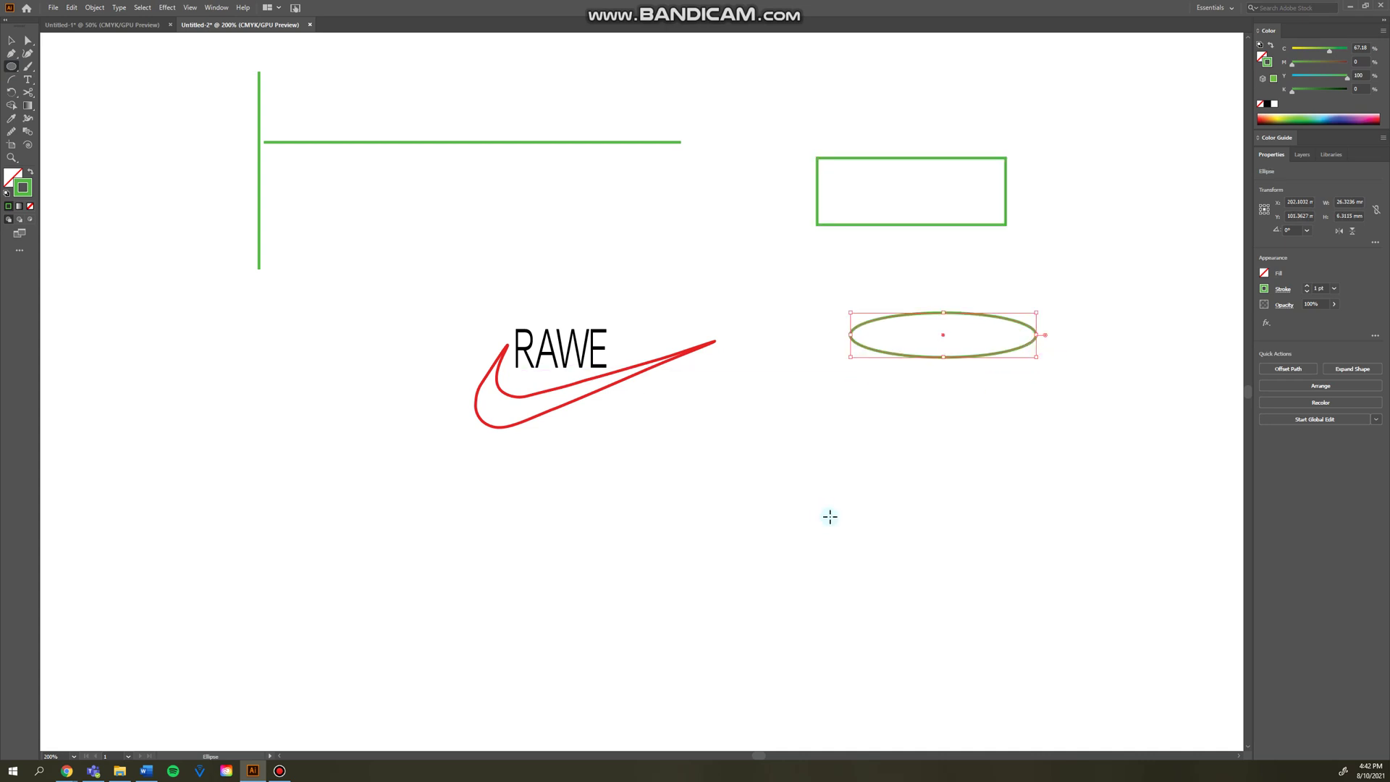
pyautogui.moveTo(838, 456)
pyautogui.mouseDown()
pyautogui.moveTo(968, 605)
pyautogui.moveTo(967, 518)
pyautogui.moveTo(1014, 558)
pyautogui.moveTo(954, 492)
pyautogui.mouseUp()
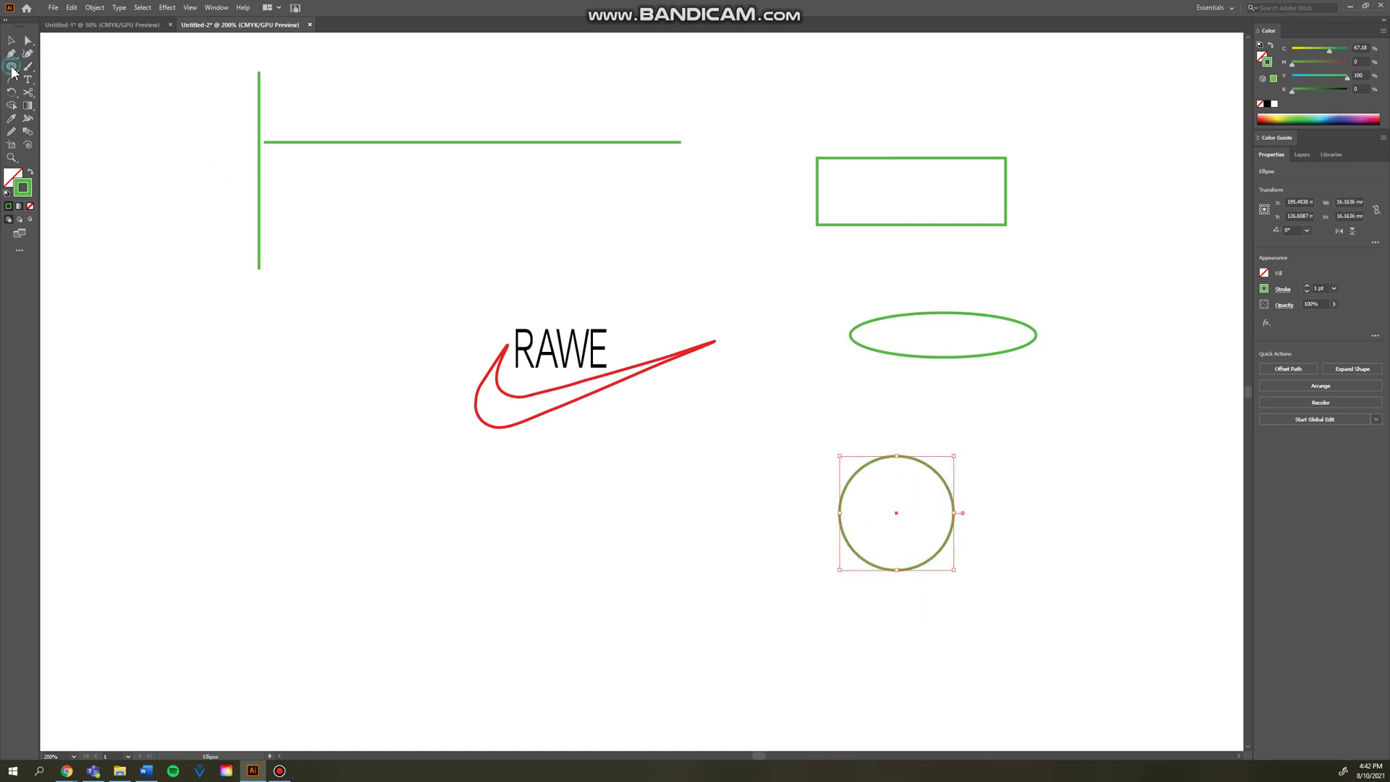
# Create an eight-sided polygon with a 26.1824 mm radius at the artboard's left side.
pyautogui.click(12, 70)
pyautogui.click(51, 99)
pyautogui.click(183, 405)
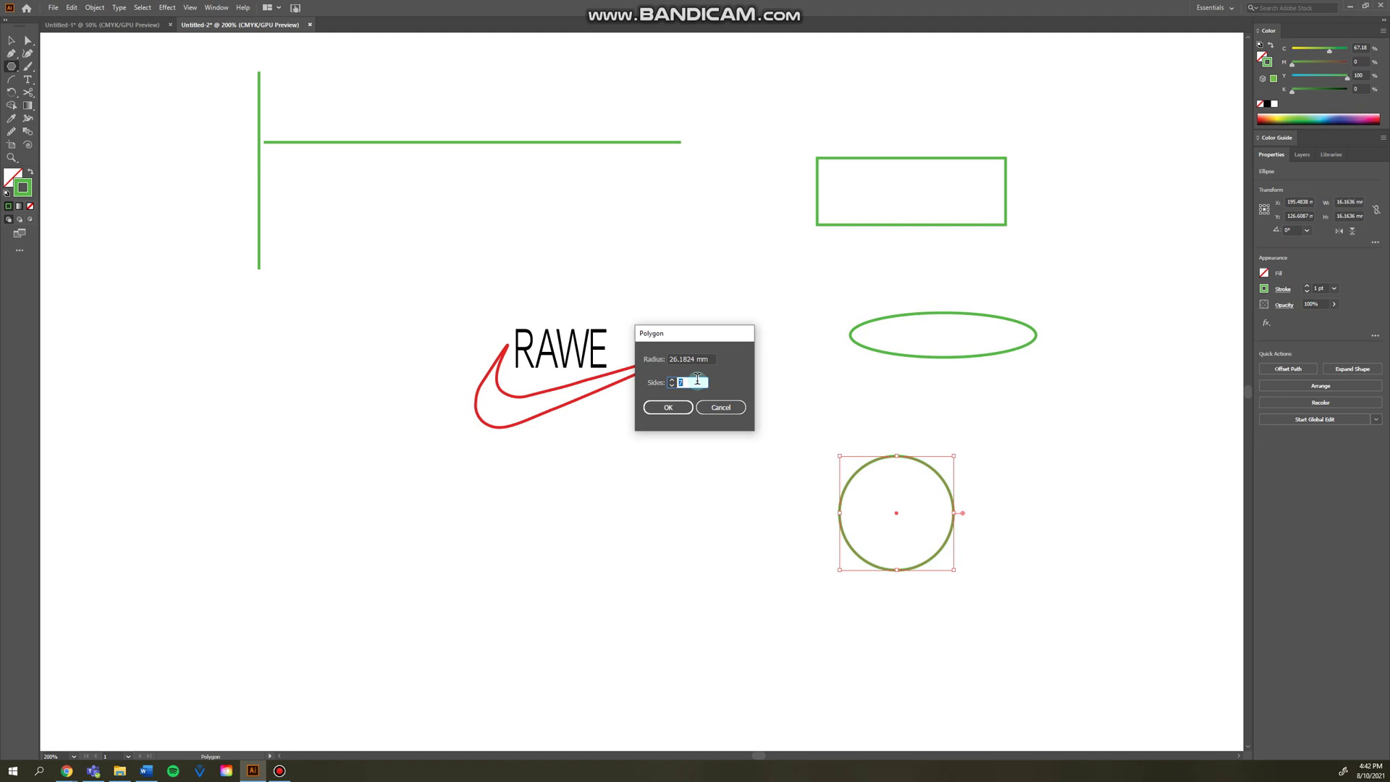
pyautogui.press('Return')
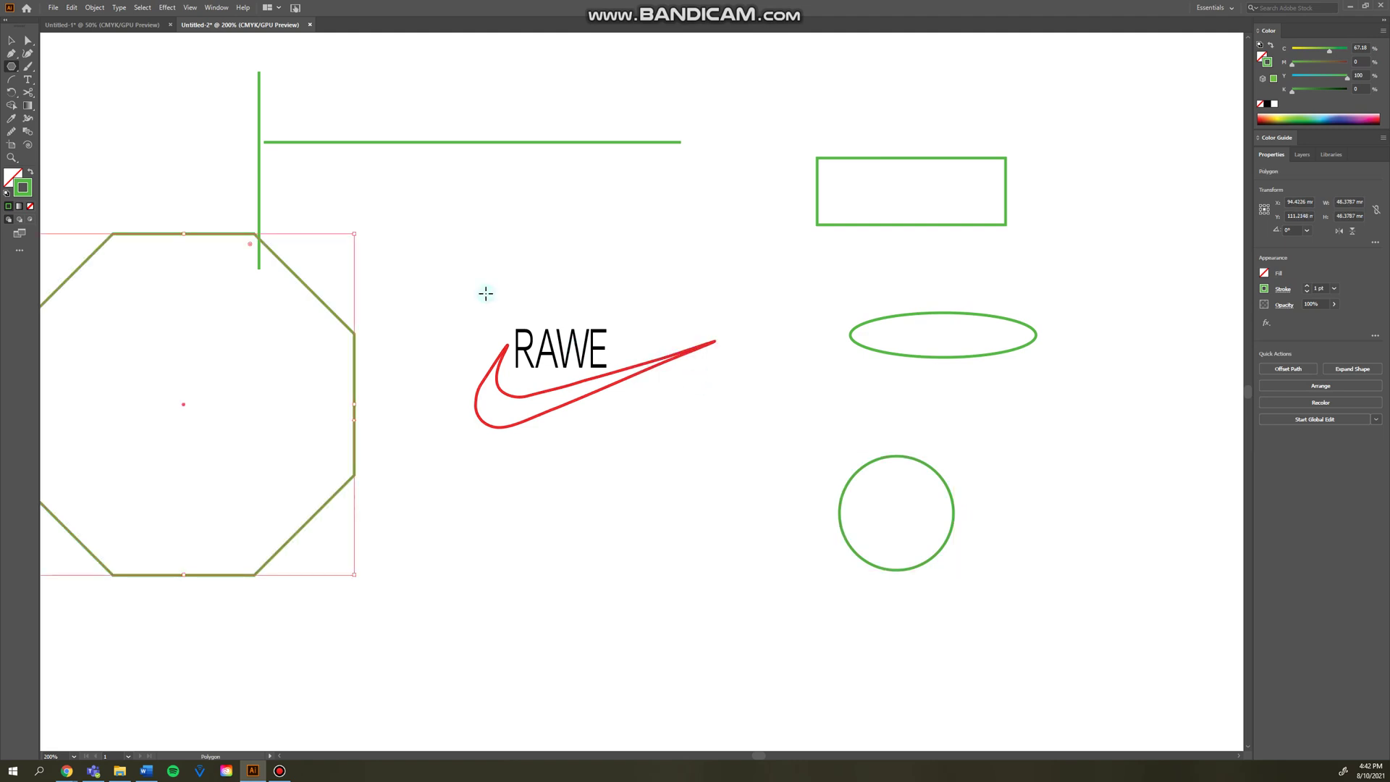
# Scale the octagon down to about 23.1 mm wide and move it below the vertical line.
pyautogui.moveTo(354, 233); pyautogui.dragTo(192, 444)
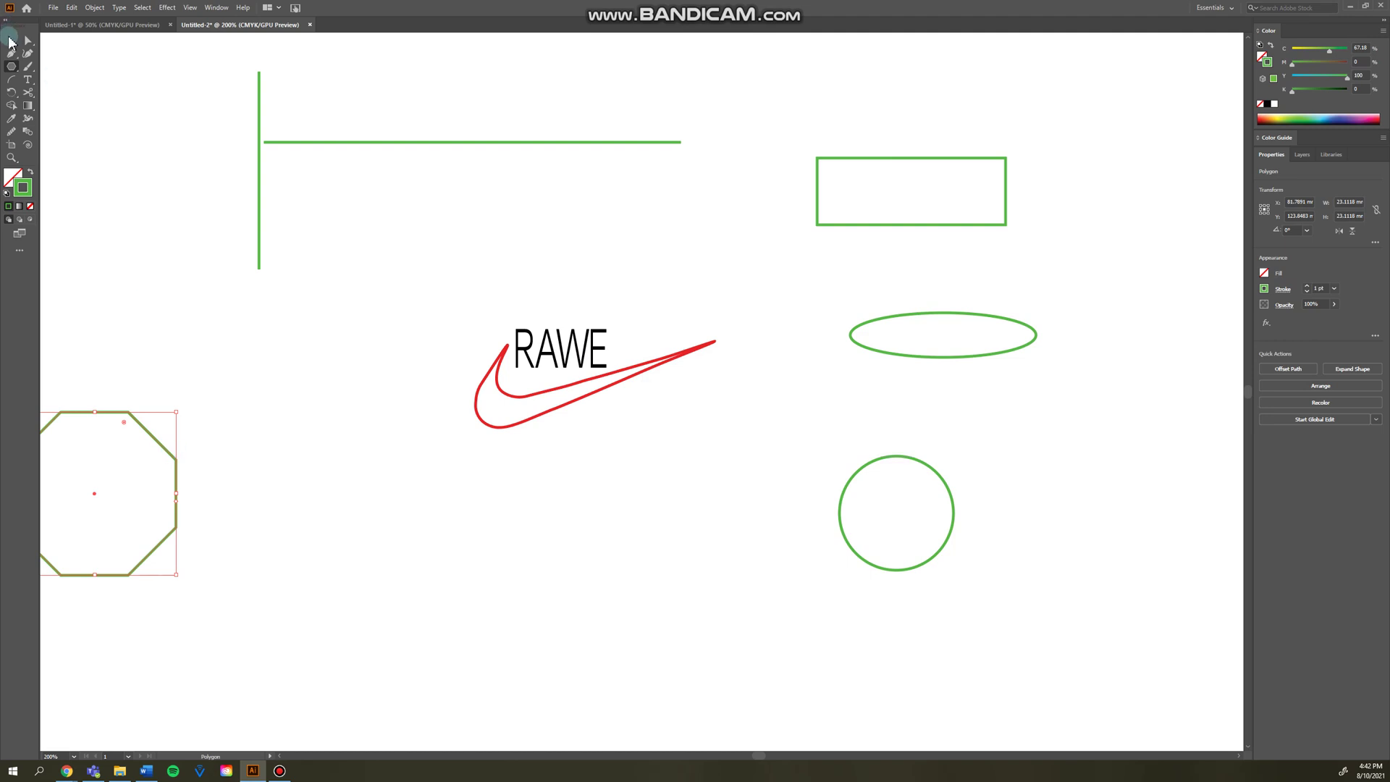
pyautogui.click(10, 41)
pyautogui.moveTo(159, 447); pyautogui.dragTo(299, 321)
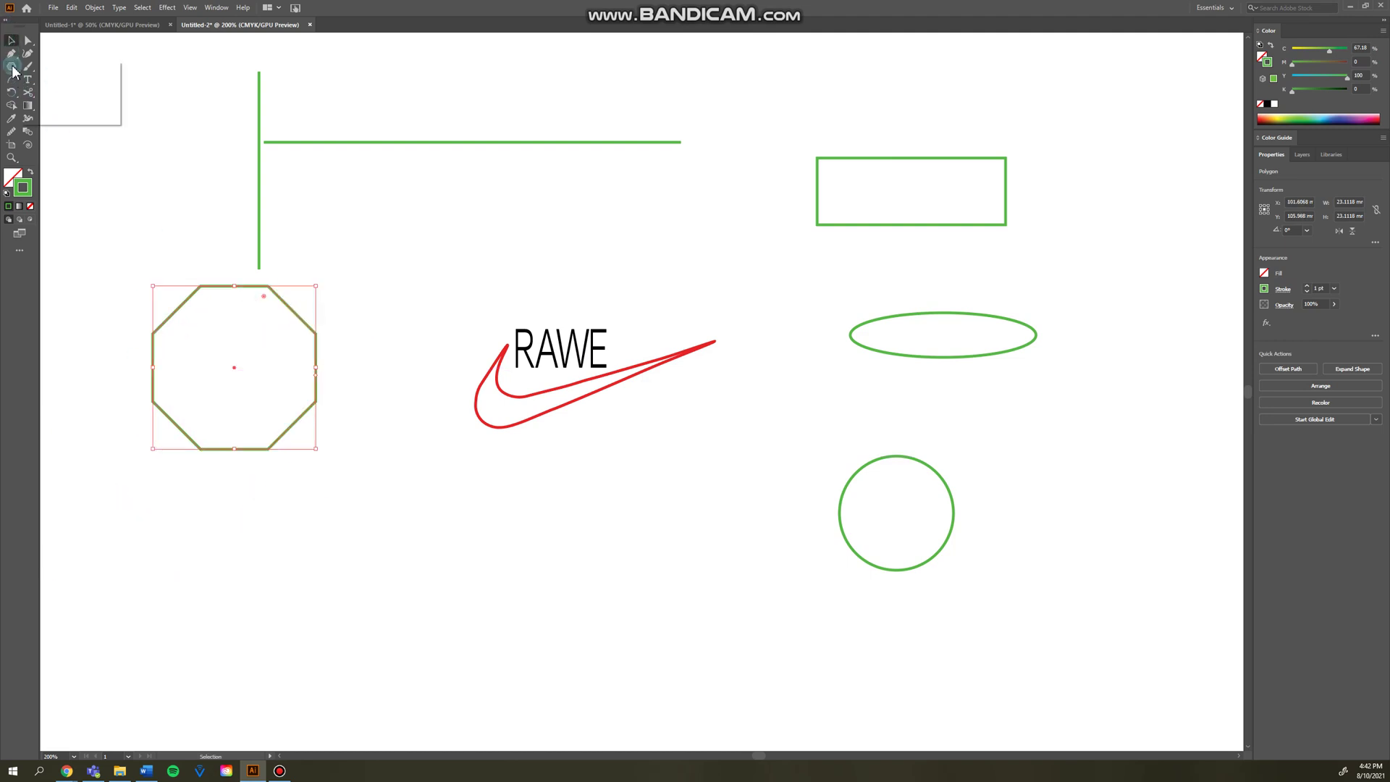
# Draw a six-pointed star about 16 mm across below the octagon.
pyautogui.click(51, 109)
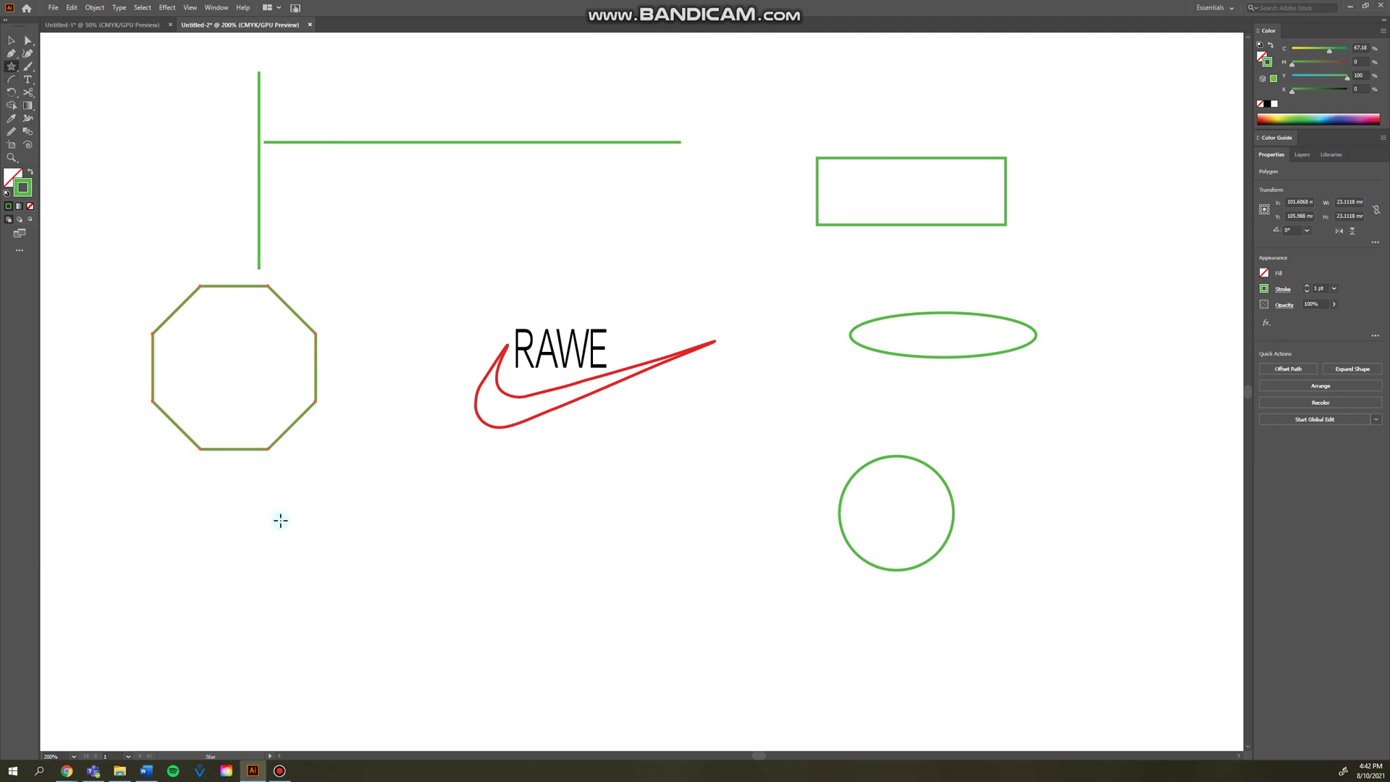
pyautogui.moveTo(273, 542)
pyautogui.mouseDown()
pyautogui.moveTo(372, 623)
pyautogui.moveTo(289, 599)
pyautogui.mouseUp()
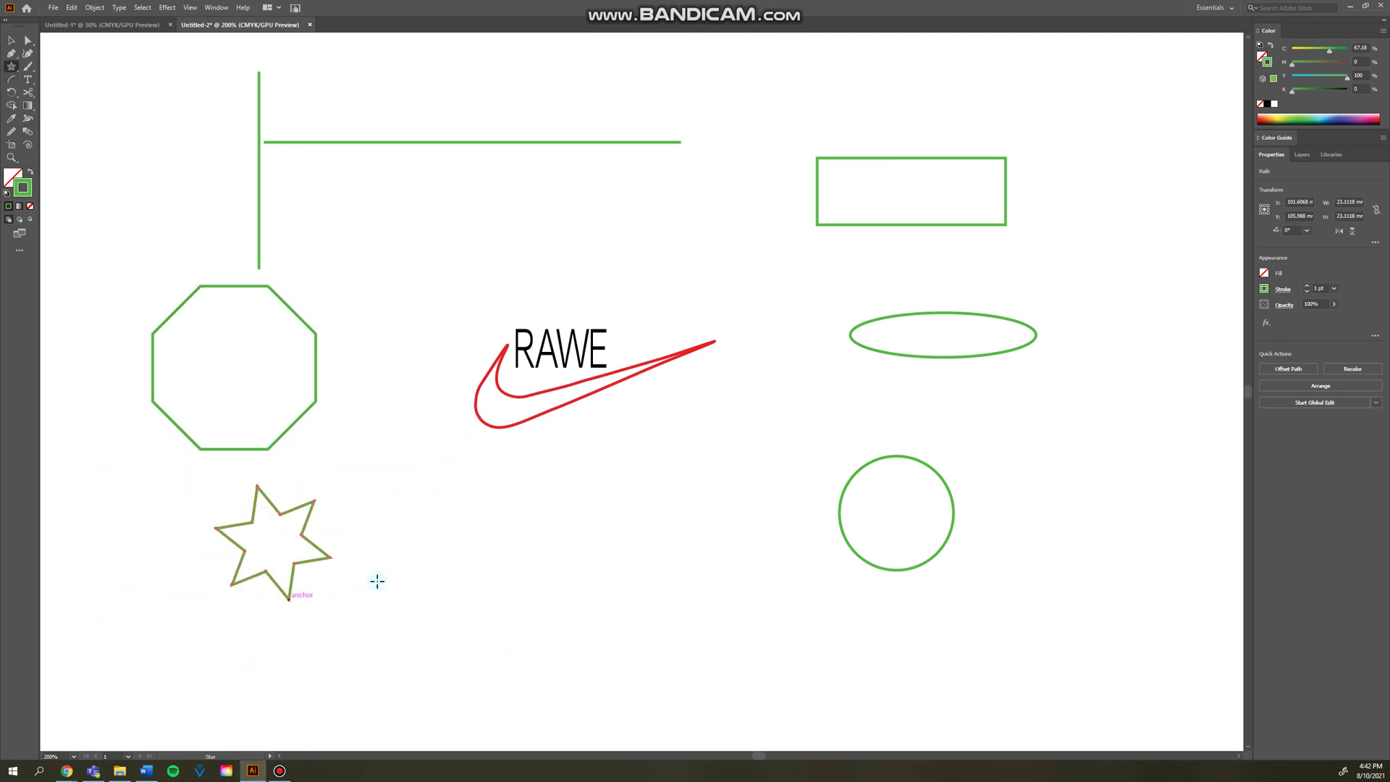
# Create a three-point and a five-point star below the swoosh, both with radii of 8.3102 mm and 4.1551 mm.
pyautogui.click(474, 599)
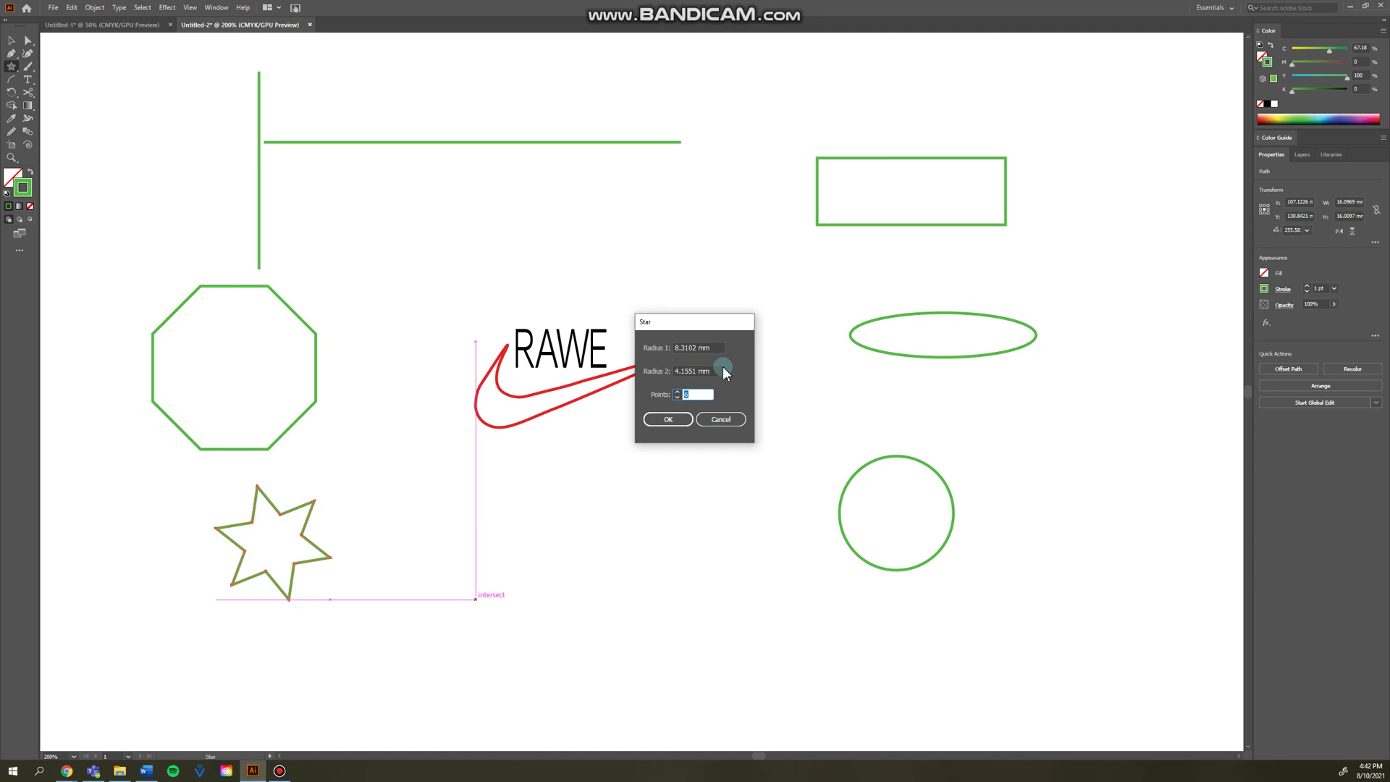
pyautogui.write('3')
pyautogui.click(668, 419)
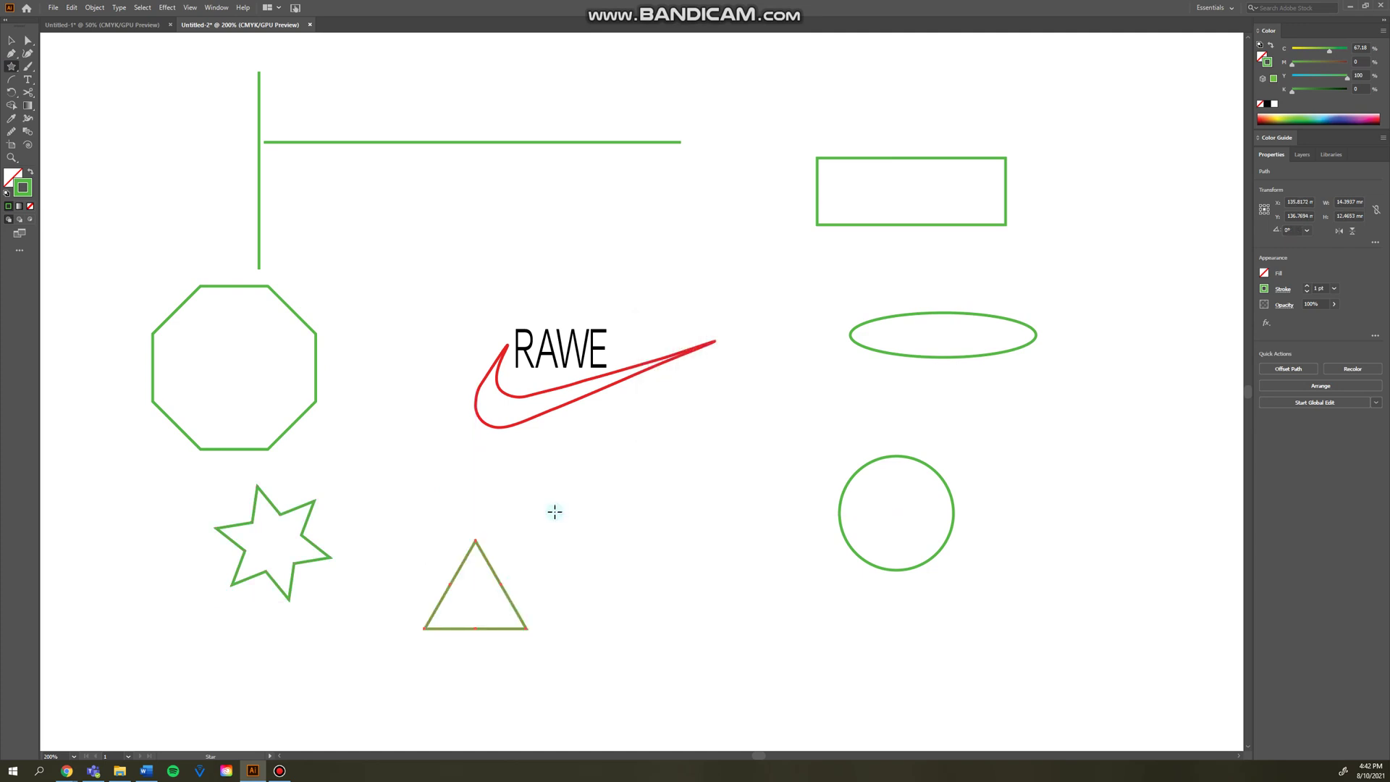
pyautogui.click(638, 555)
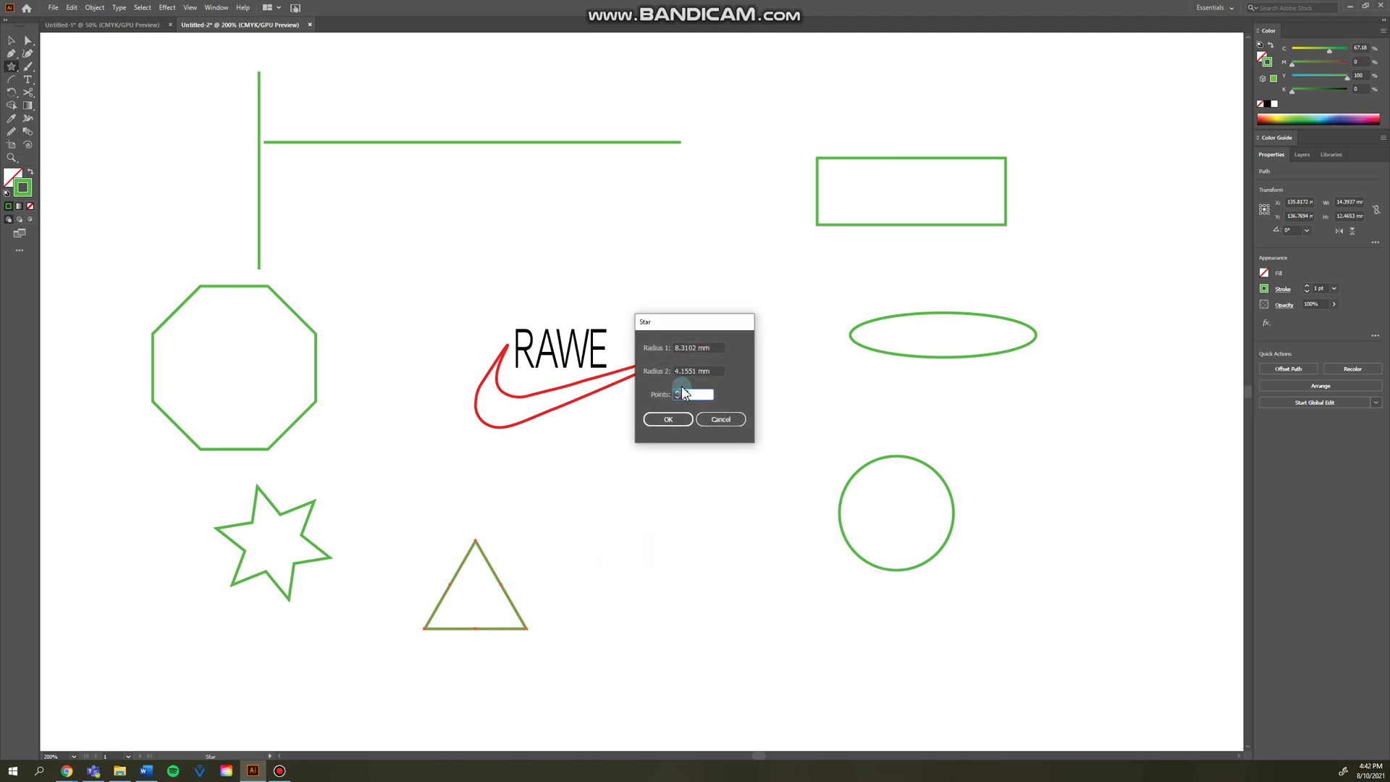
pyautogui.press('Return')
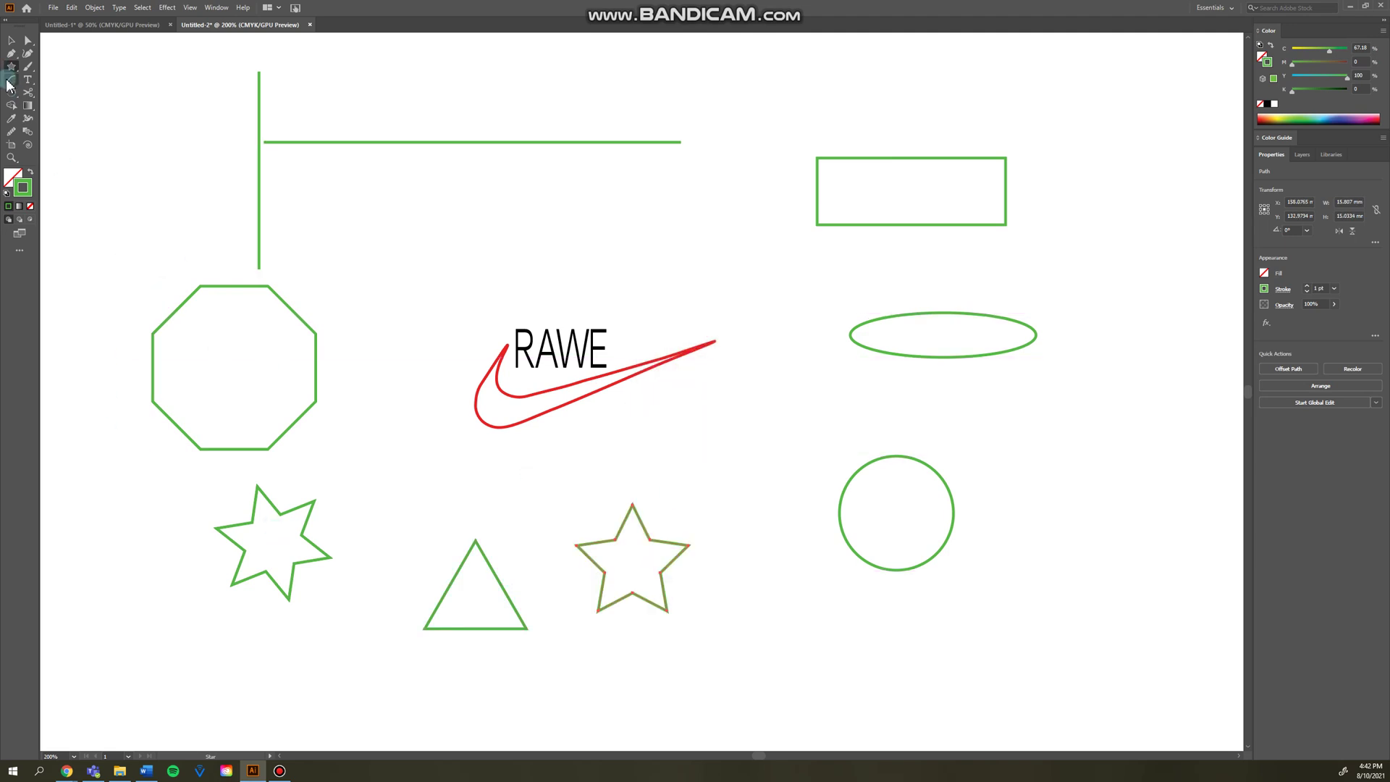
# Connect the horizontal line's right end to the rectangle's upper-left corner with two arcs that dip between them.
pyautogui.moveTo(7, 82); pyautogui.dragTo(29, 97)
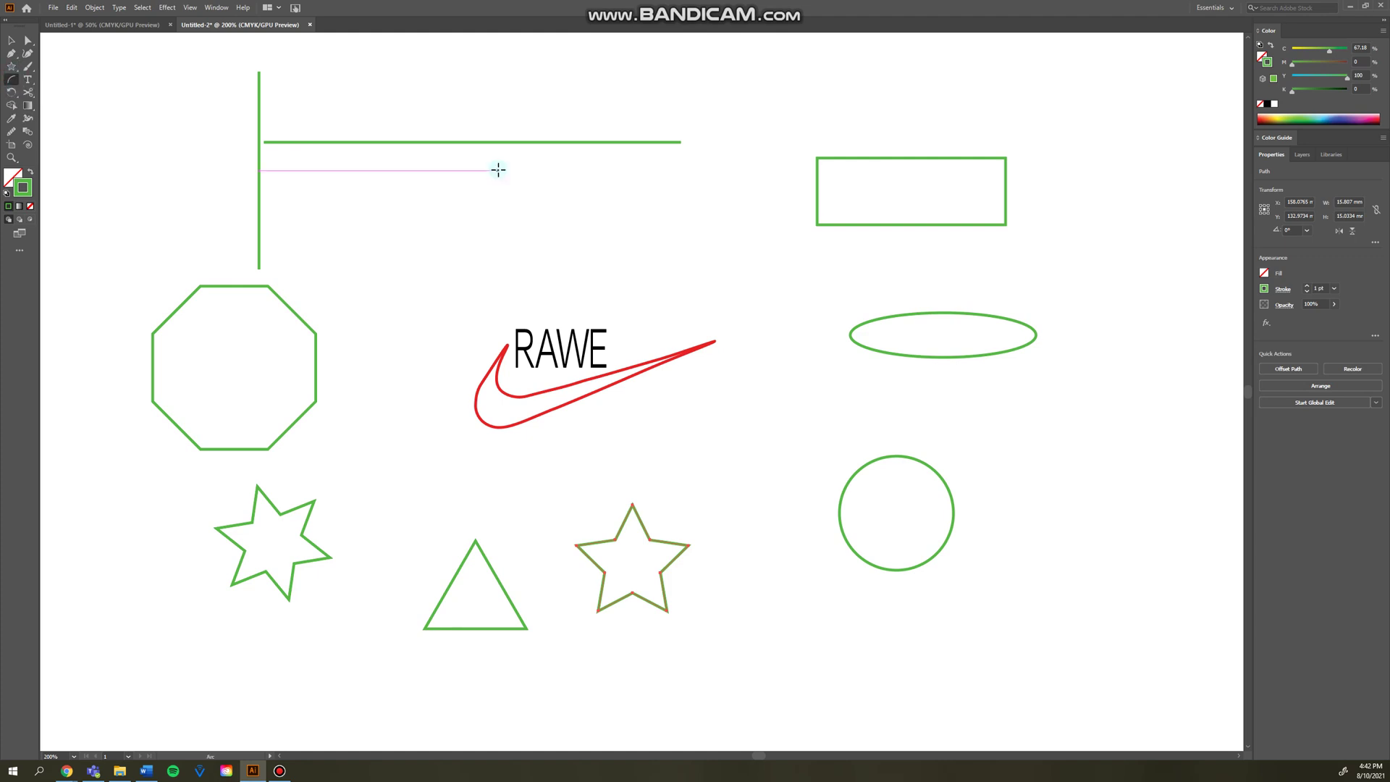
pyautogui.moveTo(714, 191)
pyautogui.mouseDown()
pyautogui.moveTo(893, 79)
pyautogui.moveTo(662, 90)
pyautogui.moveTo(613, 150)
pyautogui.moveTo(680, 143)
pyautogui.mouseUp()
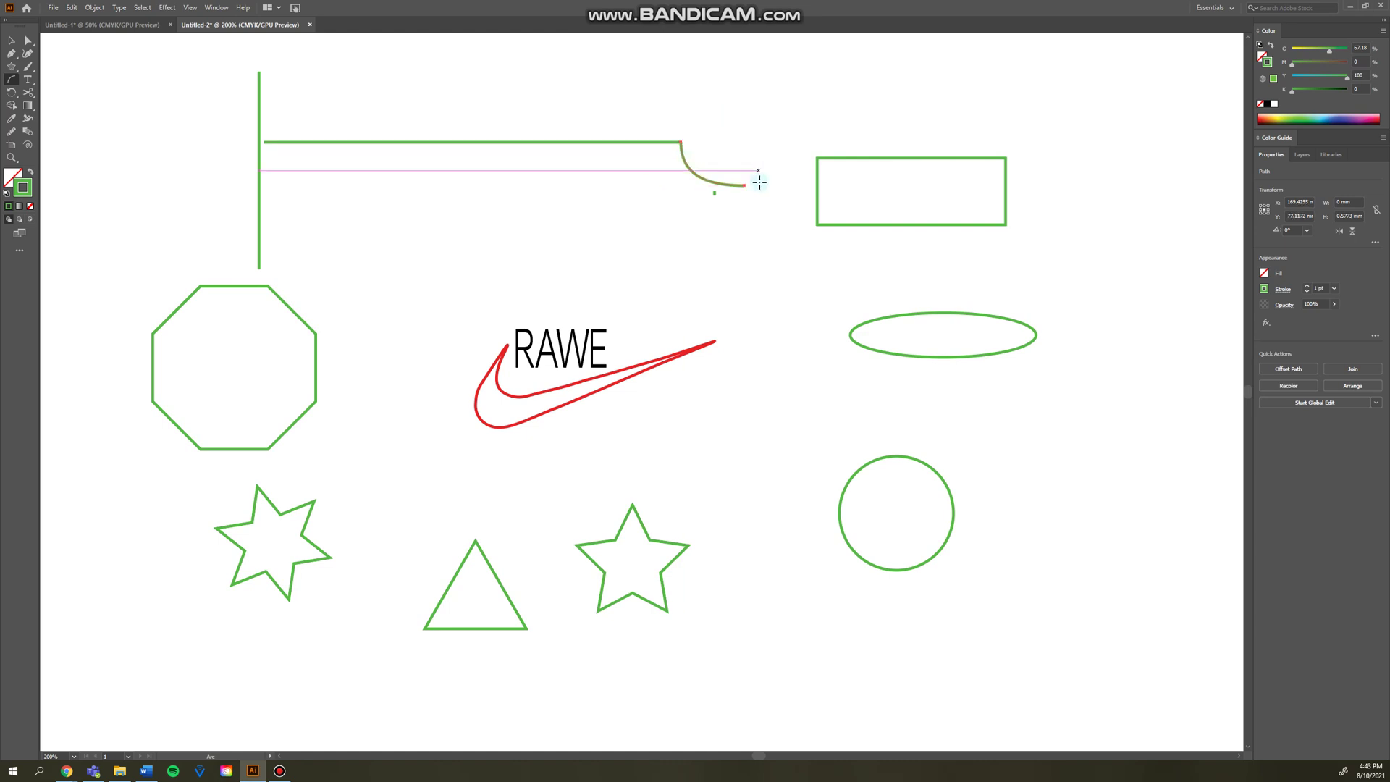
pyautogui.moveTo(744, 184); pyautogui.dragTo(817, 158)
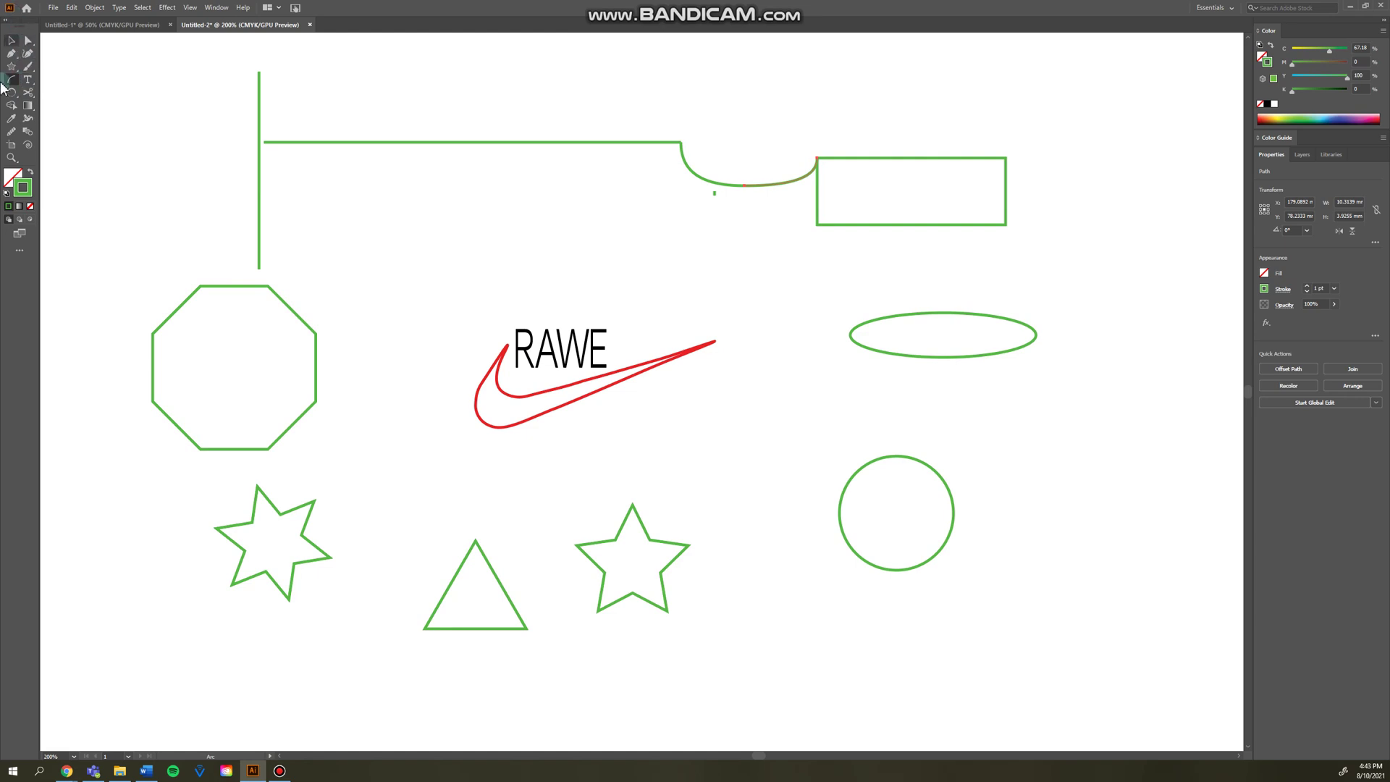
# Scale the octagon down proportionally to about 21 mm wide and rotate it clockwise until a corner points nearly straight up.
pyautogui.press('v')
pyautogui.click(208, 226)
pyautogui.click(551, 116)
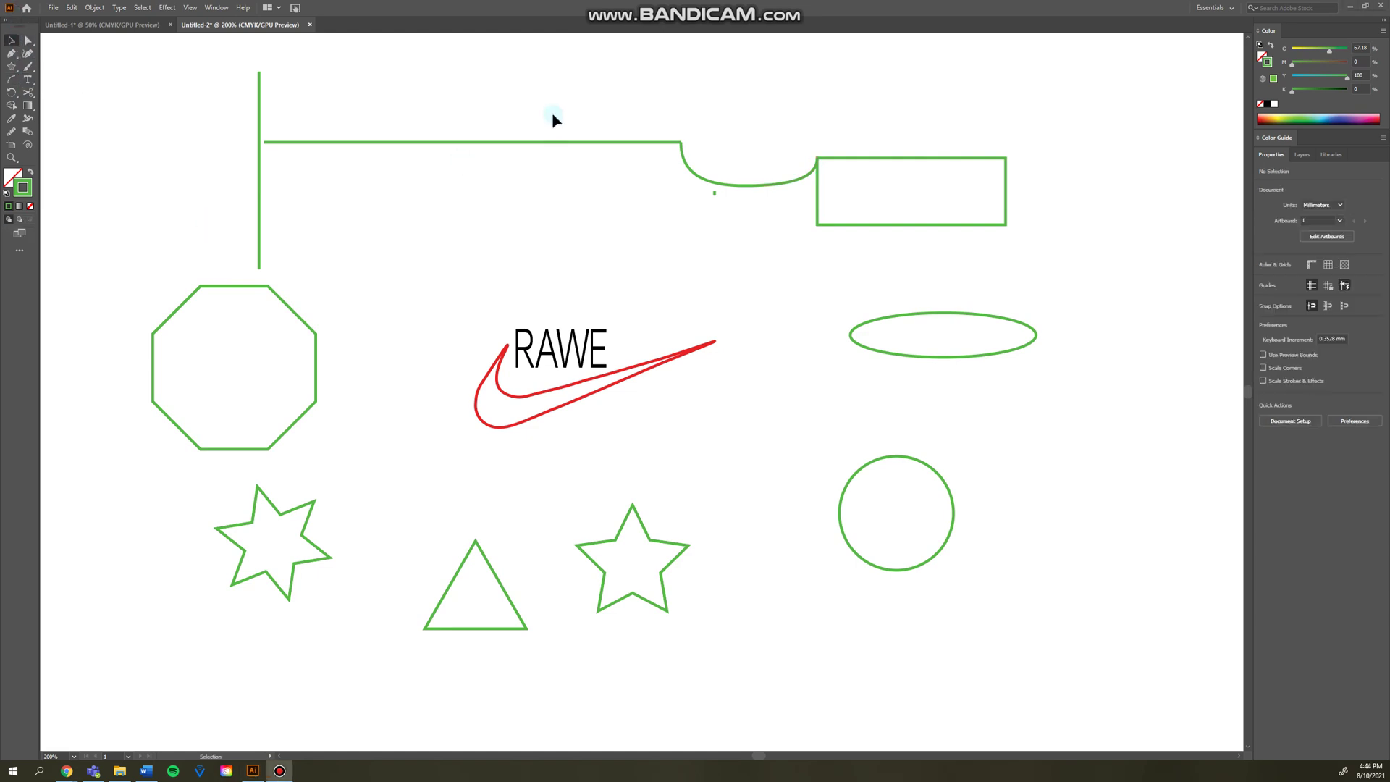
pyautogui.click(631, 168)
pyautogui.click(316, 352)
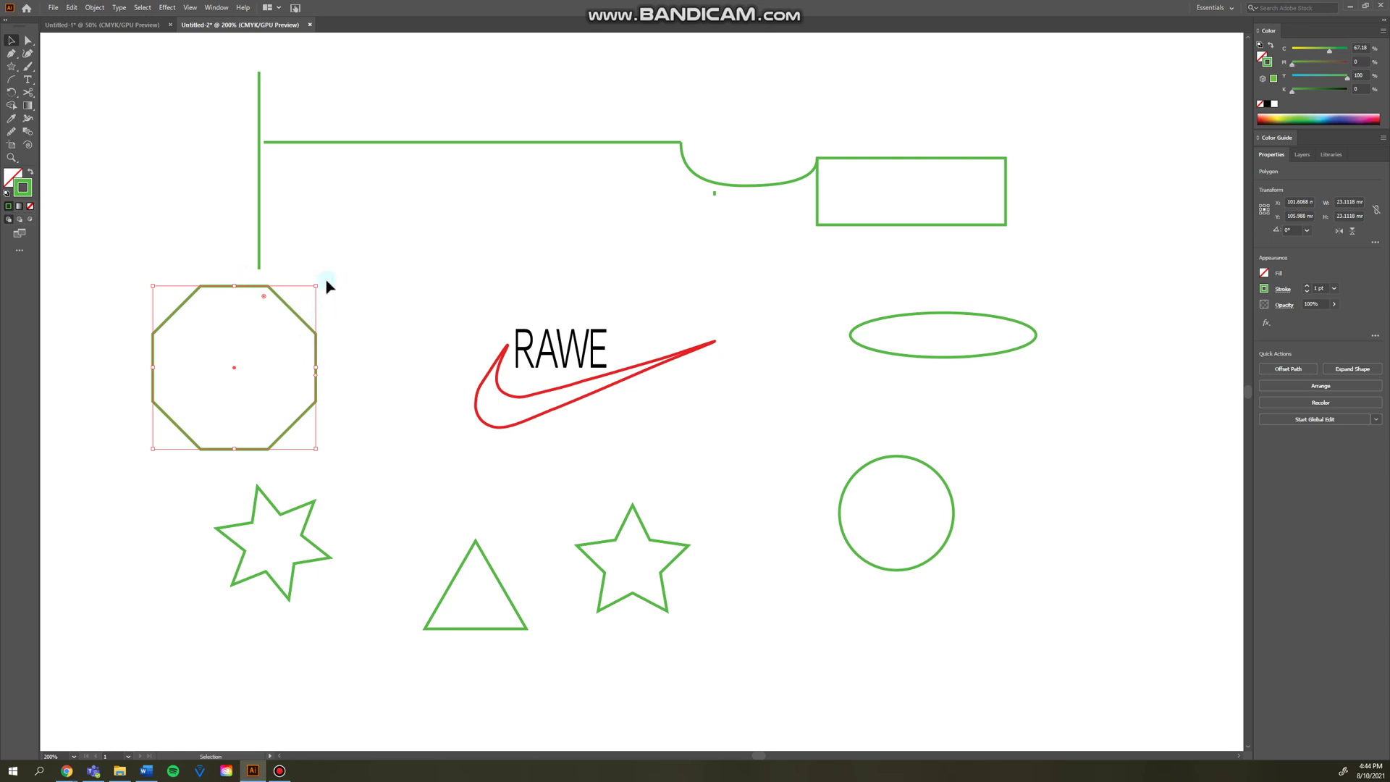
pyautogui.moveTo(317, 287)
pyautogui.mouseDown()
pyautogui.moveTo(336, 269)
pyautogui.moveTo(311, 334)
pyautogui.moveTo(307, 313)
pyautogui.moveTo(329, 301)
pyautogui.mouseUp()
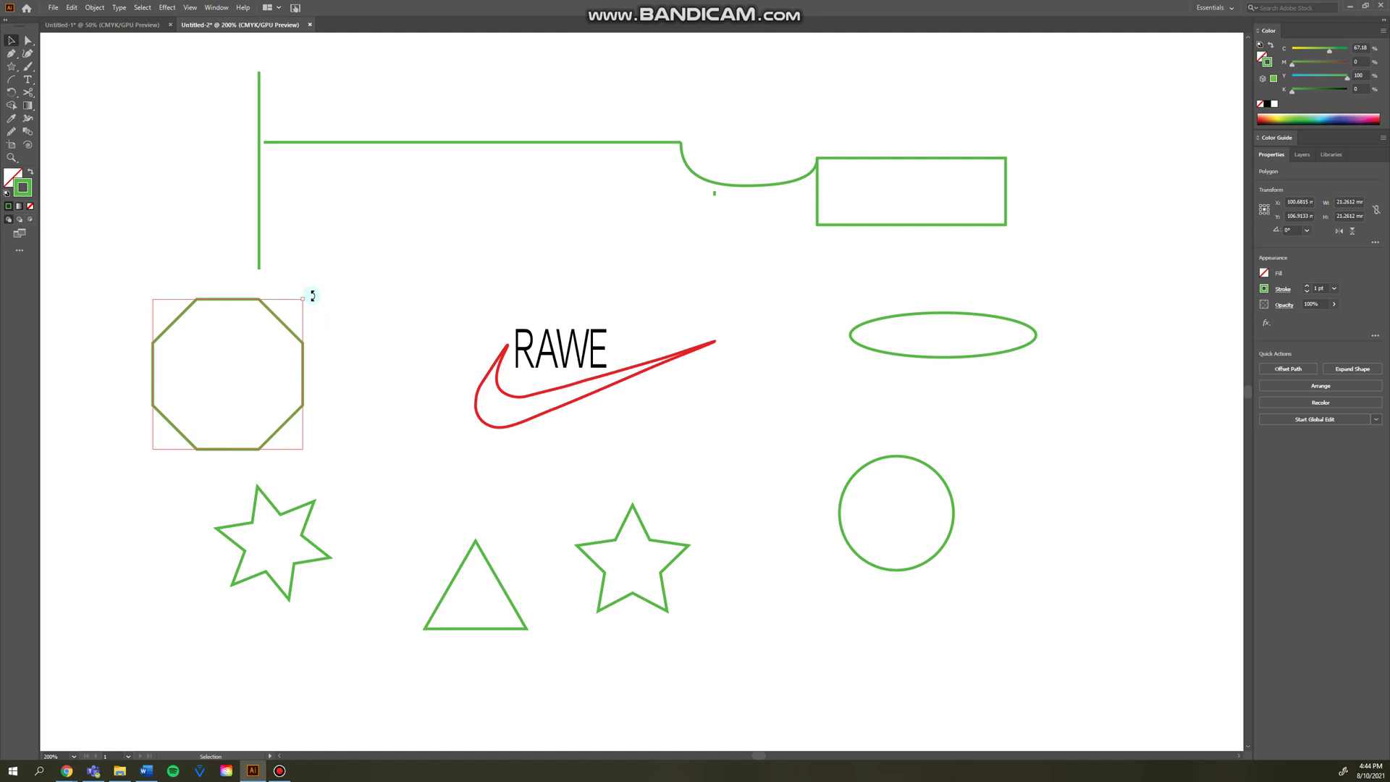
pyautogui.moveTo(311, 295); pyautogui.dragTo(288, 506)
pyautogui.click(303, 559)
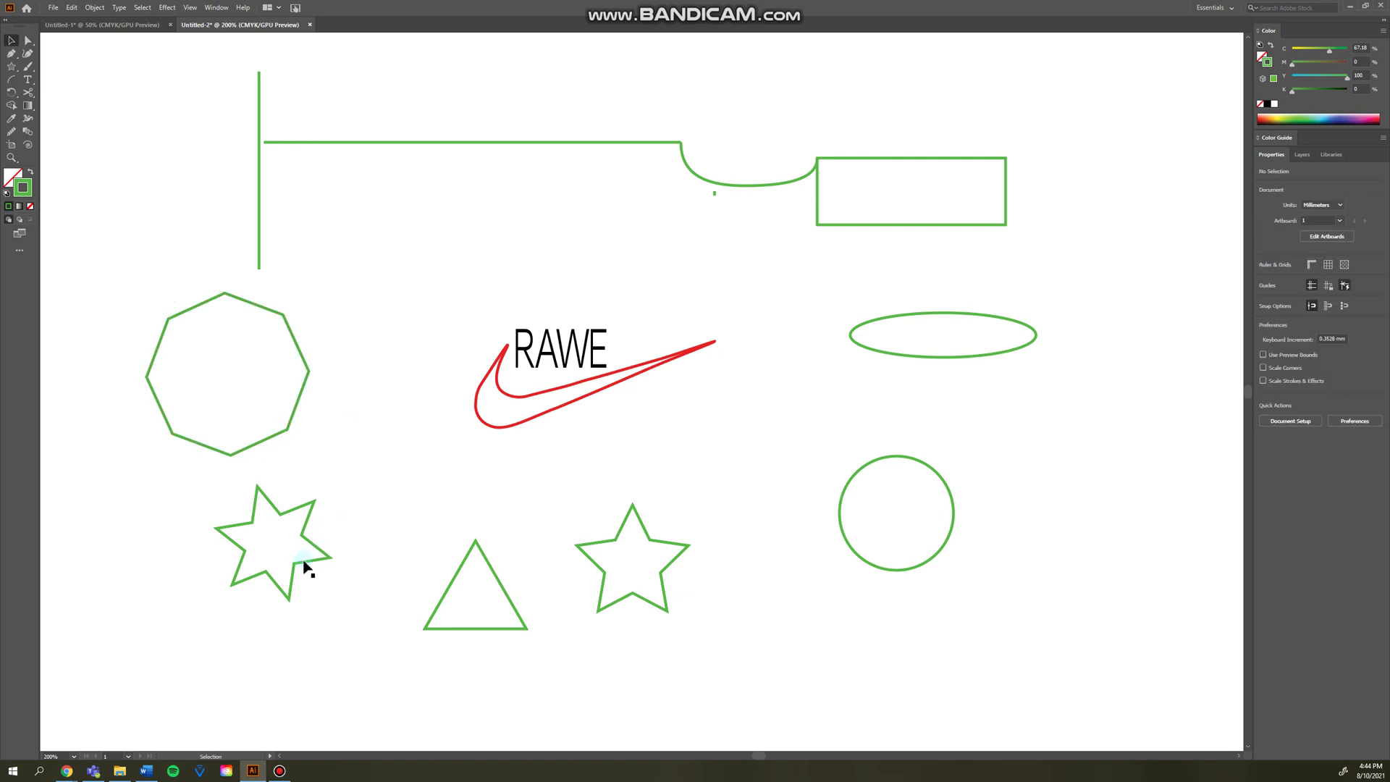
# Rotate the triangle below the swoosh counterclockwise until one corner points downward, and deselect it.
pyautogui.click(467, 567)
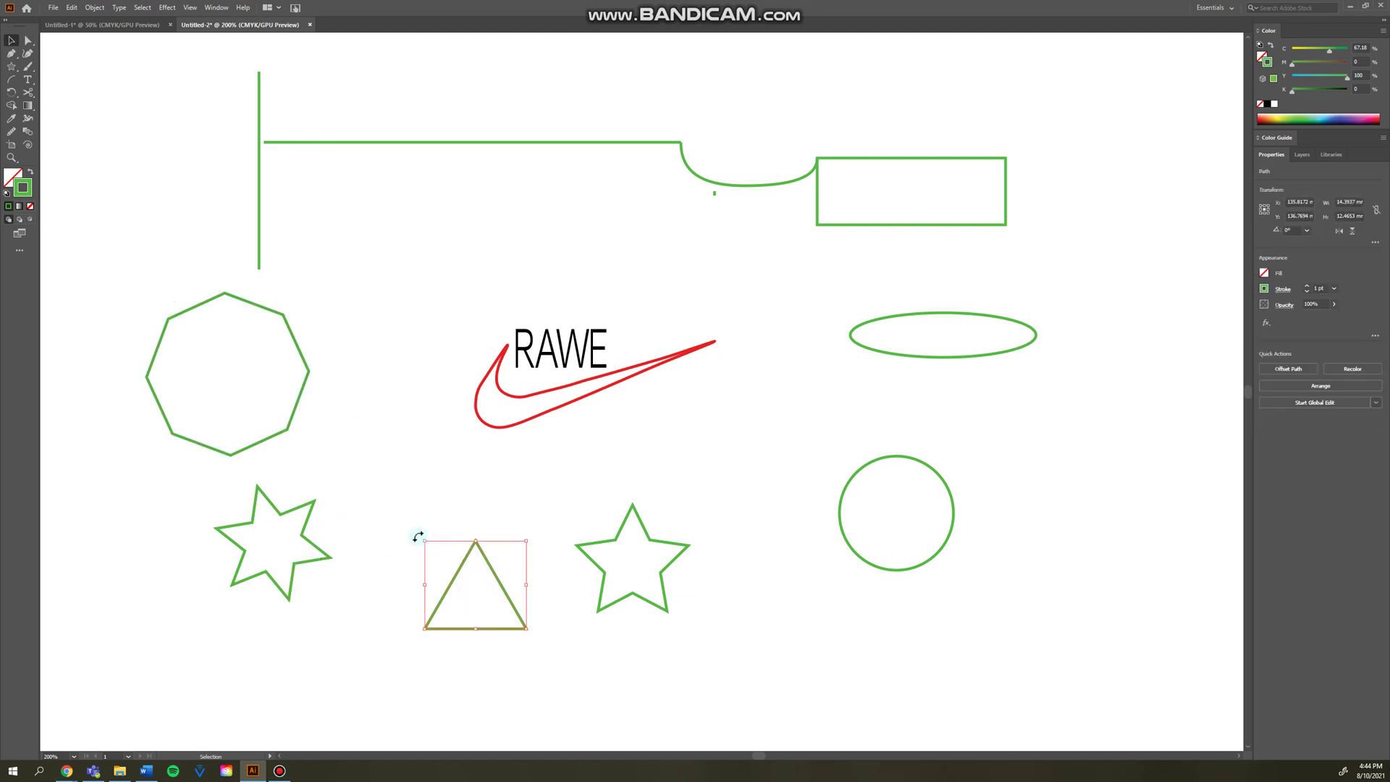
pyautogui.moveTo(414, 542); pyautogui.dragTo(395, 595)
pyautogui.click(796, 454)
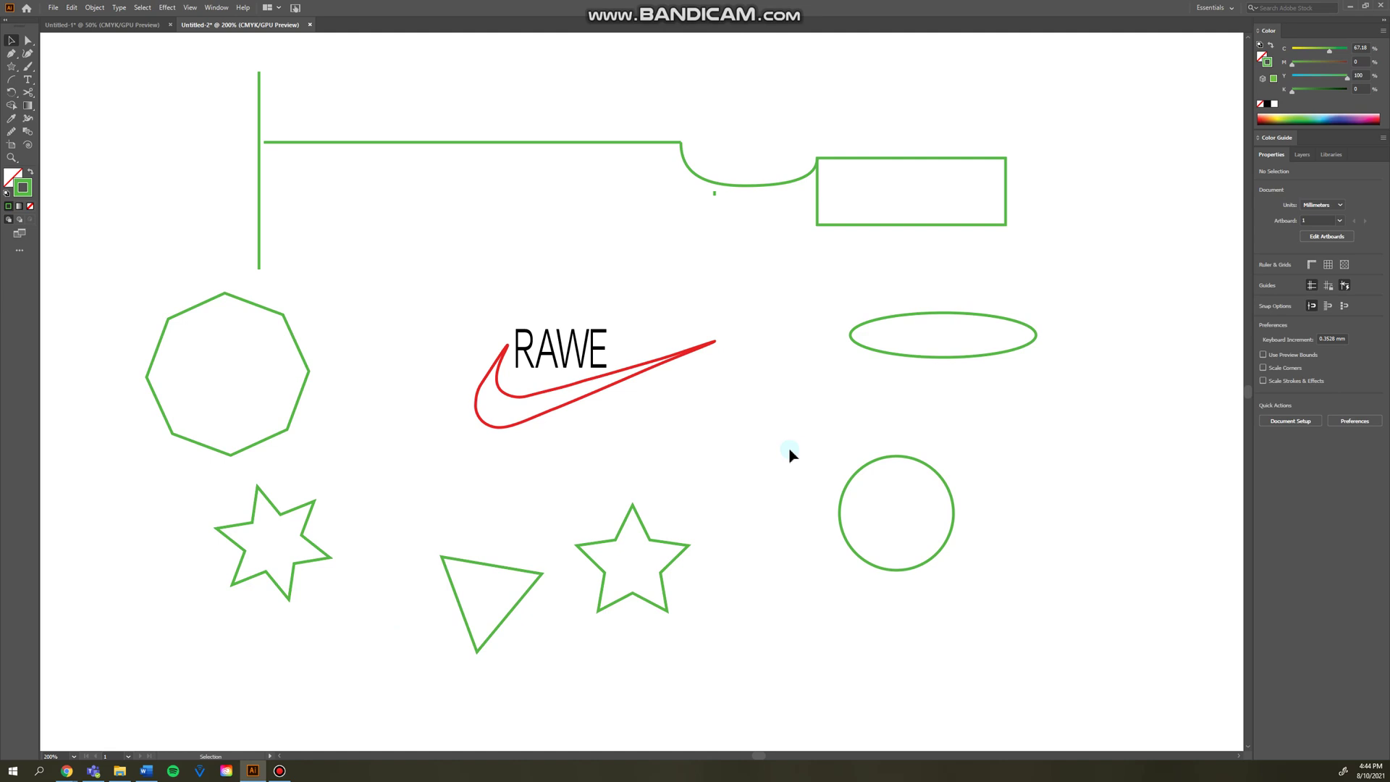